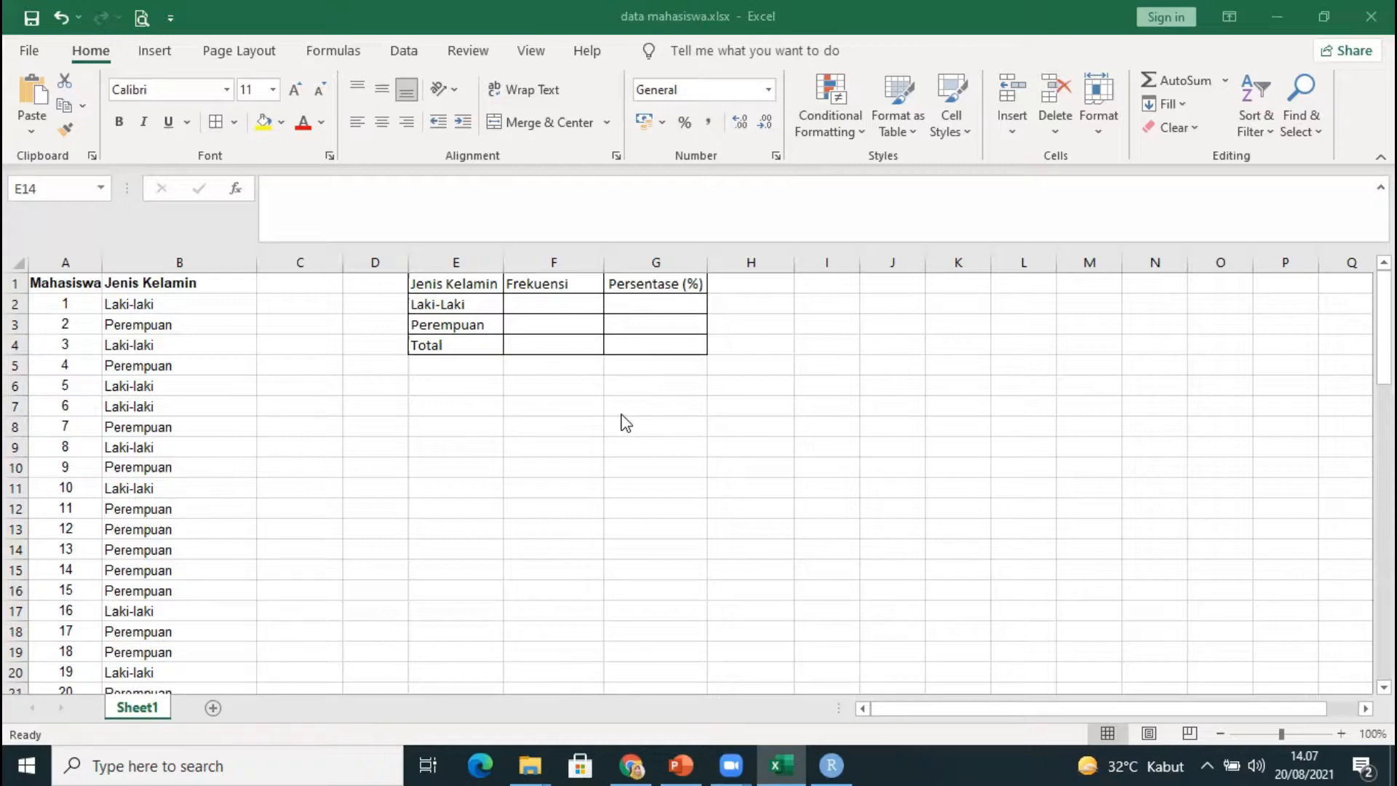
Review the Mahasiswa column from its header down to the last student entry in row 71.
left_click(60, 285)
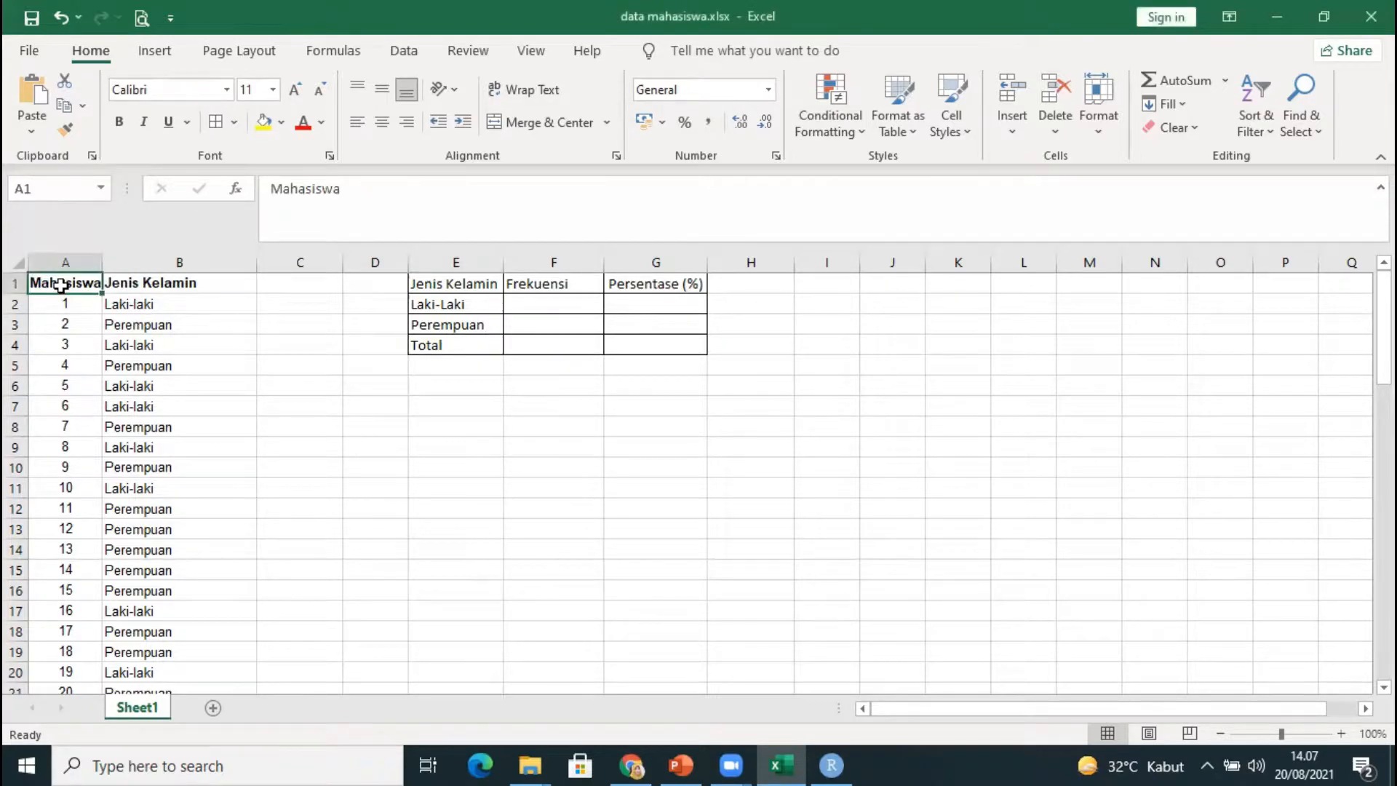
left_click_drag(60, 285, 61, 305)
left_click(63, 325)
left_click(64, 309)
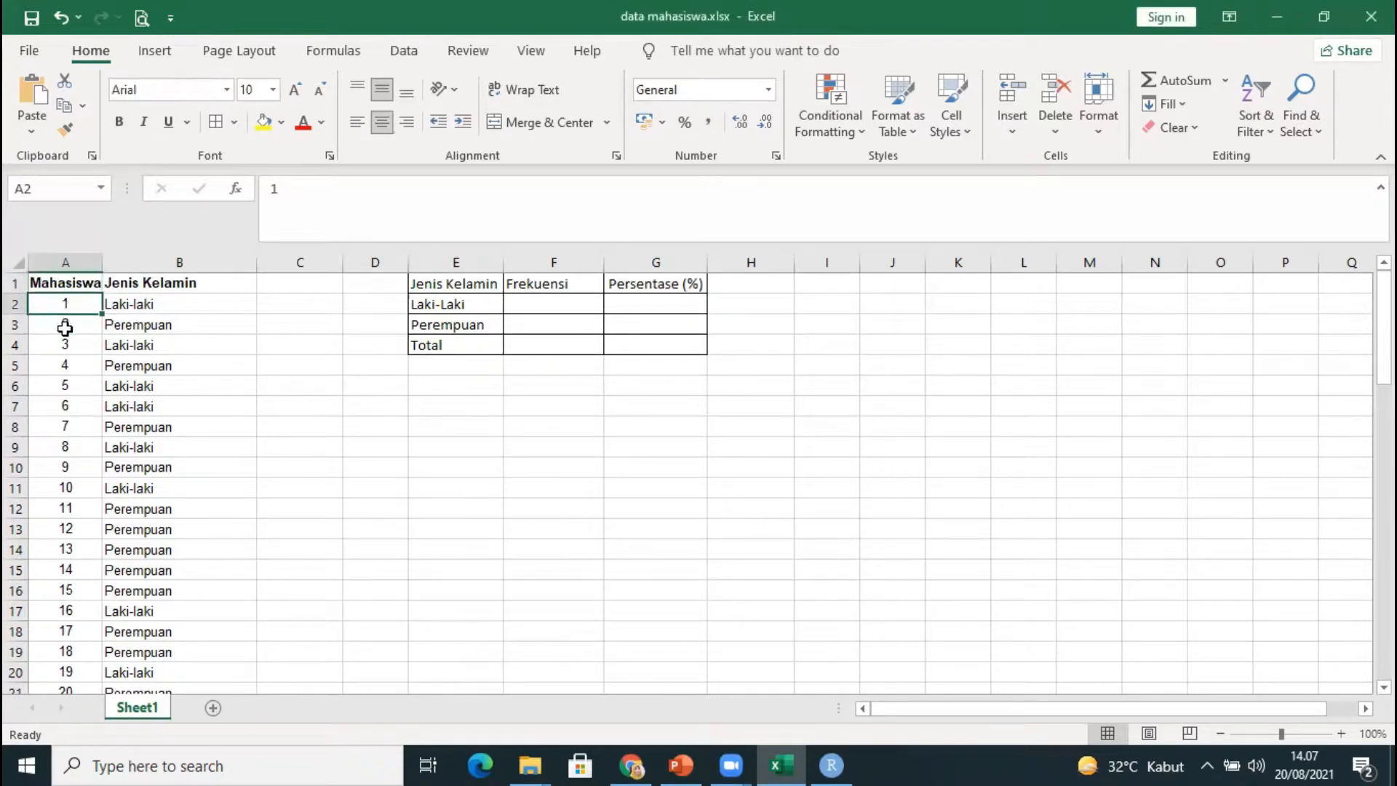
left_click(65, 327)
scroll(70, 448, "down", 19)
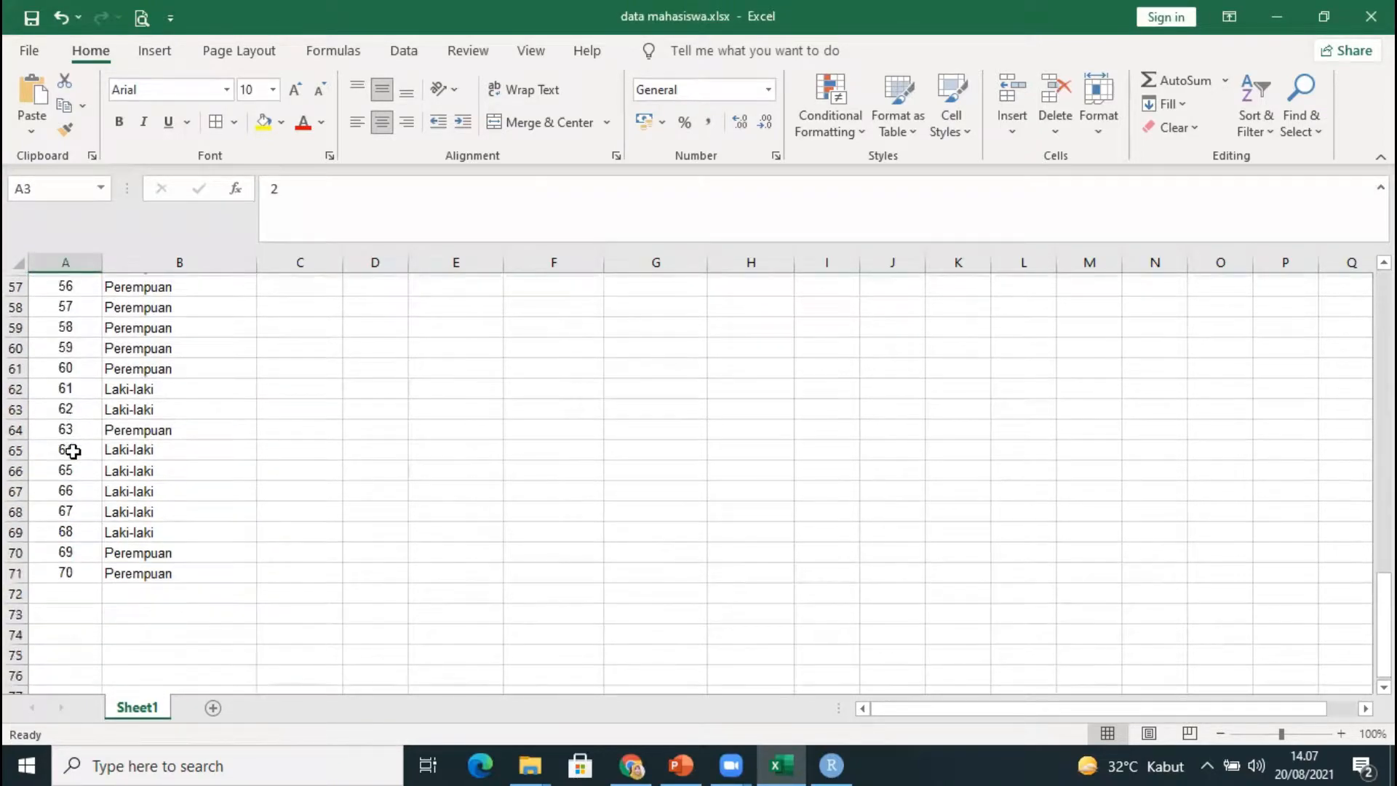
scroll(70, 466, "down", 1)
left_click(66, 484)
scroll(197, 529, "up", 19)
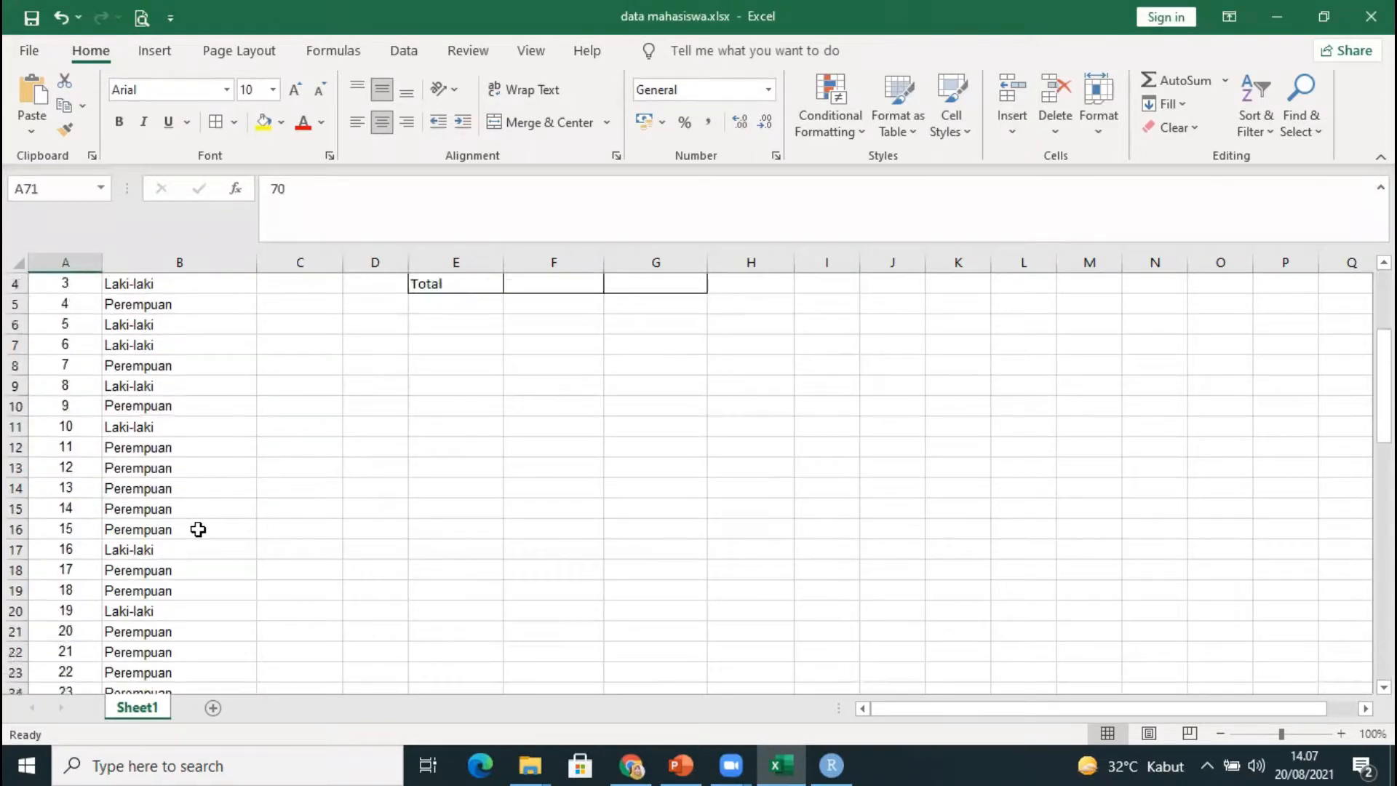
scroll(197, 529, "up", 1)
Examine the gender entries in the Jenis Kelamin column from the header through the end of the list.
left_click(151, 283)
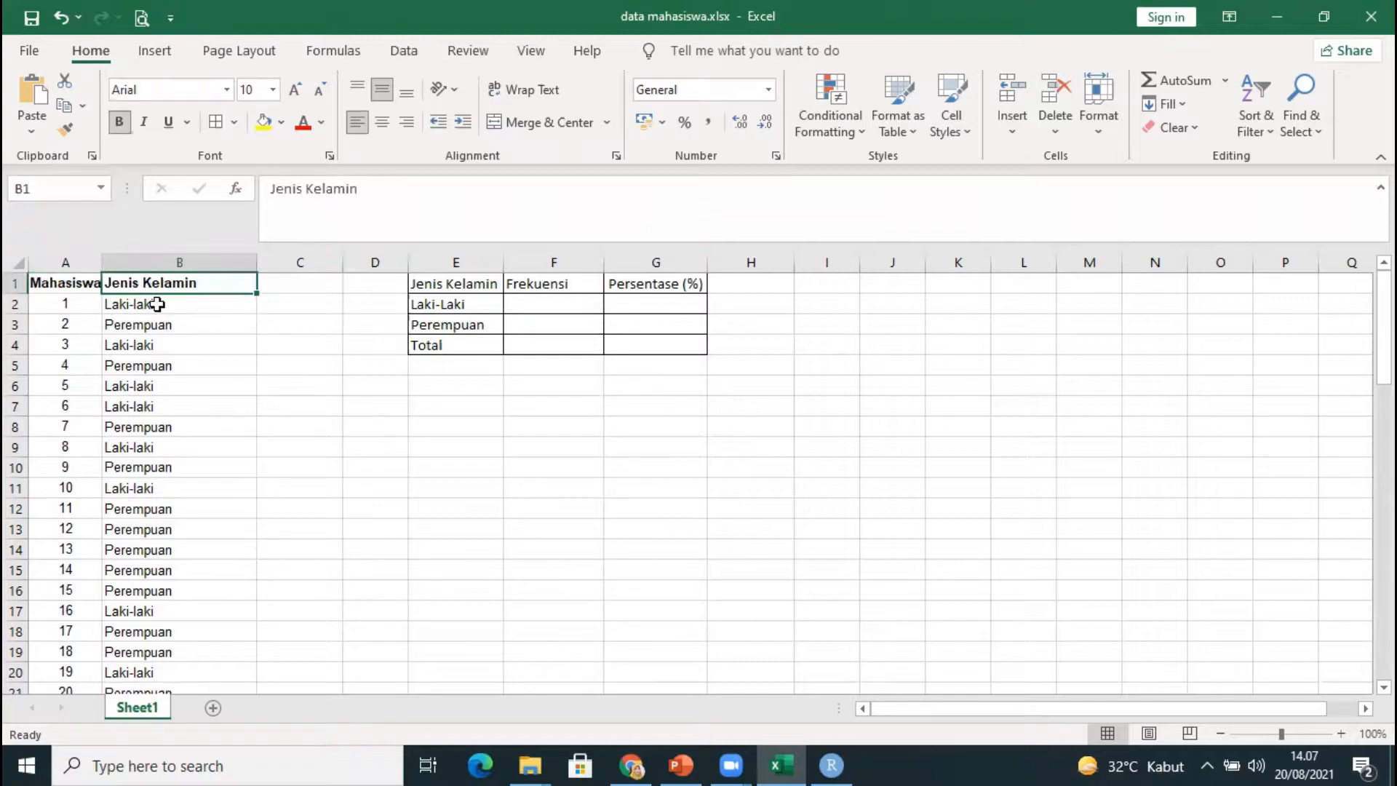
left_click(157, 304)
left_click(171, 345)
left_click(179, 386)
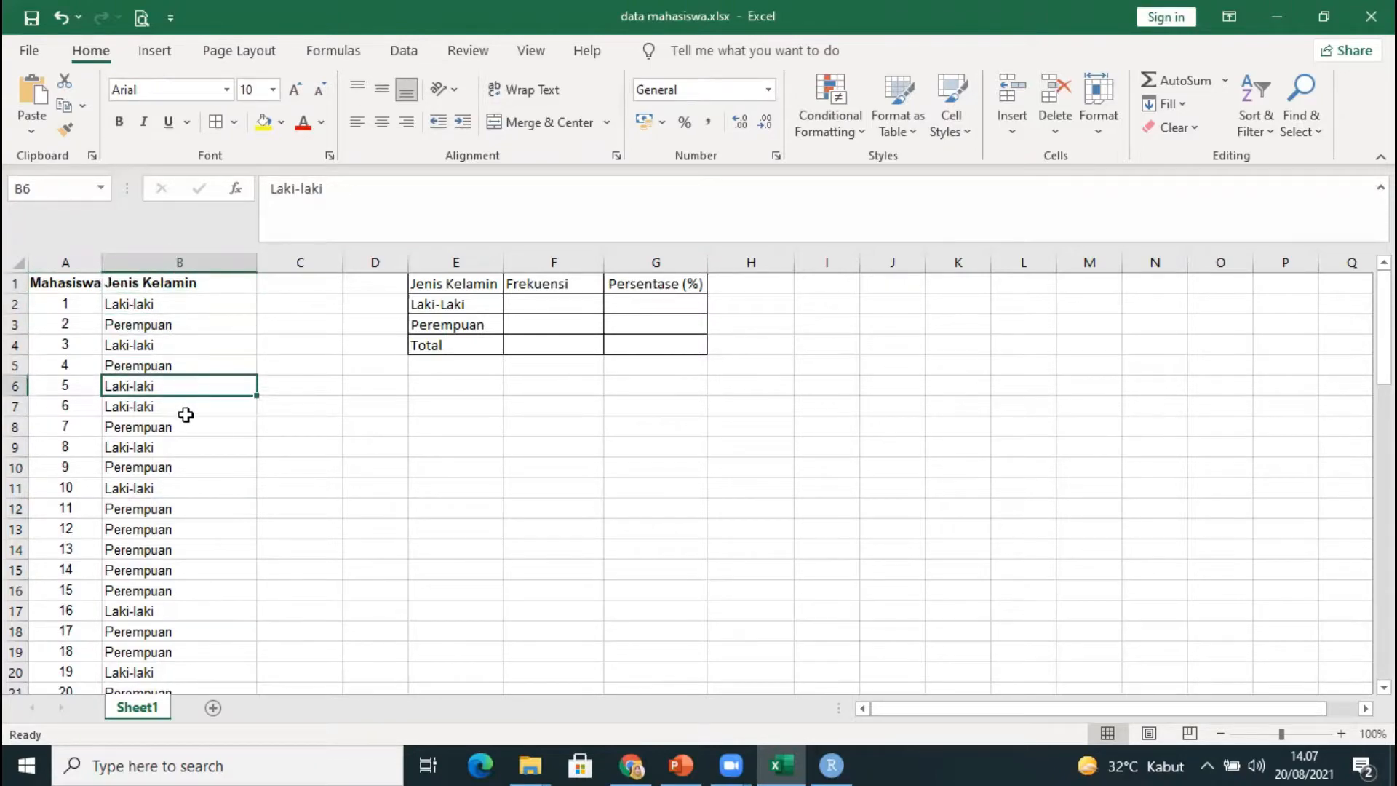
left_click(186, 417)
scroll(185, 454, "down", 7)
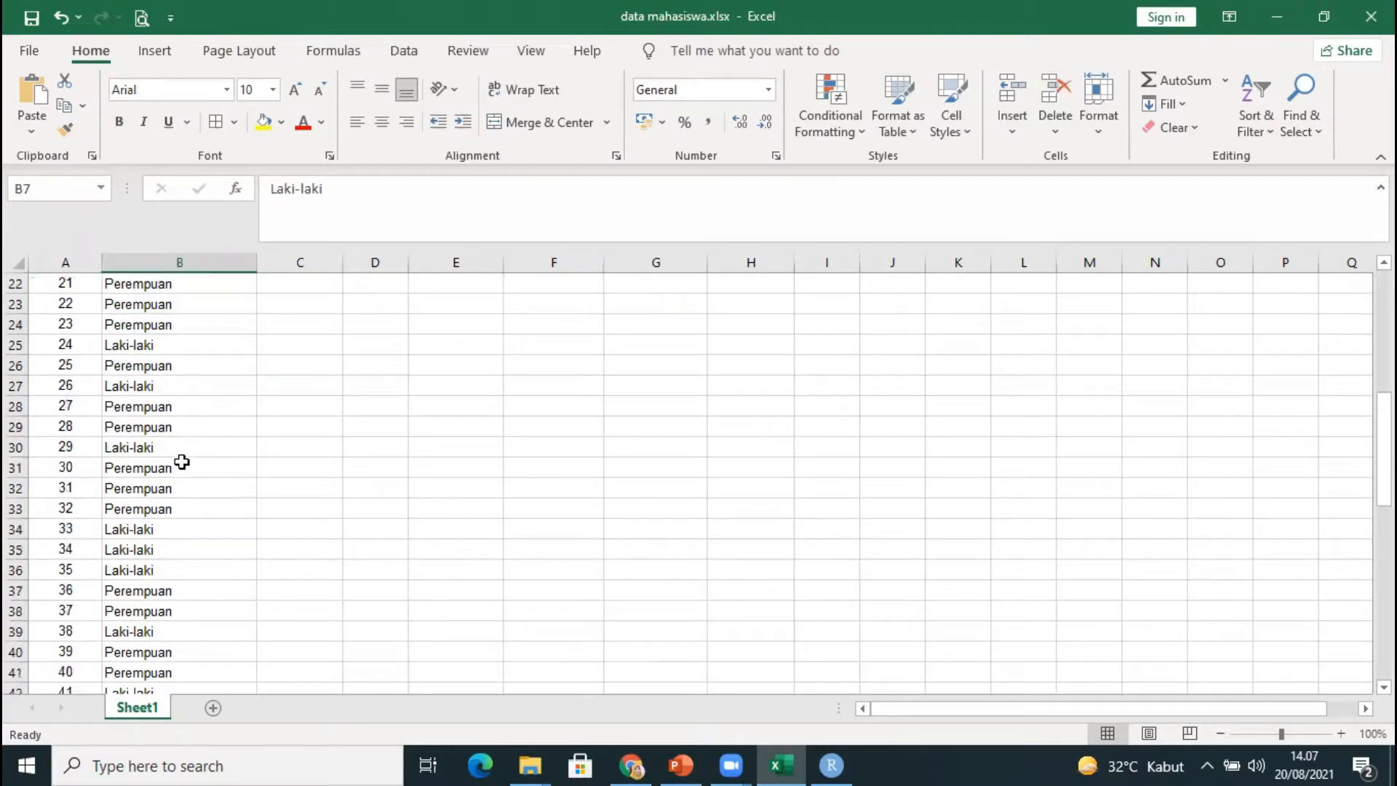
scroll(178, 459, "down", 8)
scroll(117, 423, "up", 6)
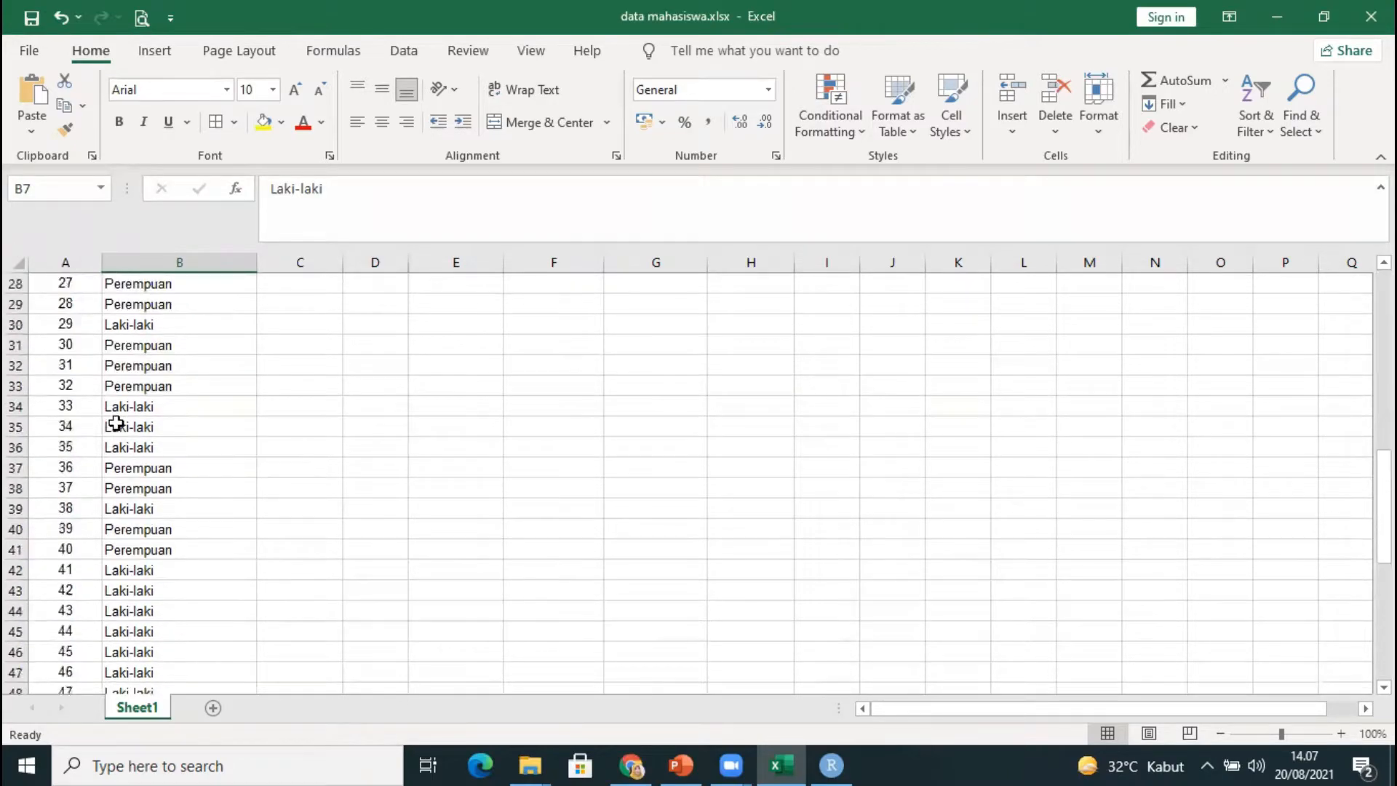
scroll(116, 423, "up", 9)
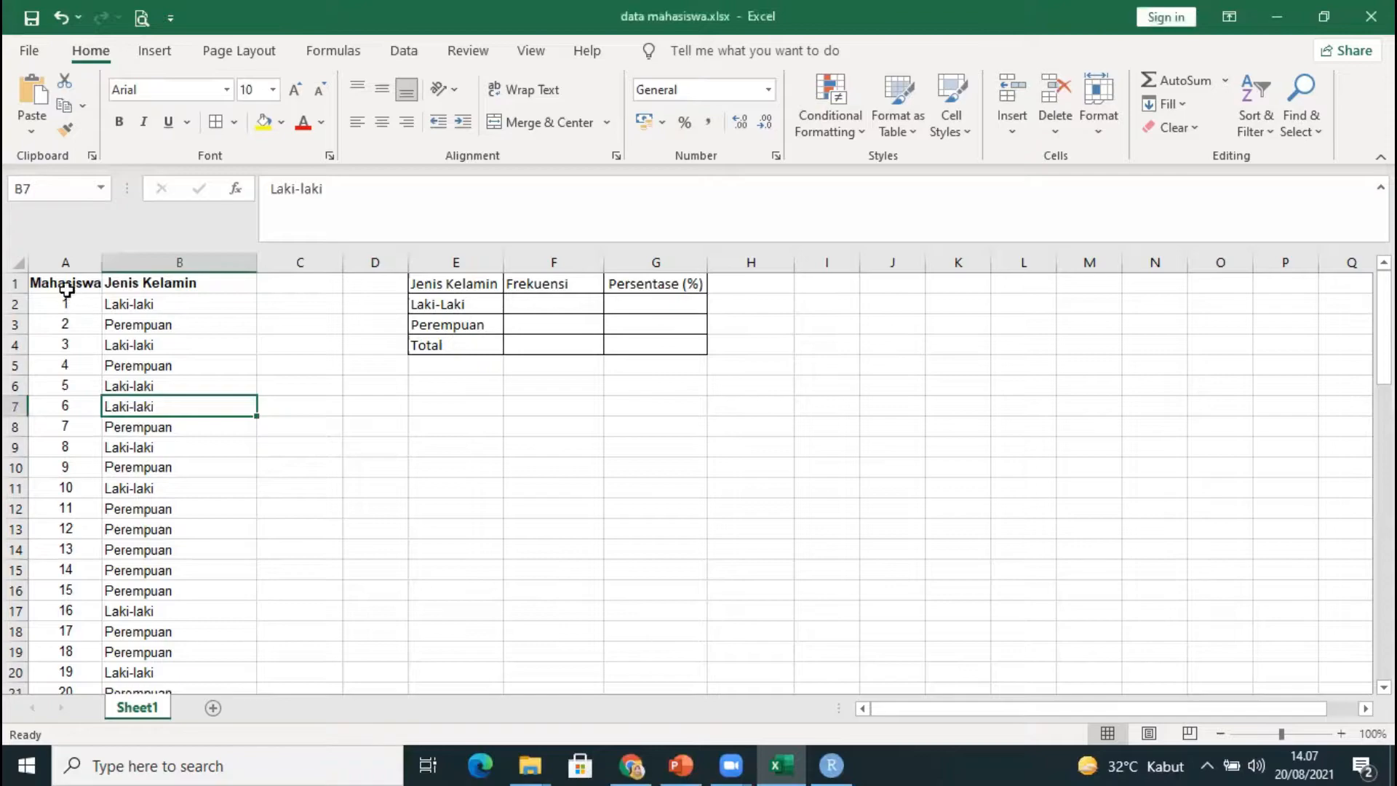
Highlight the student data in A1:B71, then the empty frequency table in E1:G4, to review both ranges.
left_click_drag(67, 283, 180, 612)
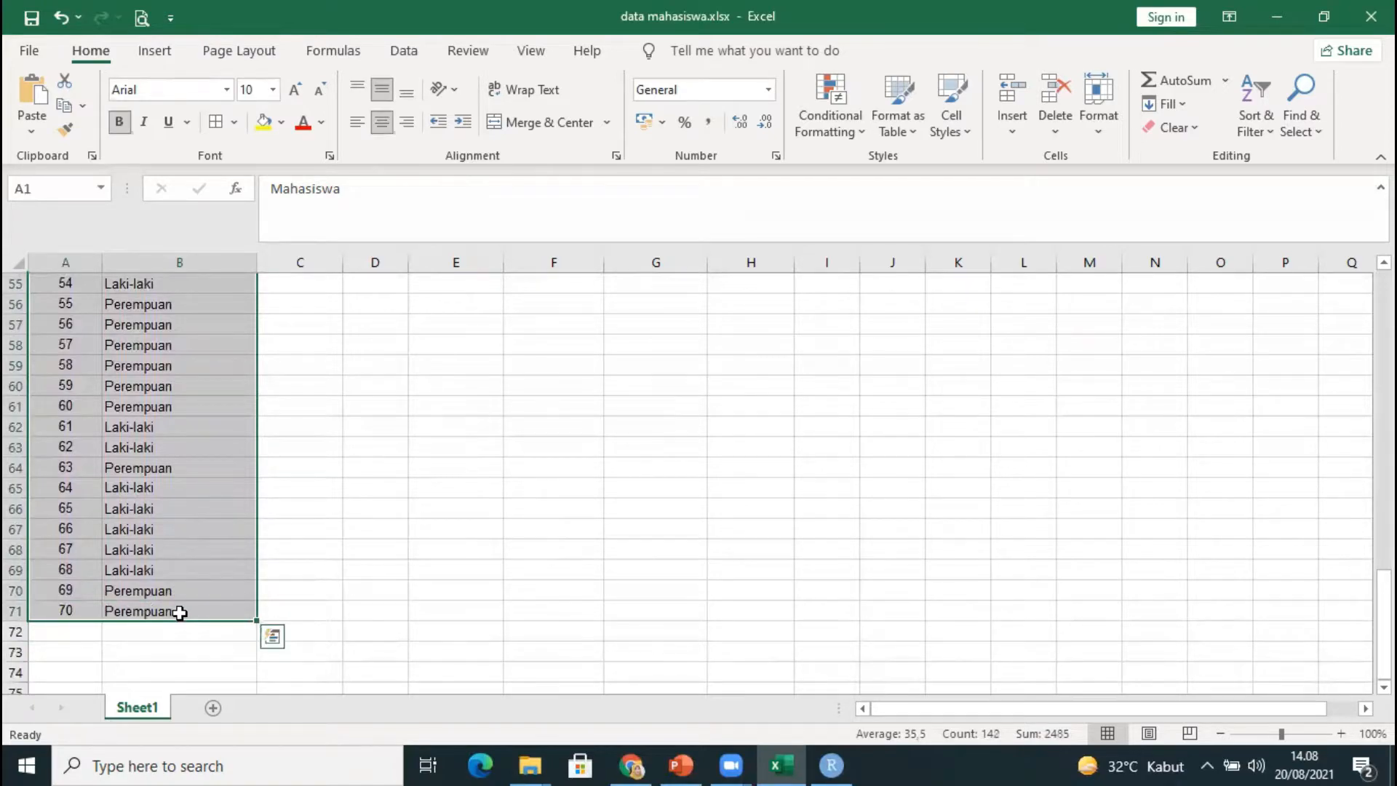
scroll(182, 612, "up", 18)
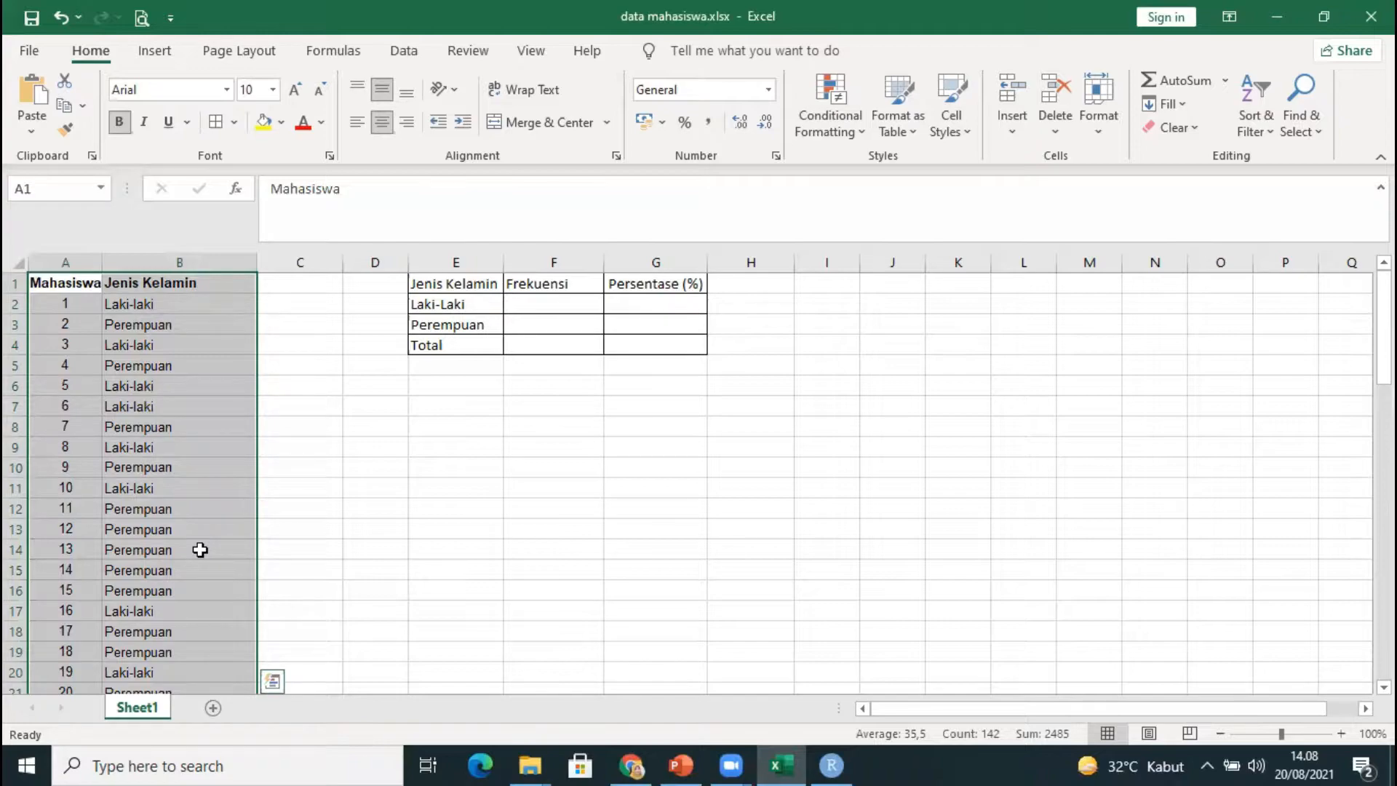
left_click(417, 491)
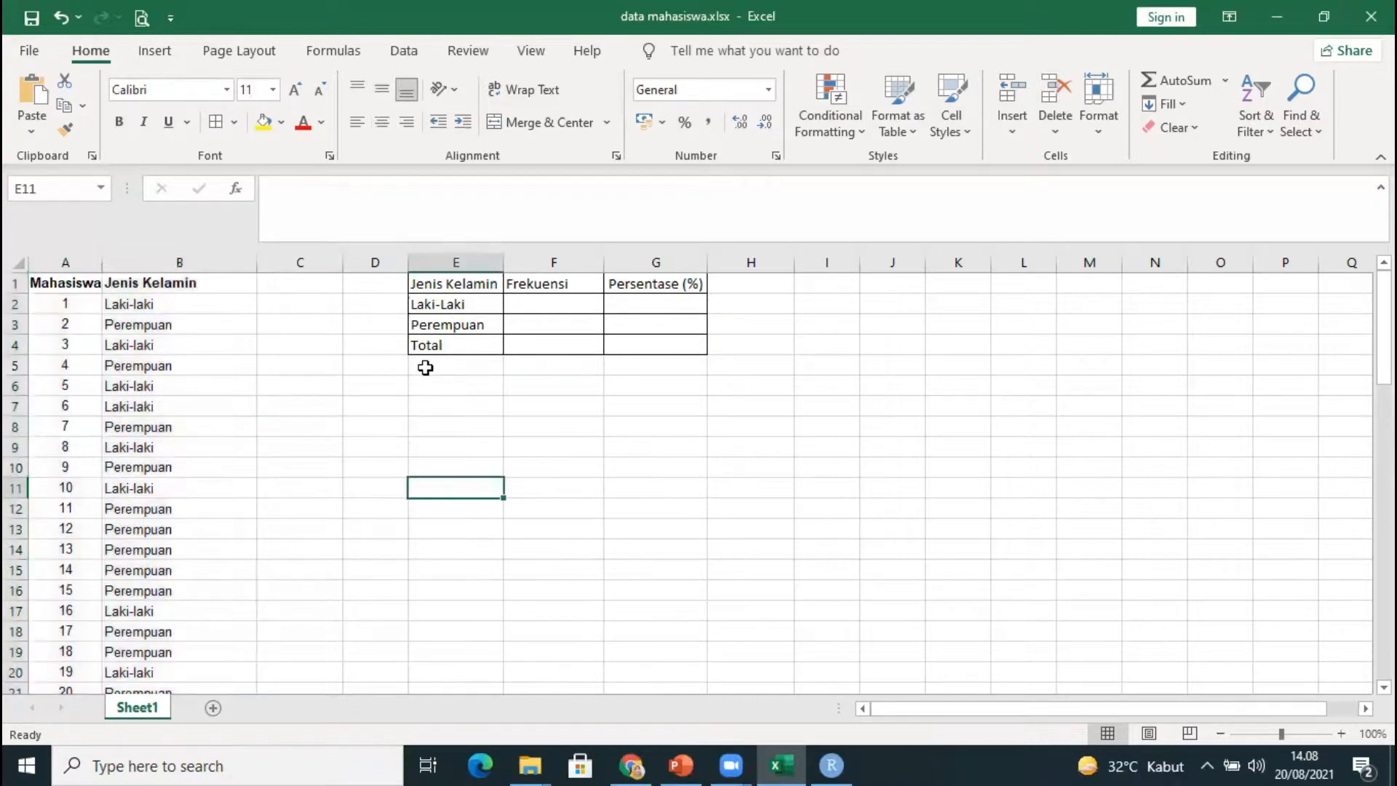
left_click(440, 282)
left_click_drag(439, 283, 650, 335)
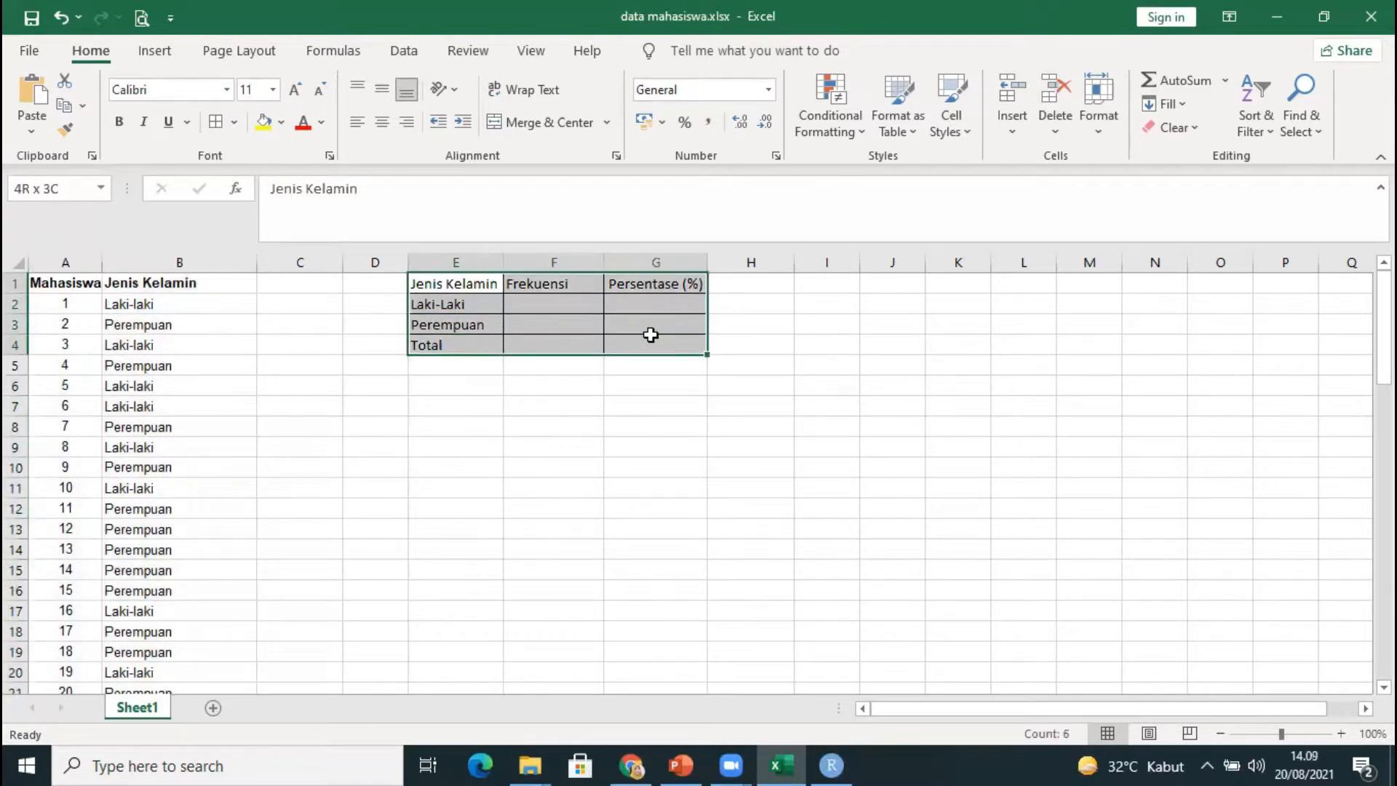
Magnify the worksheet to 200% and bring the frequency table into view.
left_click(561, 308)
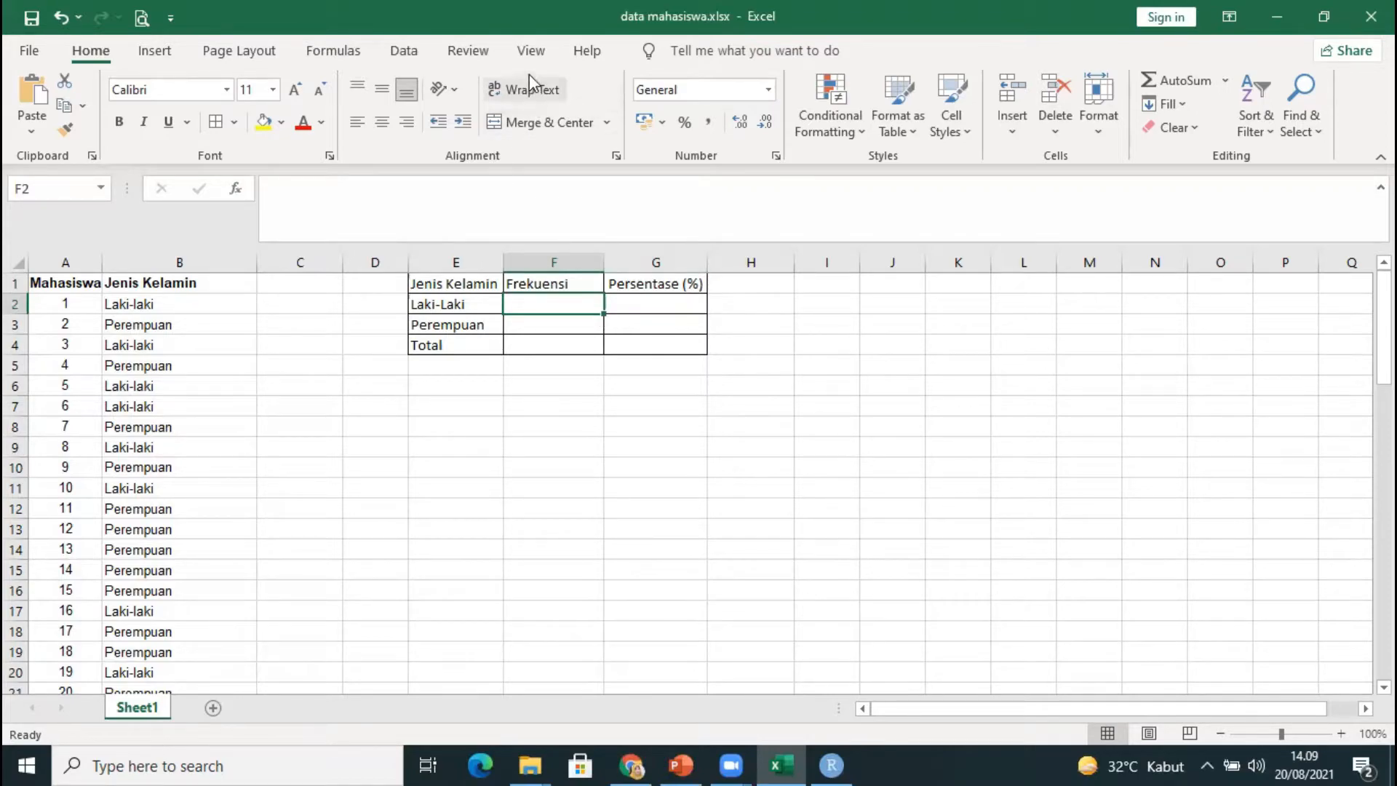
left_click(531, 52)
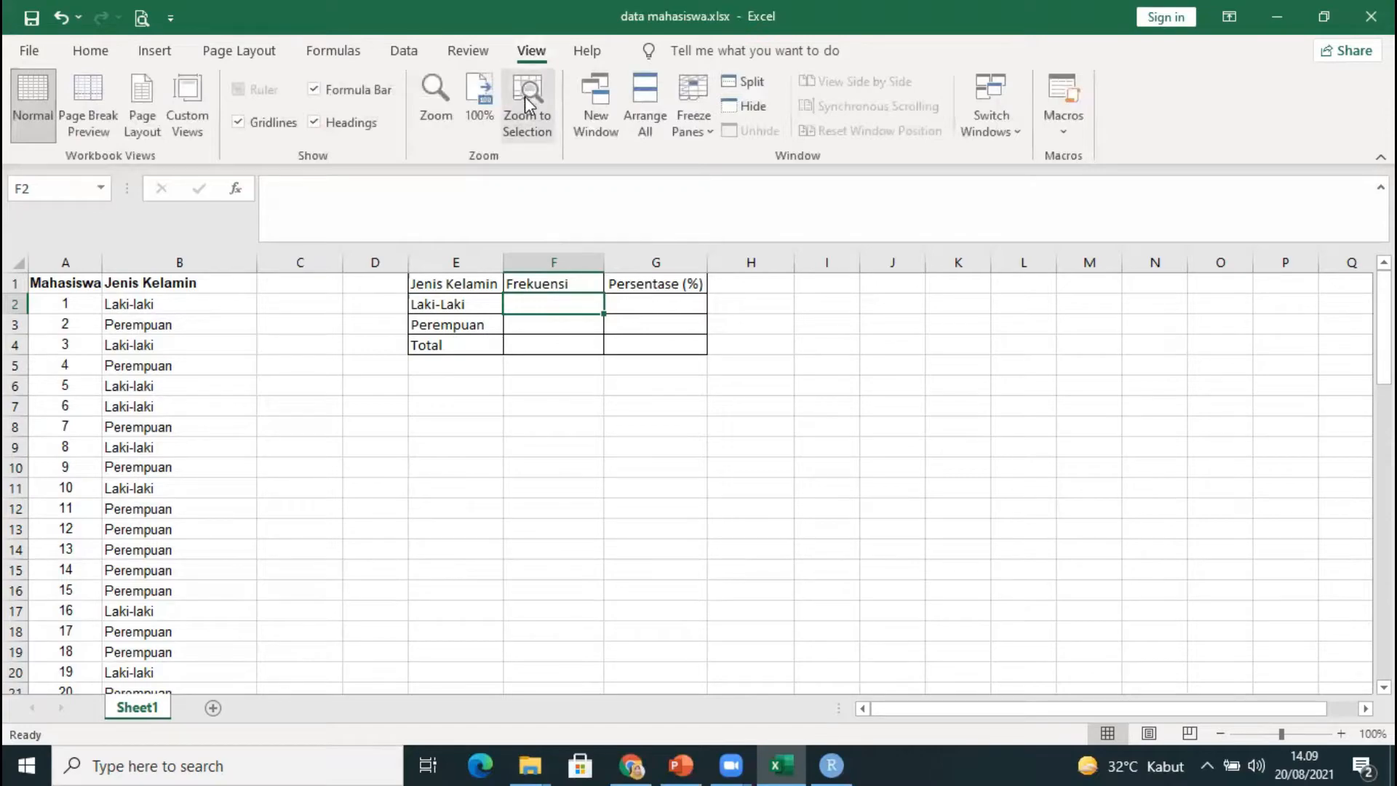
left_click(439, 96)
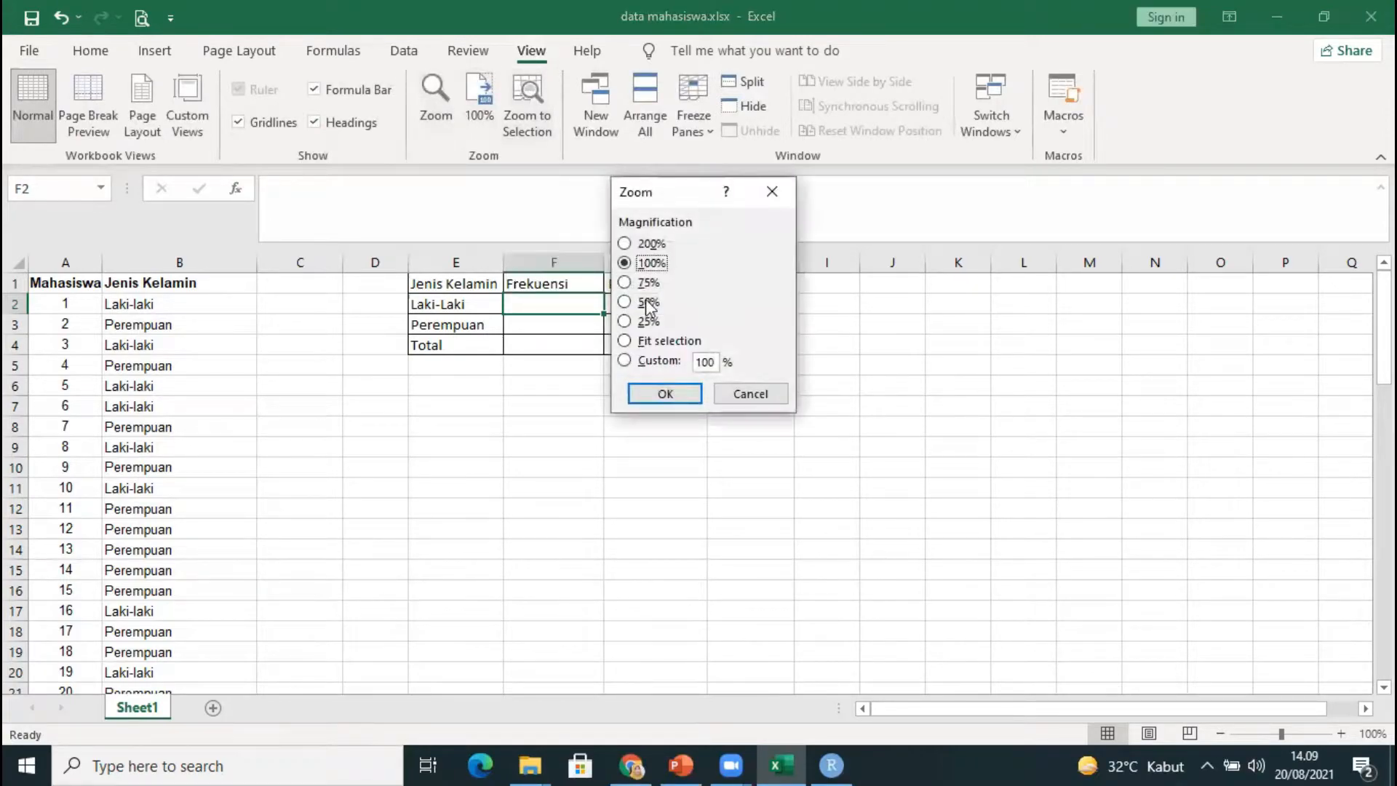
left_click(649, 244)
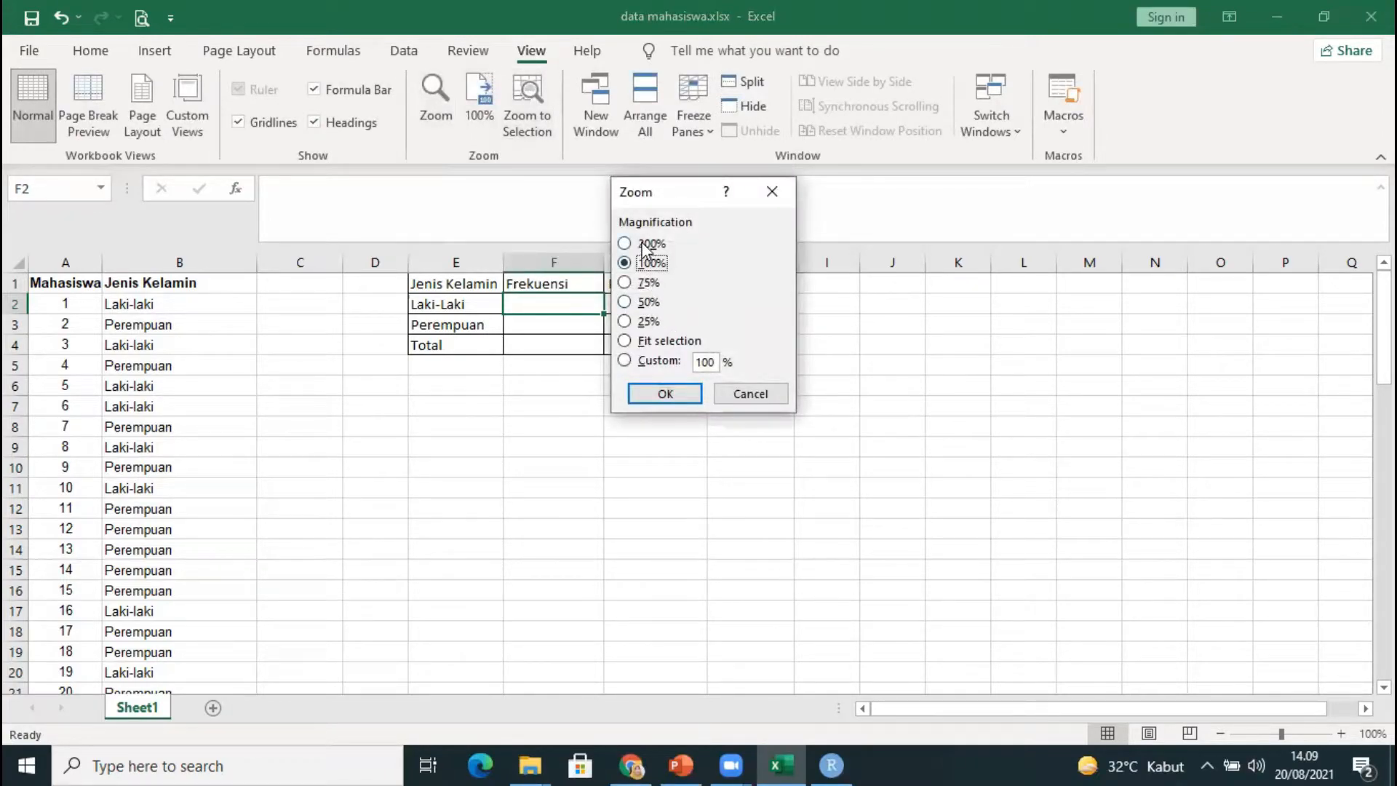
left_click(664, 394)
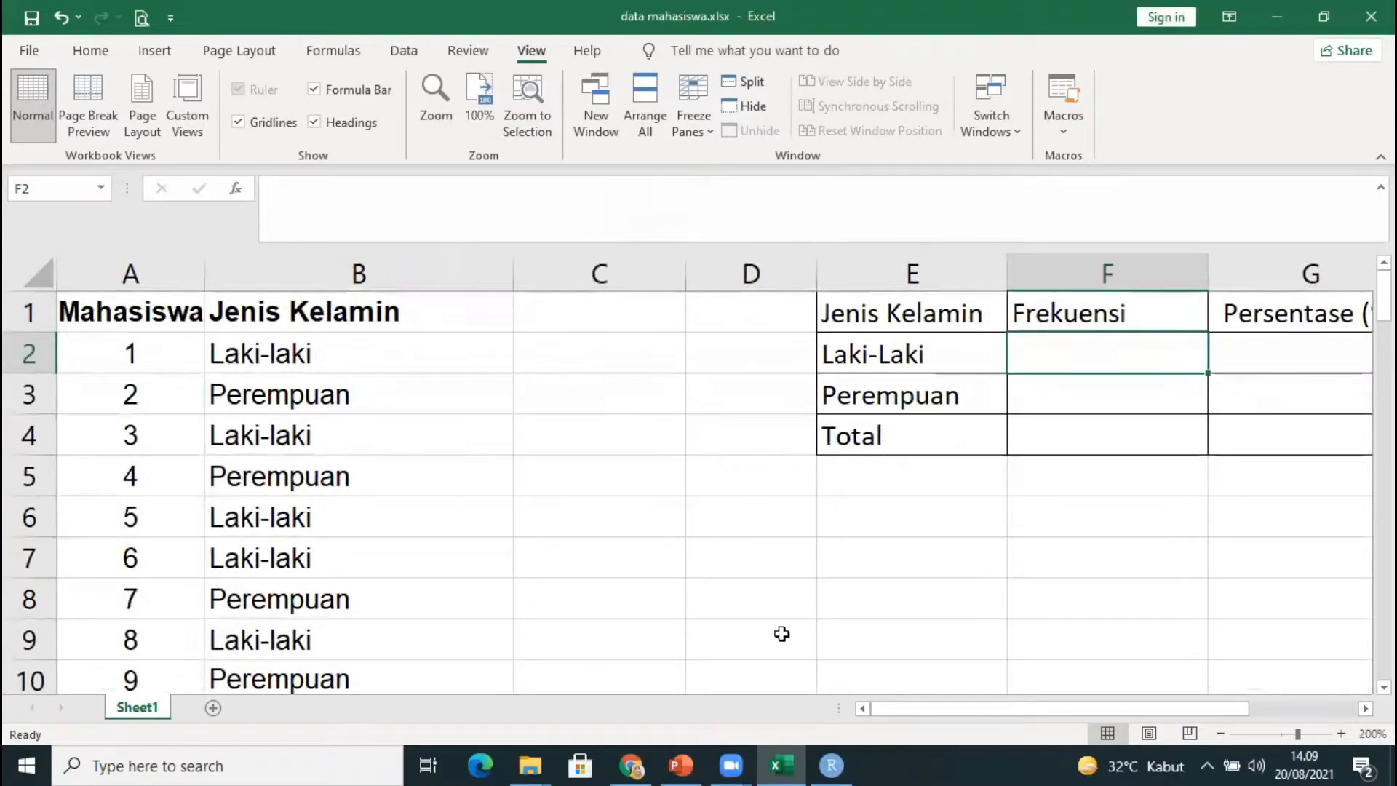
left_click_drag(1108, 710, 1195, 705)
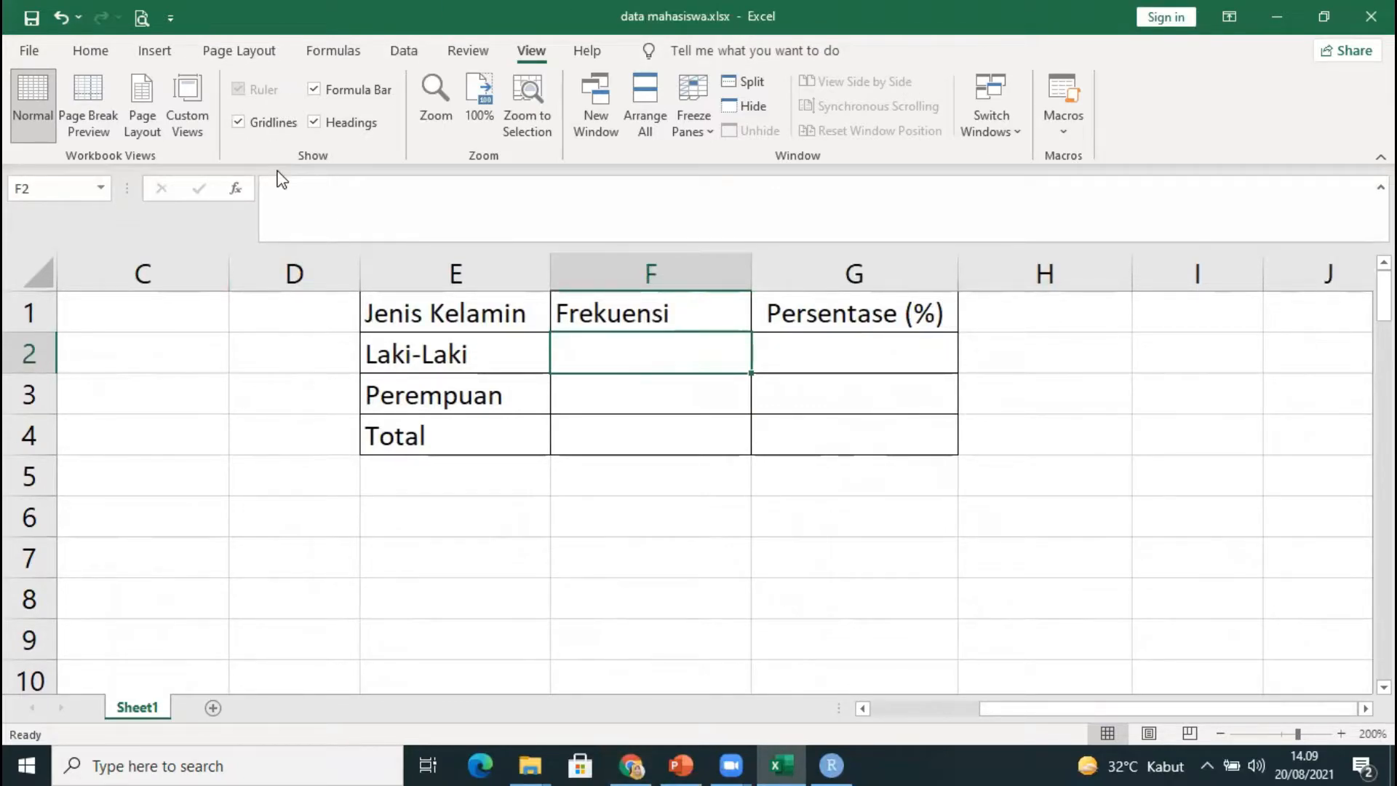
Compare the male label in E2 with the spelling in column B and correct the label to "Laki-laki".
left_click(458, 356)
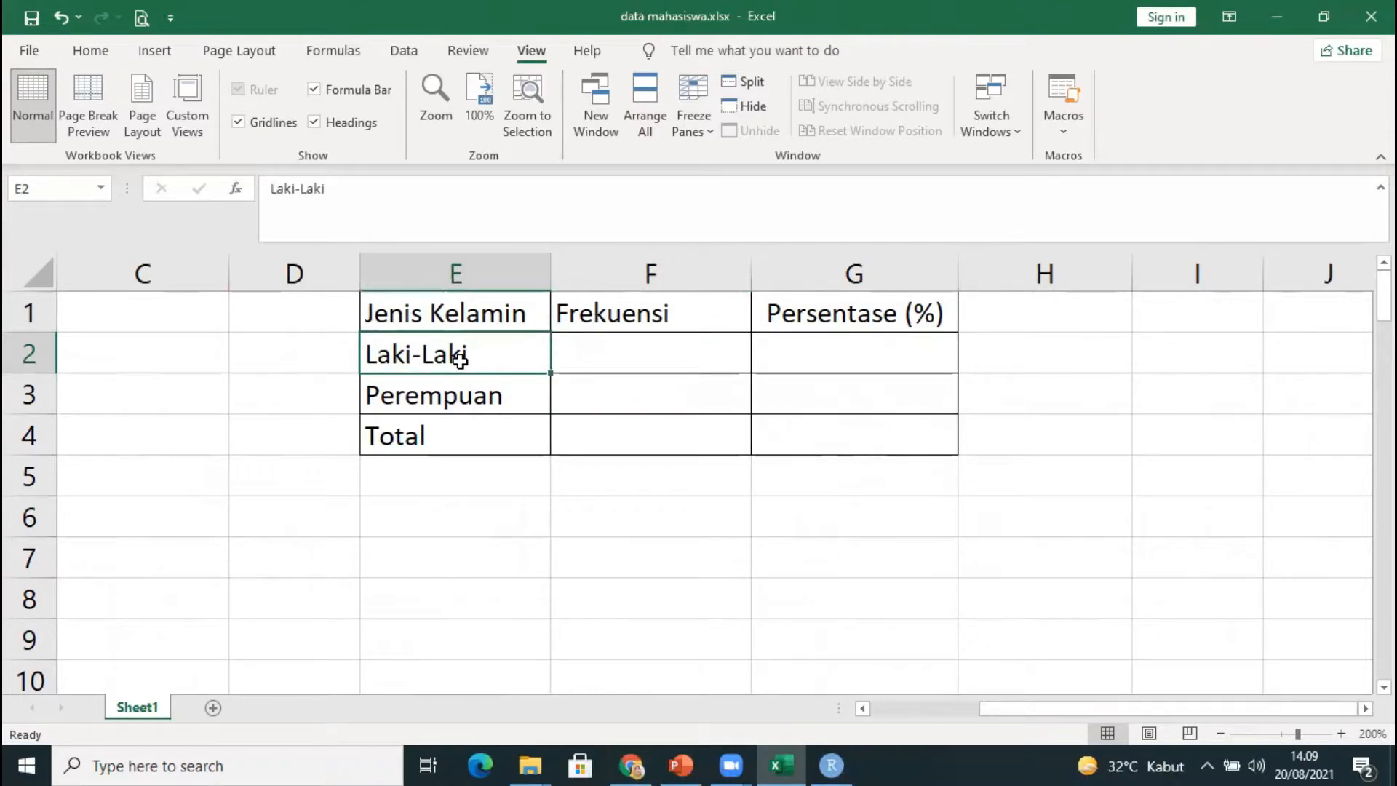
key("Left")
key("Left")
key("Left")
key("Left")
key("Right")
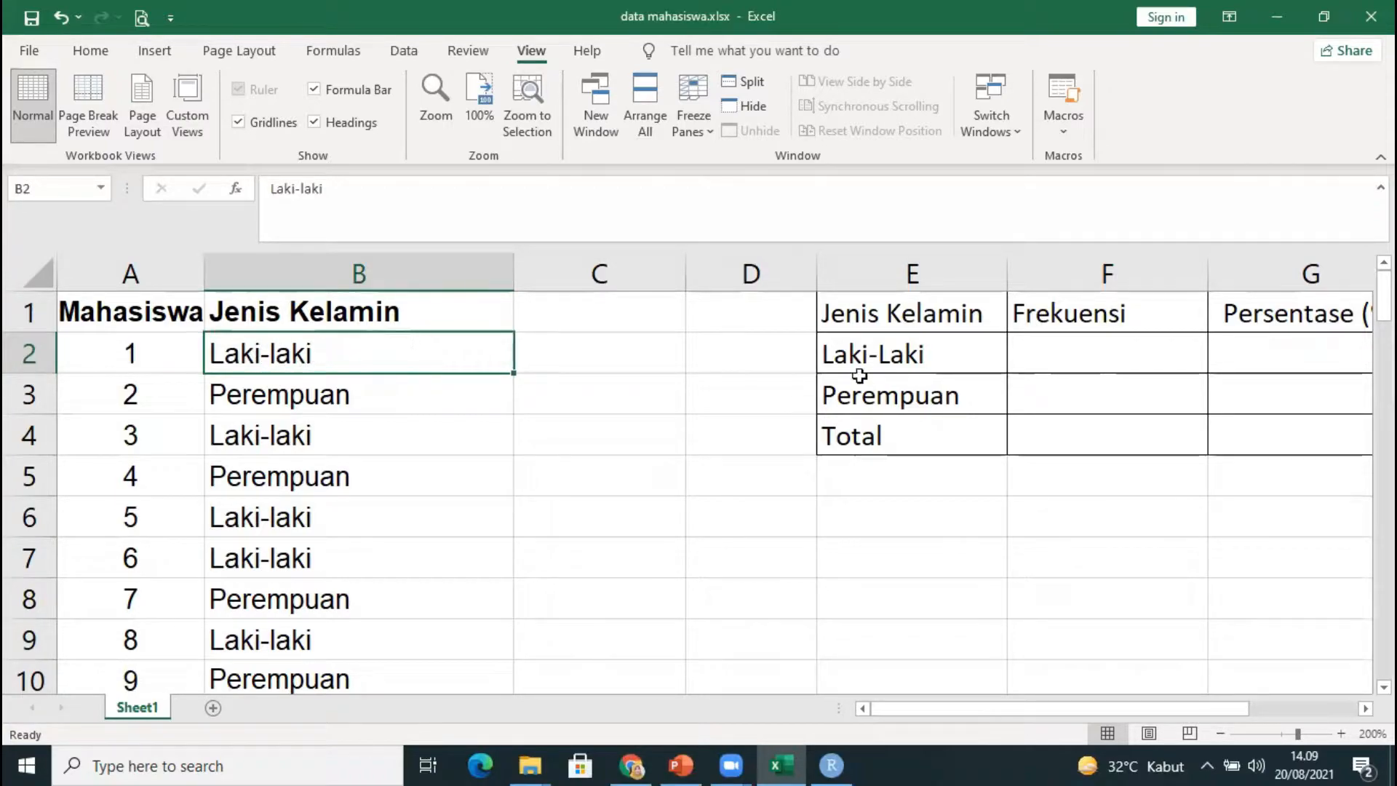
left_click(1068, 345)
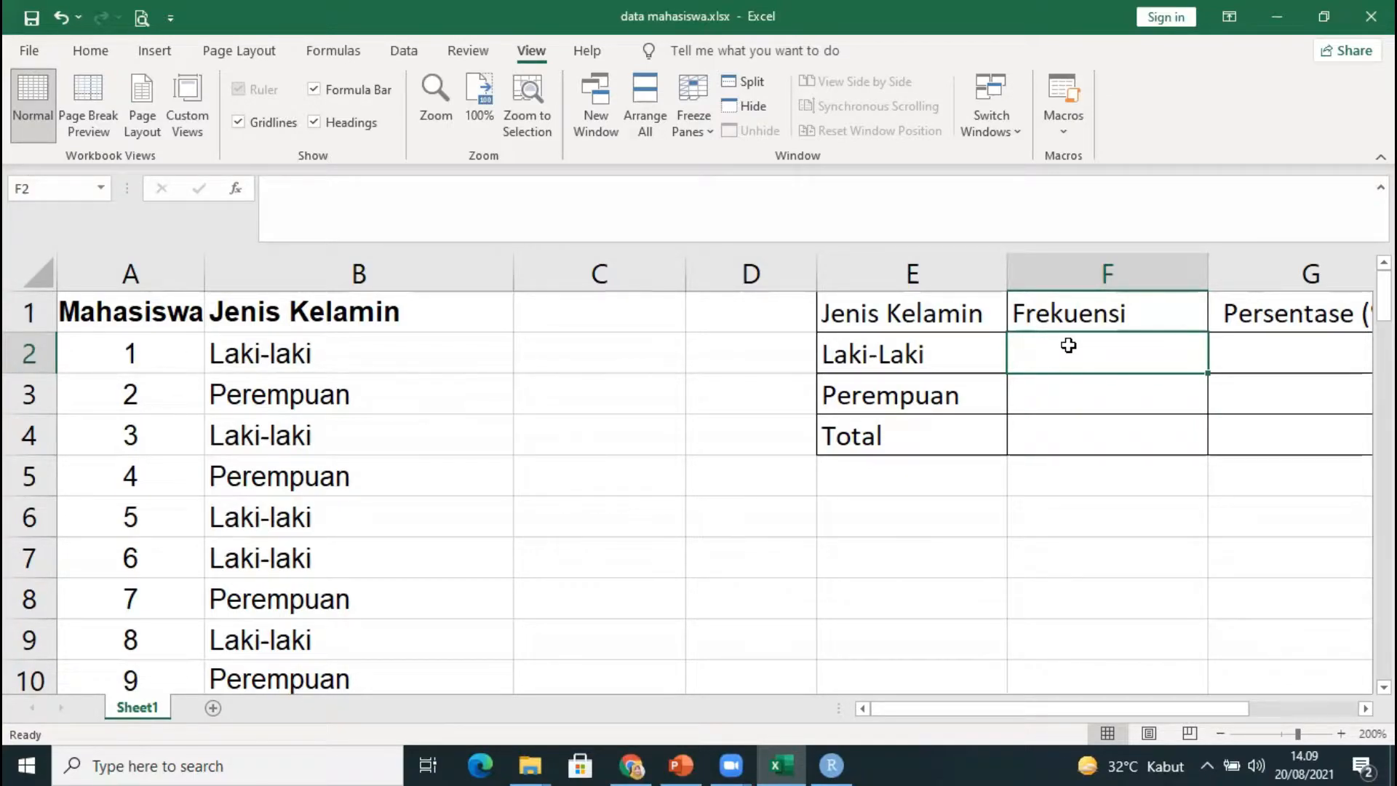
double_click(888, 355)
key("BackSpace")
type("l")
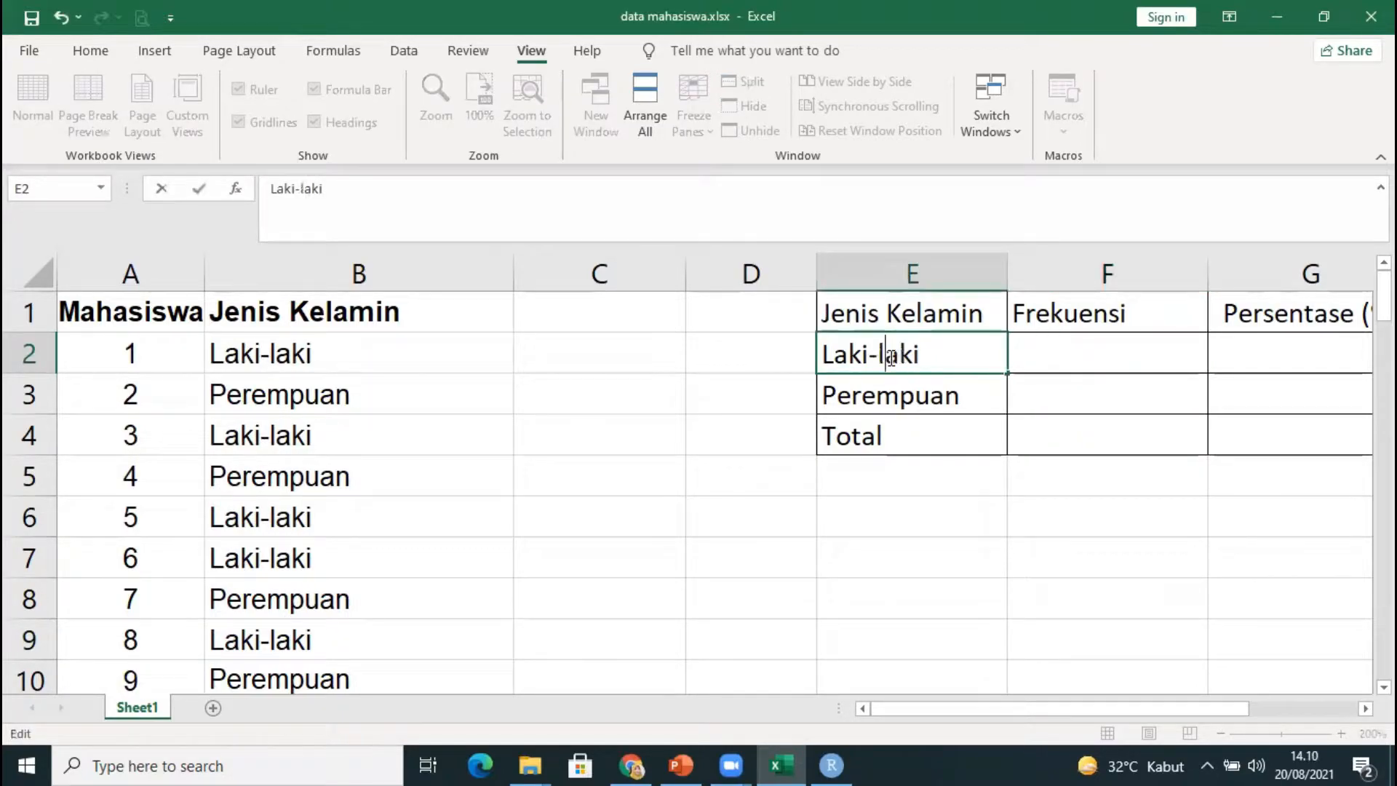
left_click(1042, 354)
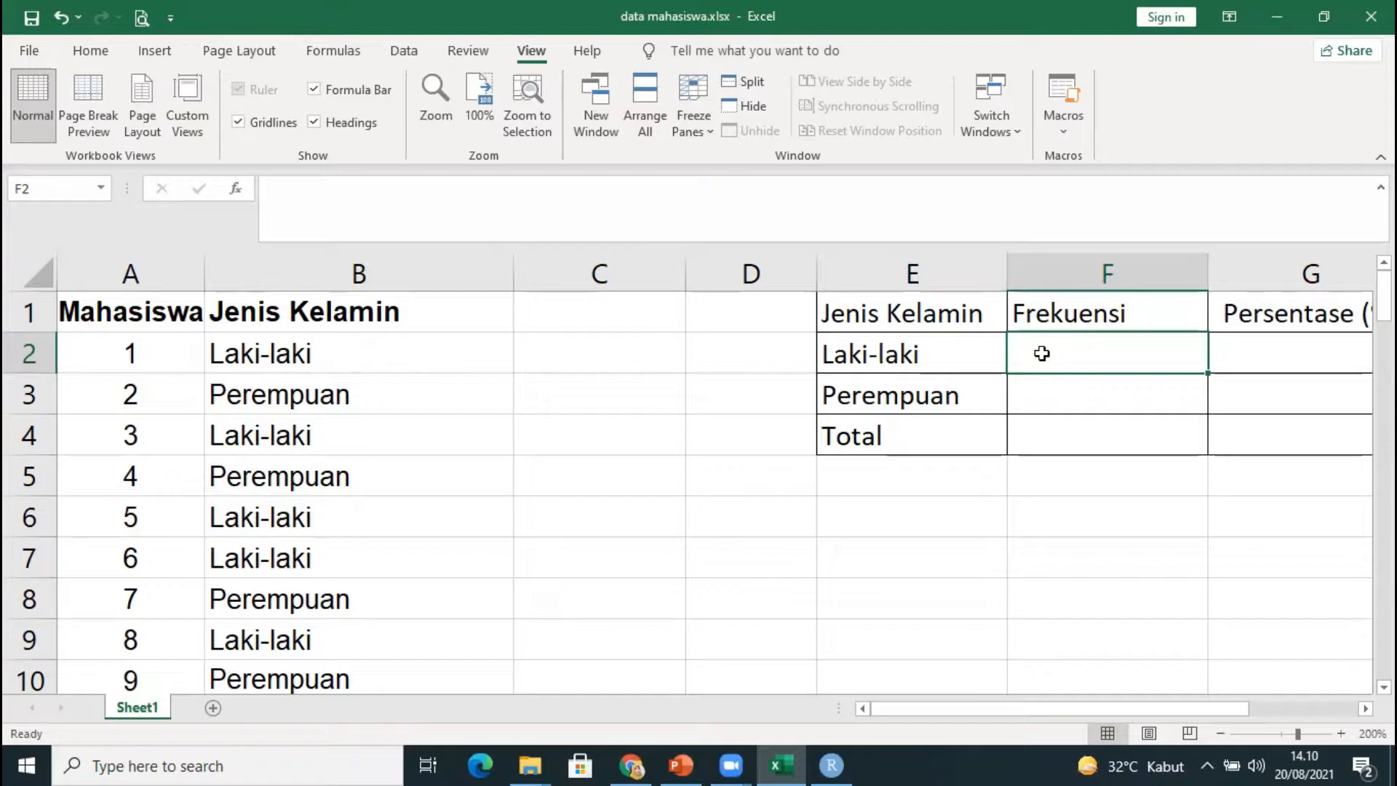
Start a COUNTIF formula in F2 with B2:B71 as its range and check that the range covers all gender entries.
type("=")
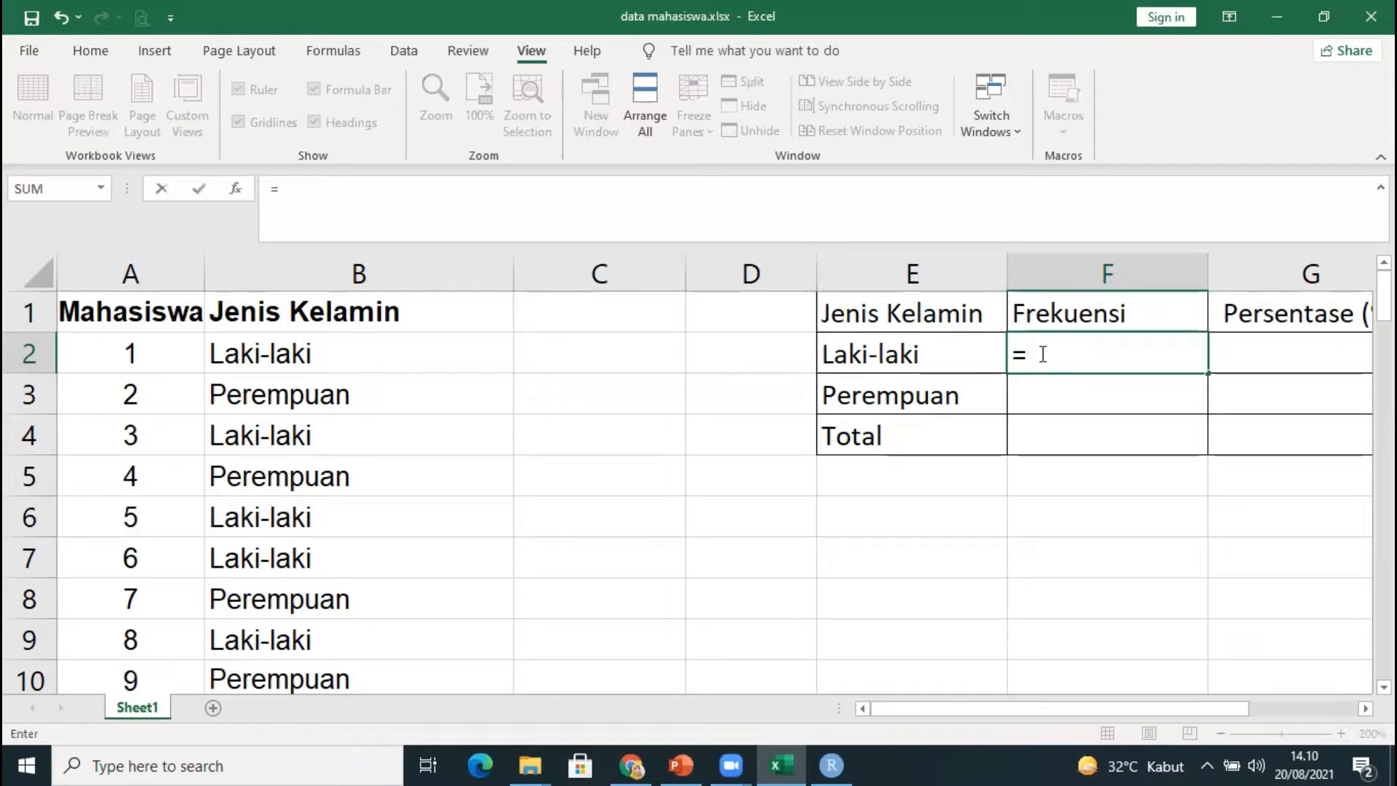
type("co")
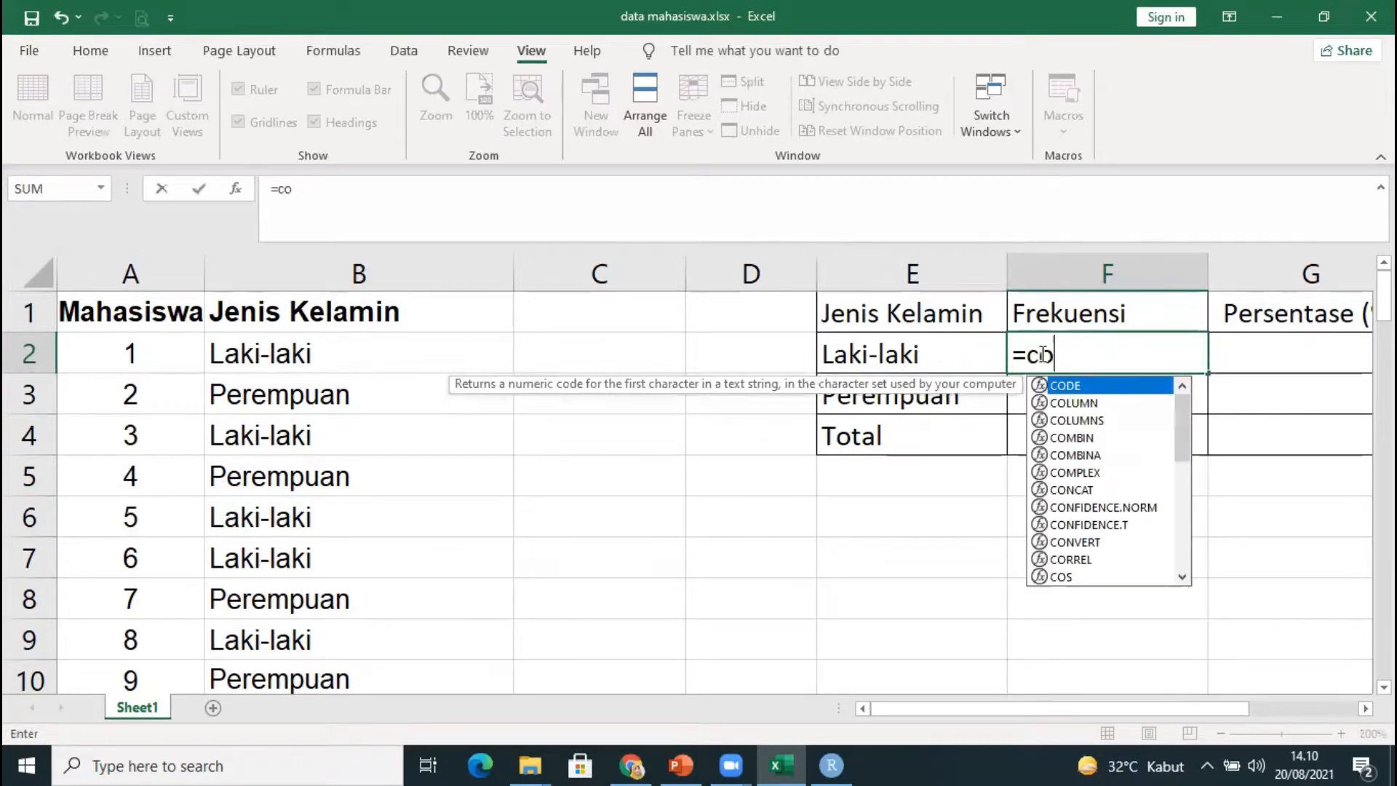
type("untif")
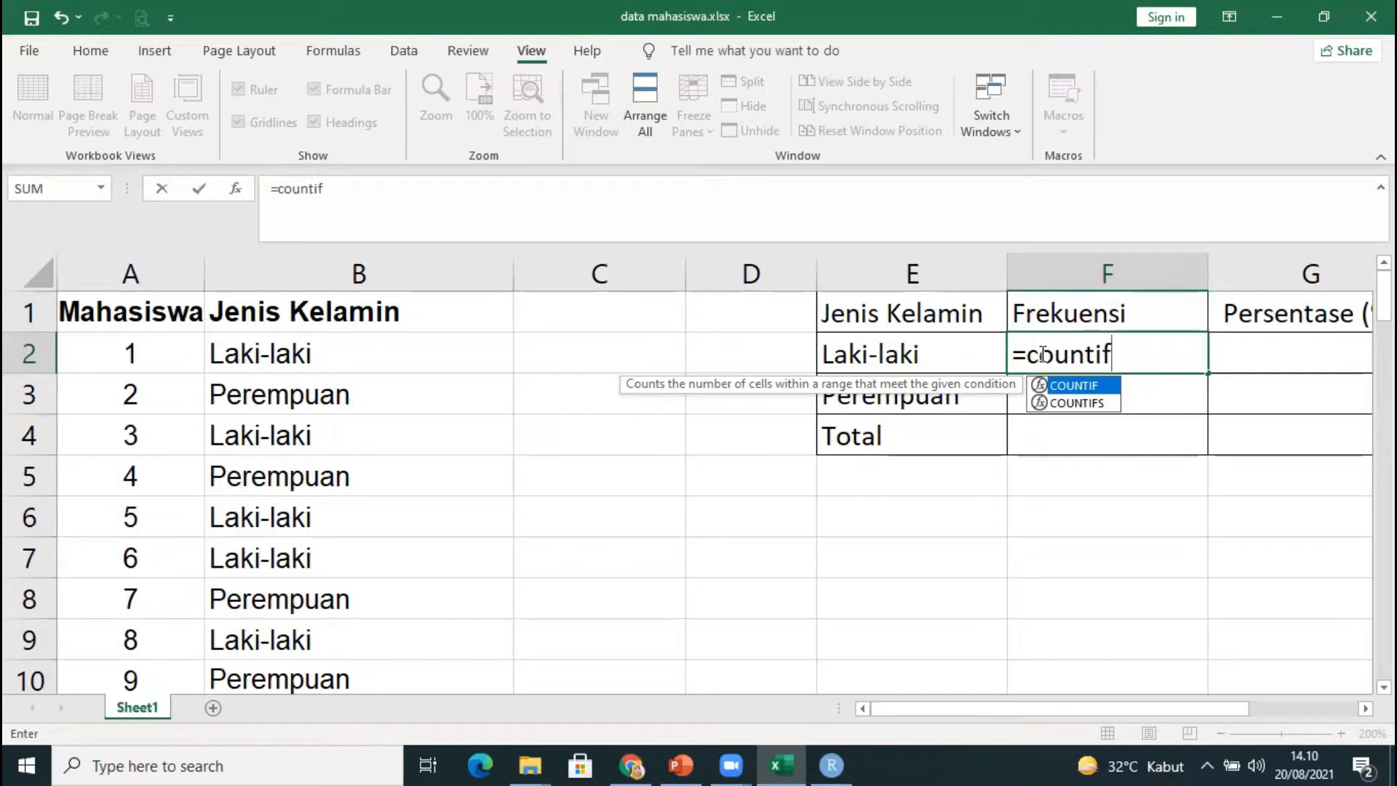
type("(")
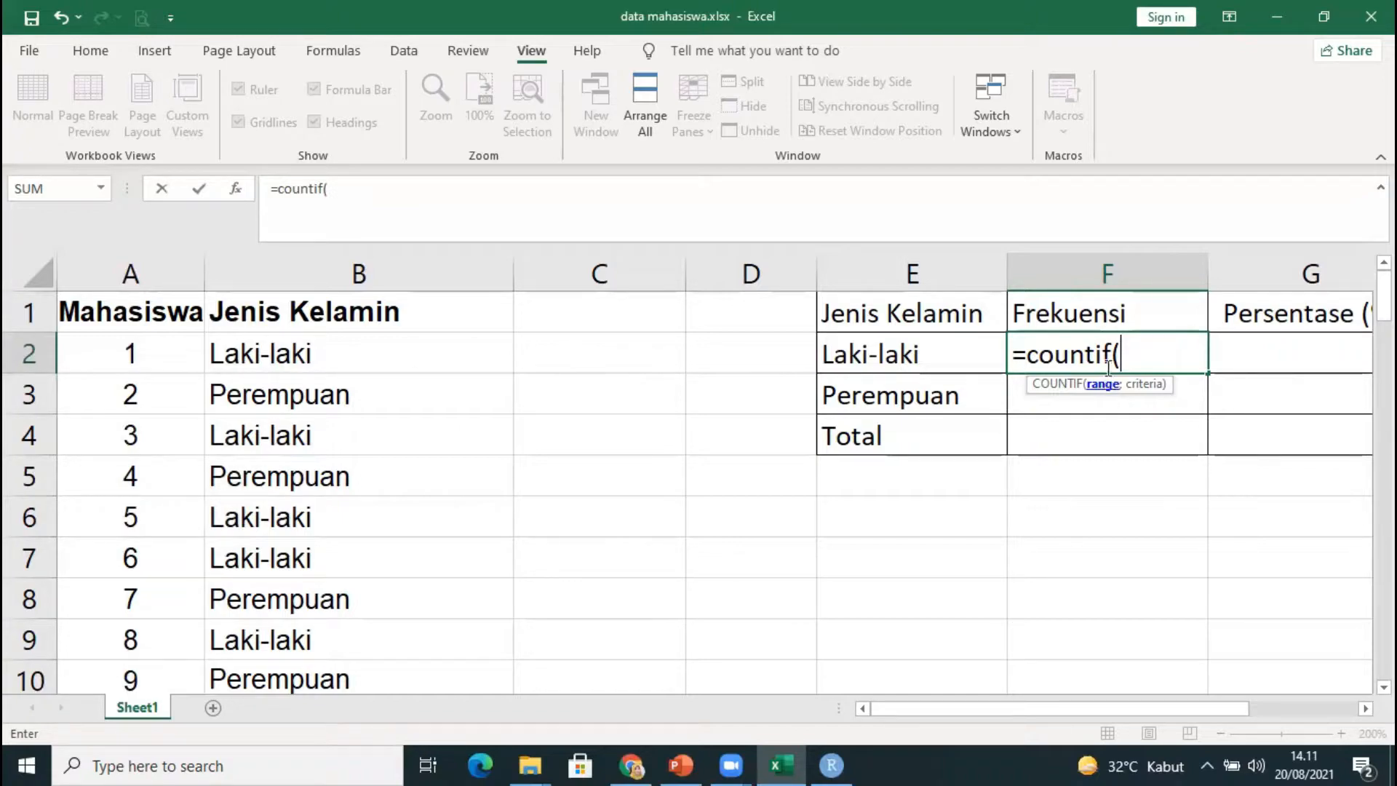
left_click_drag(264, 353, 386, 555)
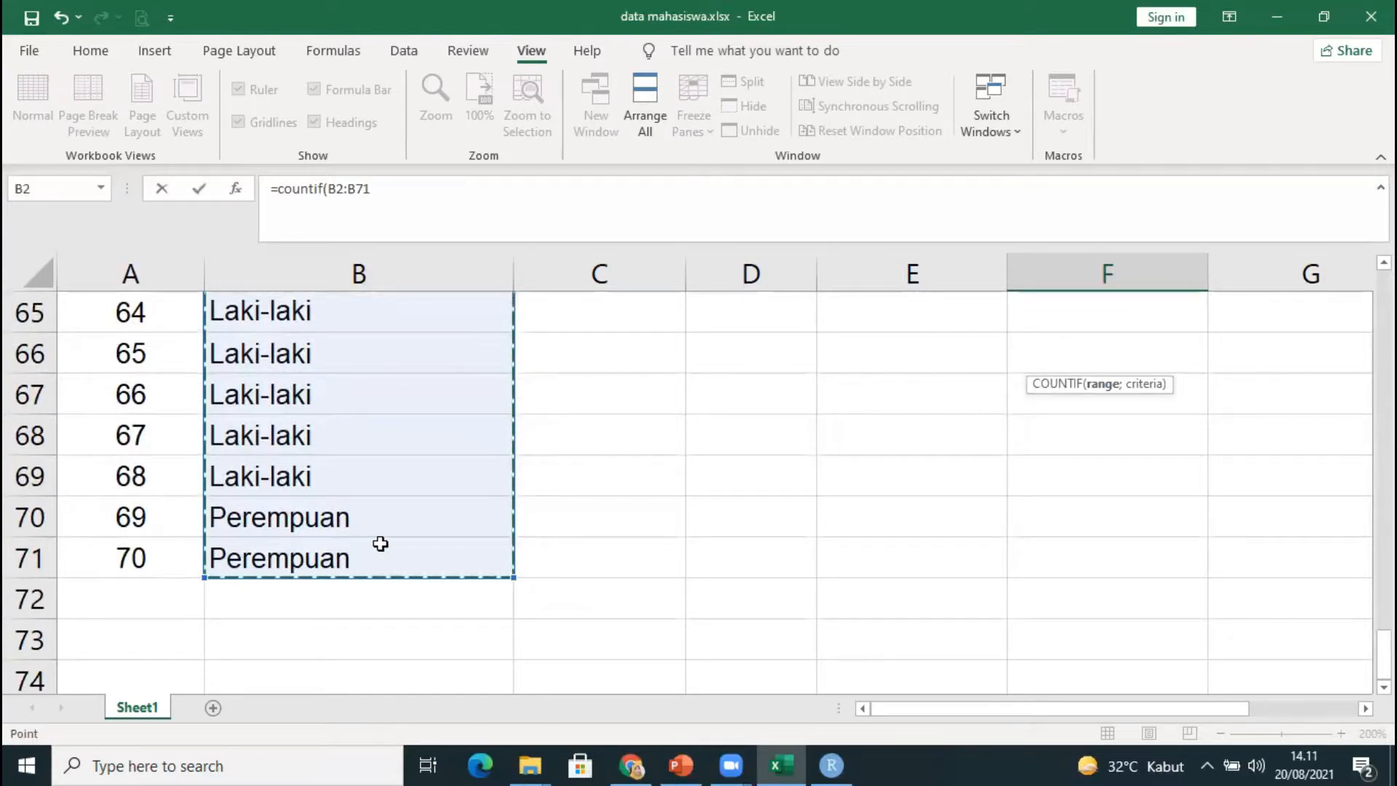
scroll(857, 470, "up", 11)
scroll(857, 470, "up", 10)
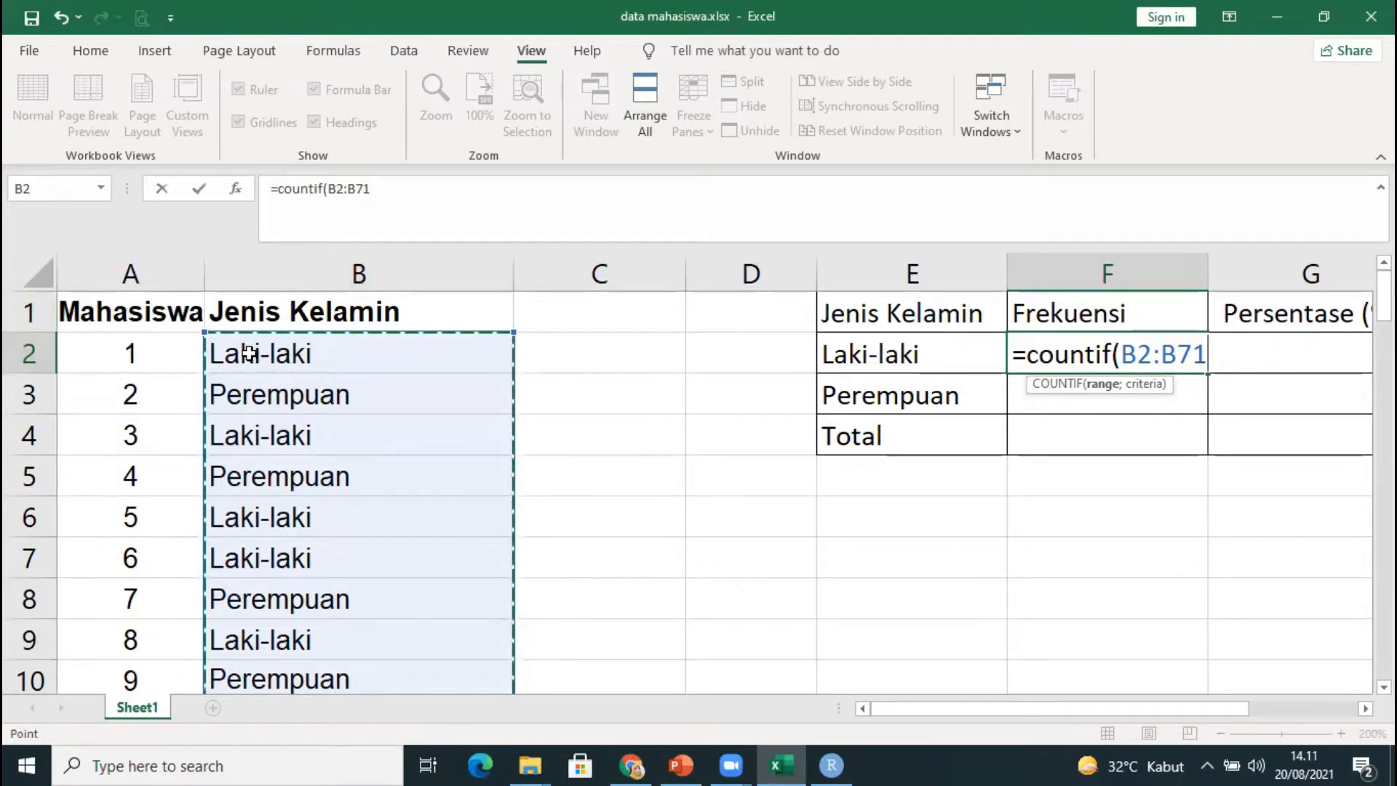
scroll(334, 476, "down", 20)
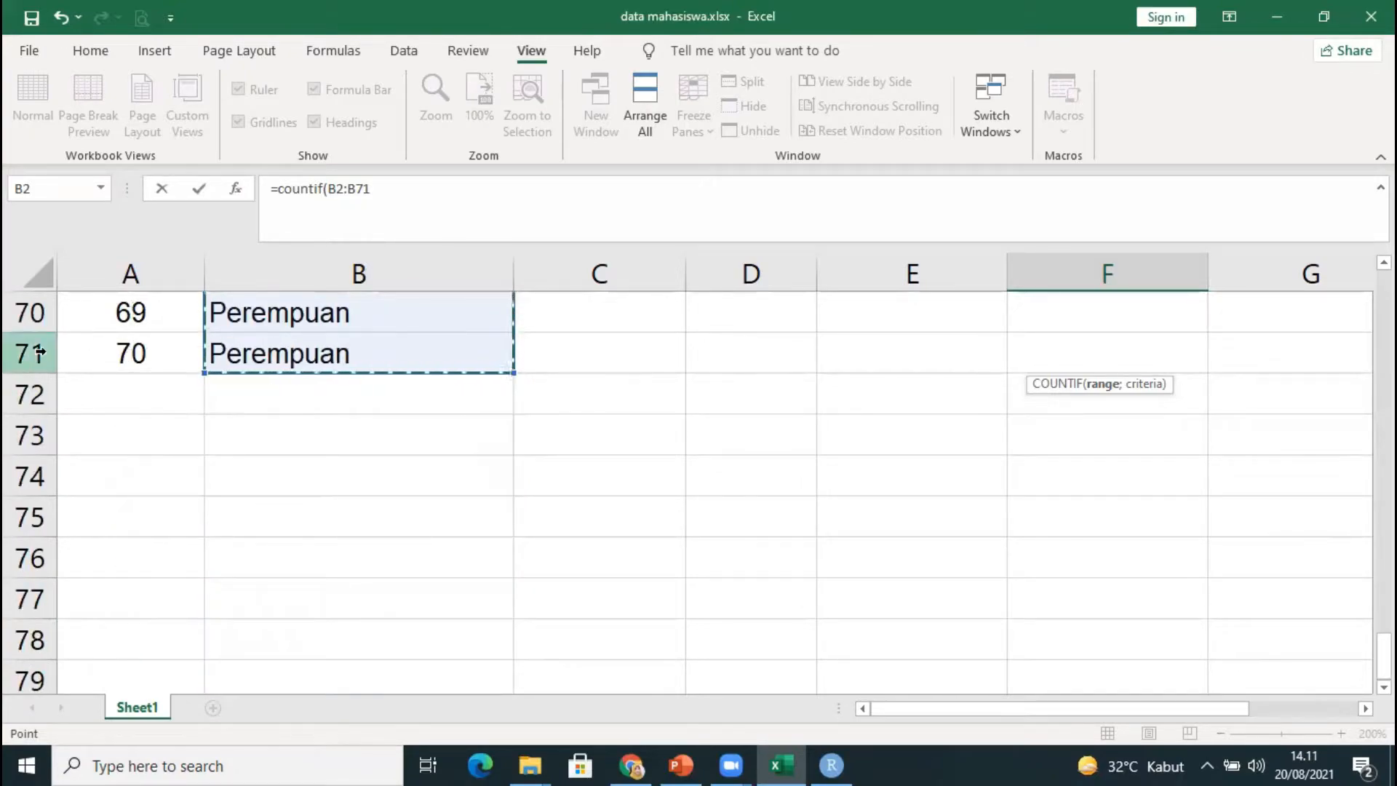
scroll(1023, 502, "up", 13)
scroll(1023, 502, "up", 10)
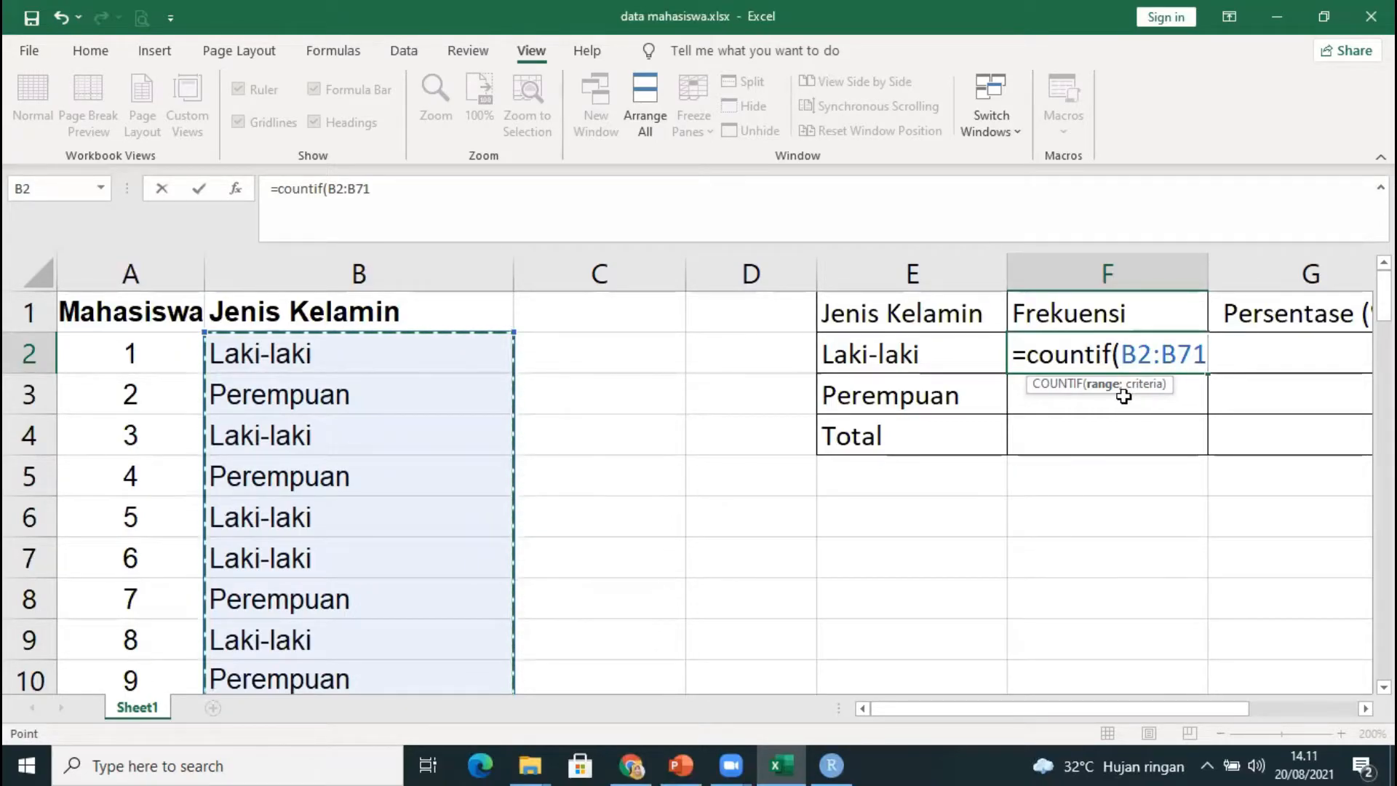
Complete the COUNTIF formula in F2 with "Laki-laki" as its criterion.
type(";")
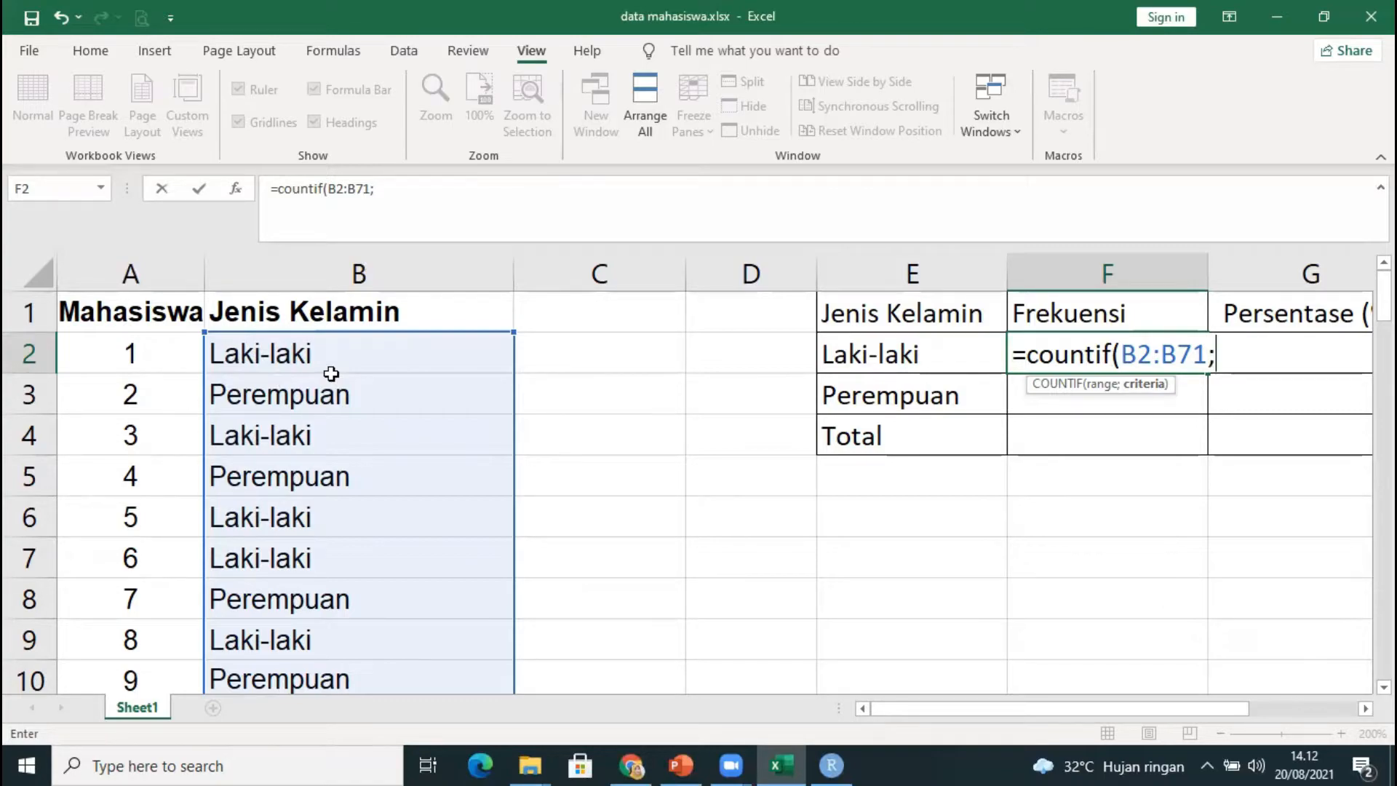
type("\"")
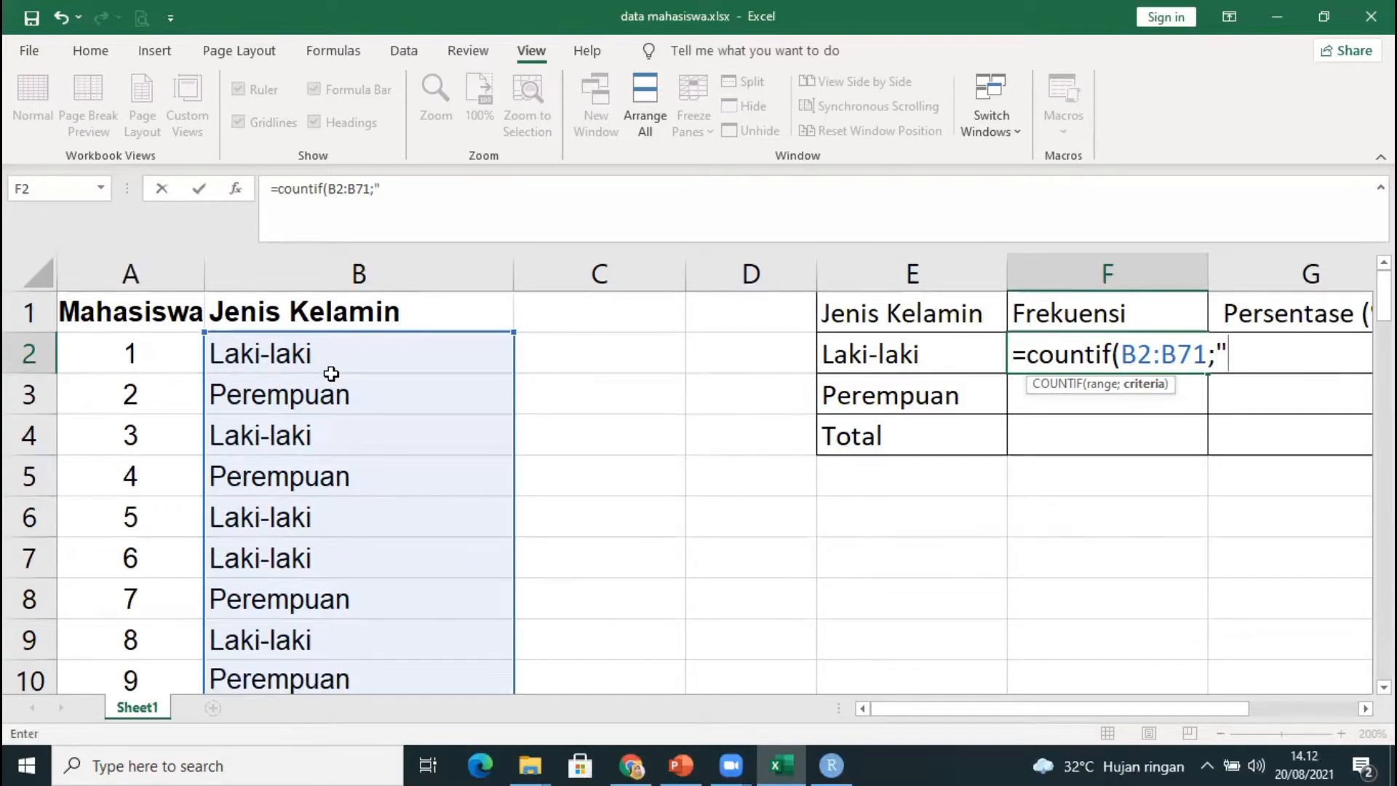
type("Laki-laki\"")
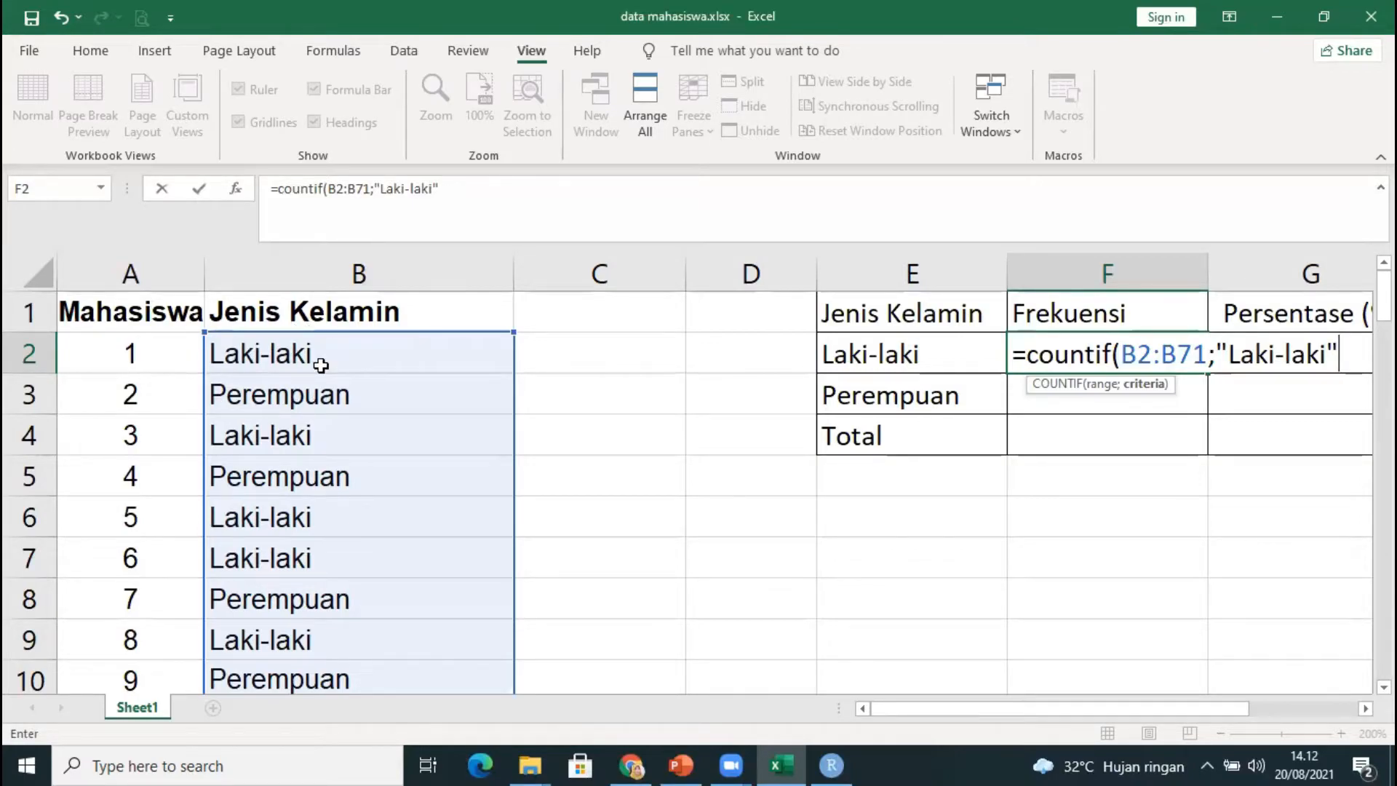
type(")")
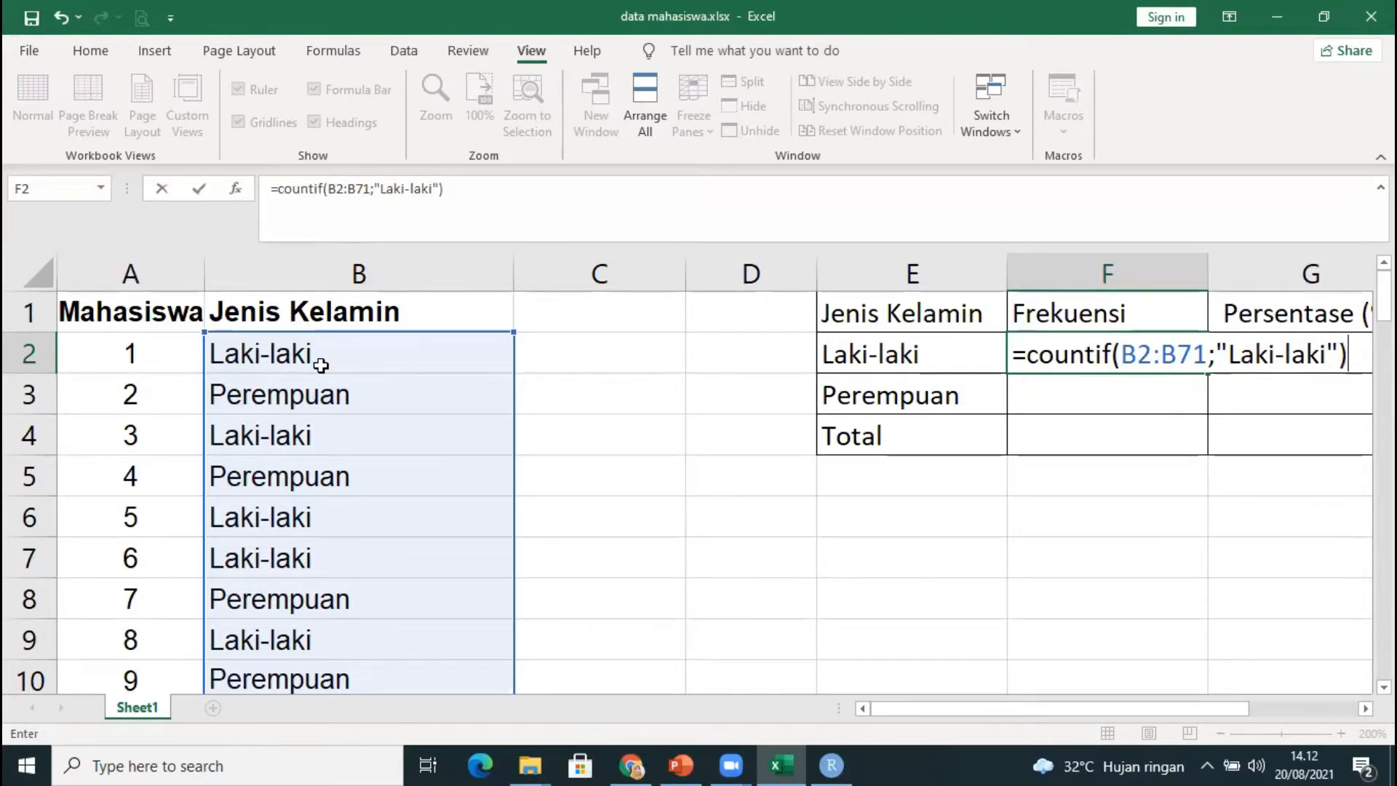
key("Return")
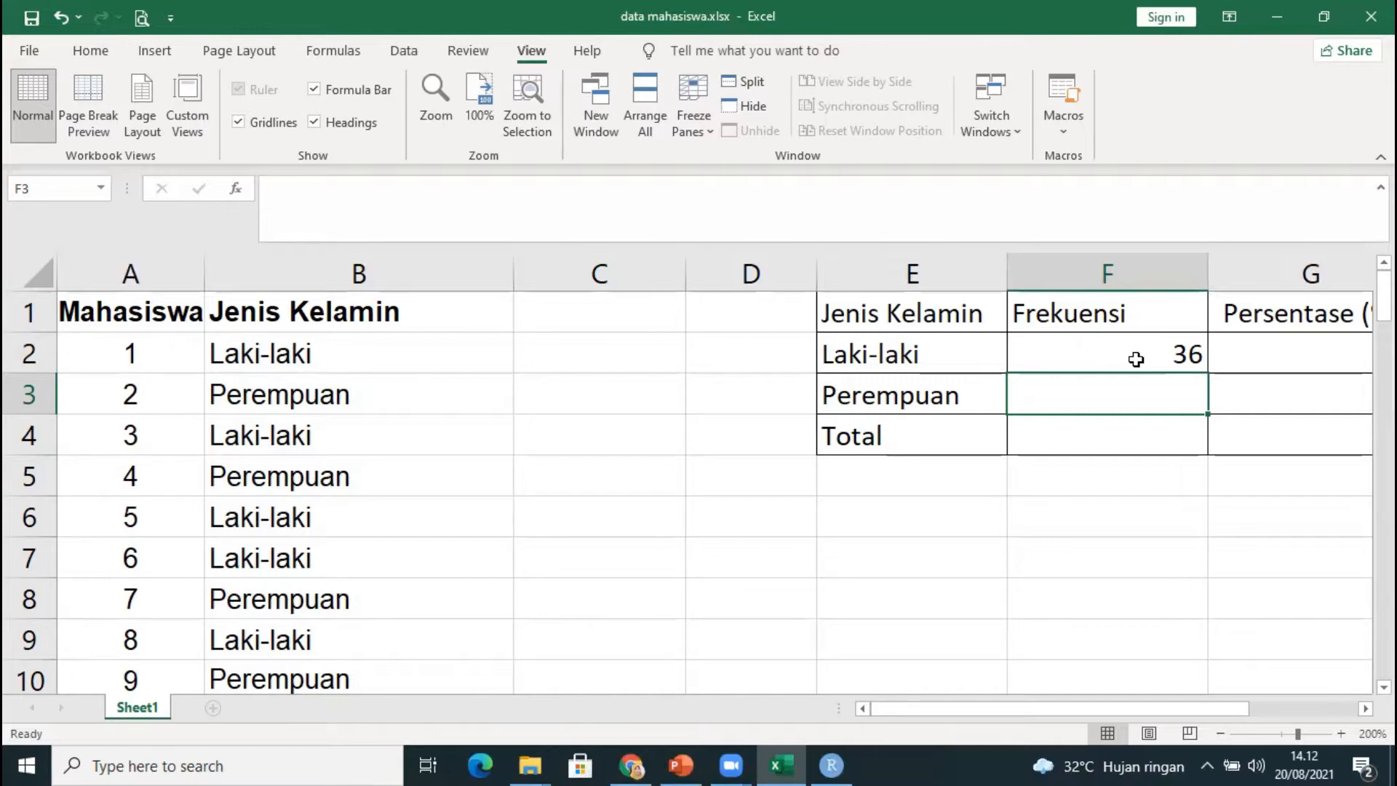
Enter a COUNTIF formula in F3 that counts "Perempuan" in the range B2:B71.
type("=c")
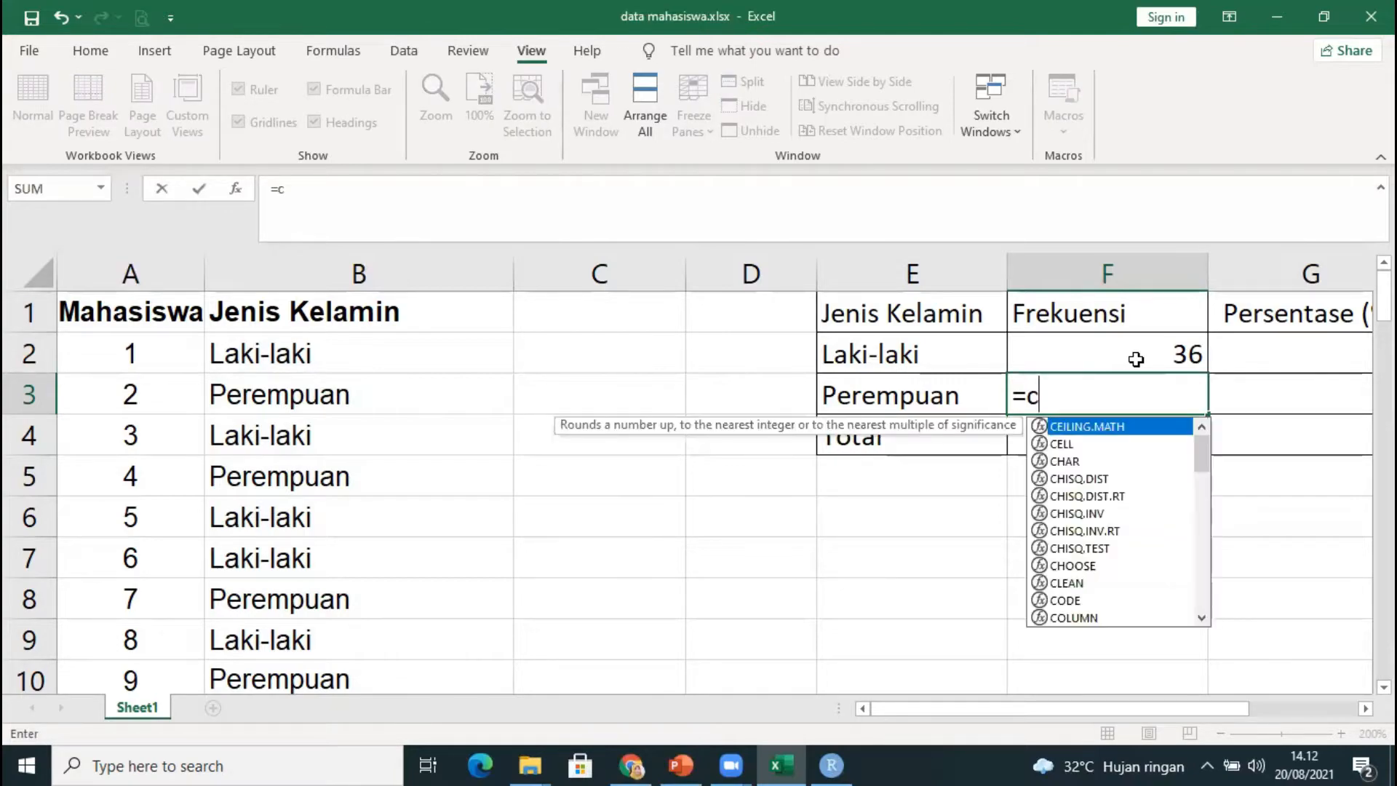
type("ountif")
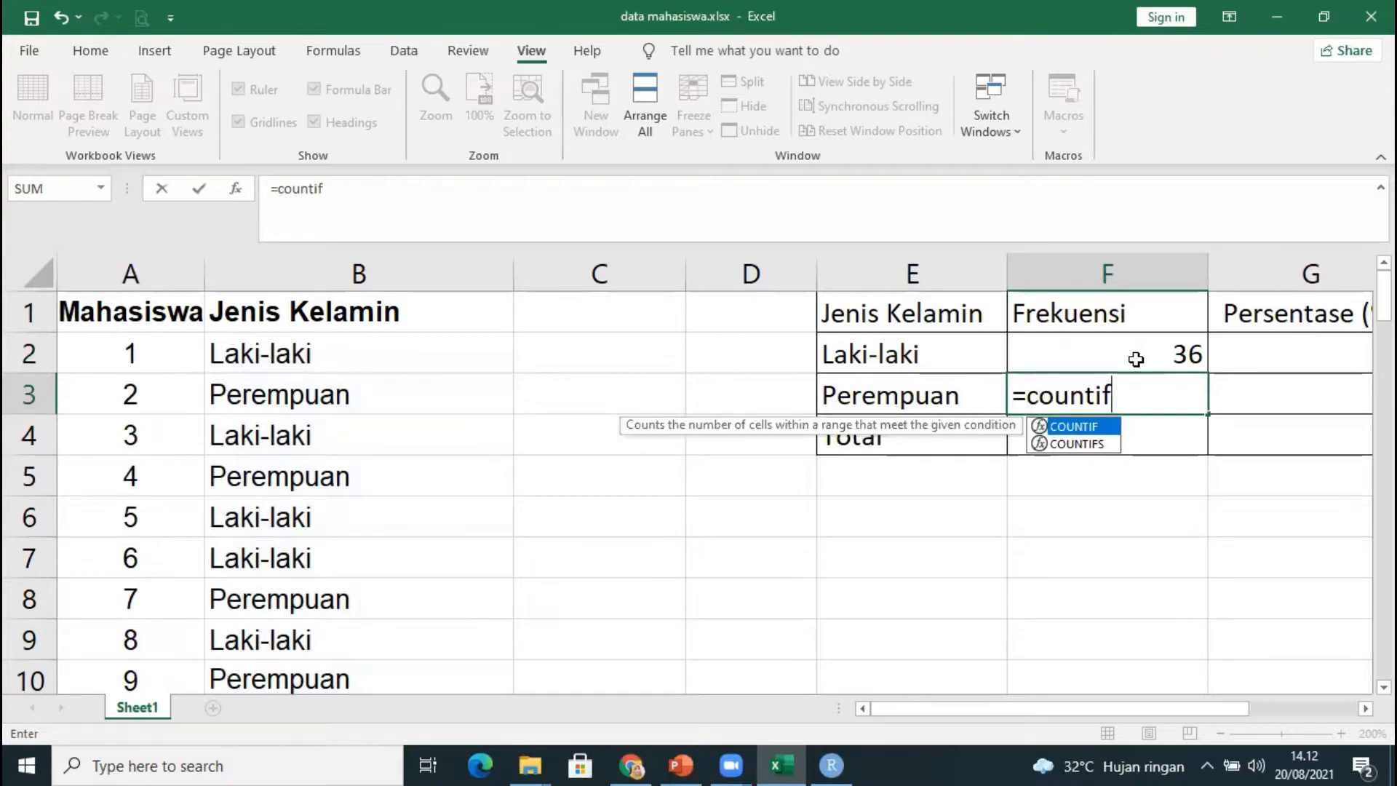
type("(")
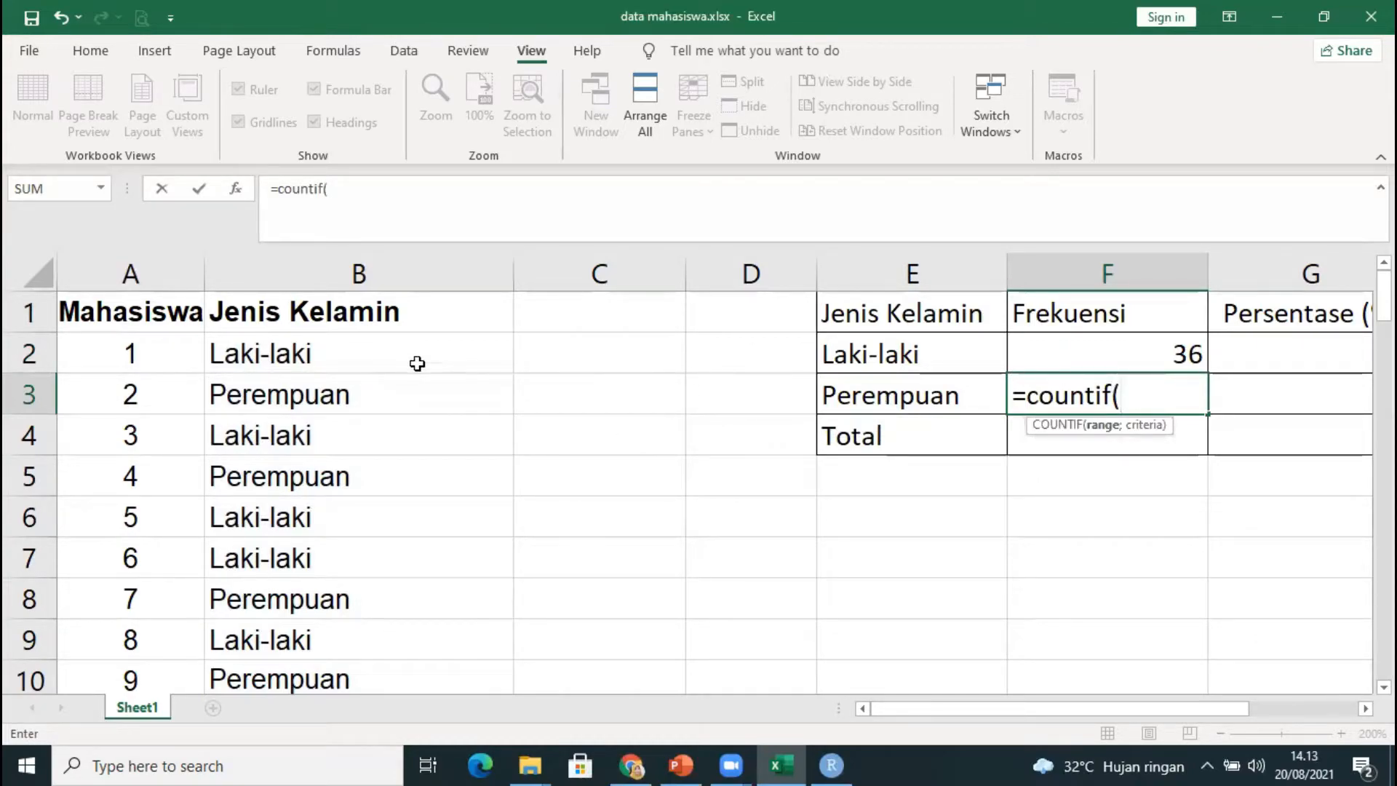
left_click_drag(334, 352, 386, 593)
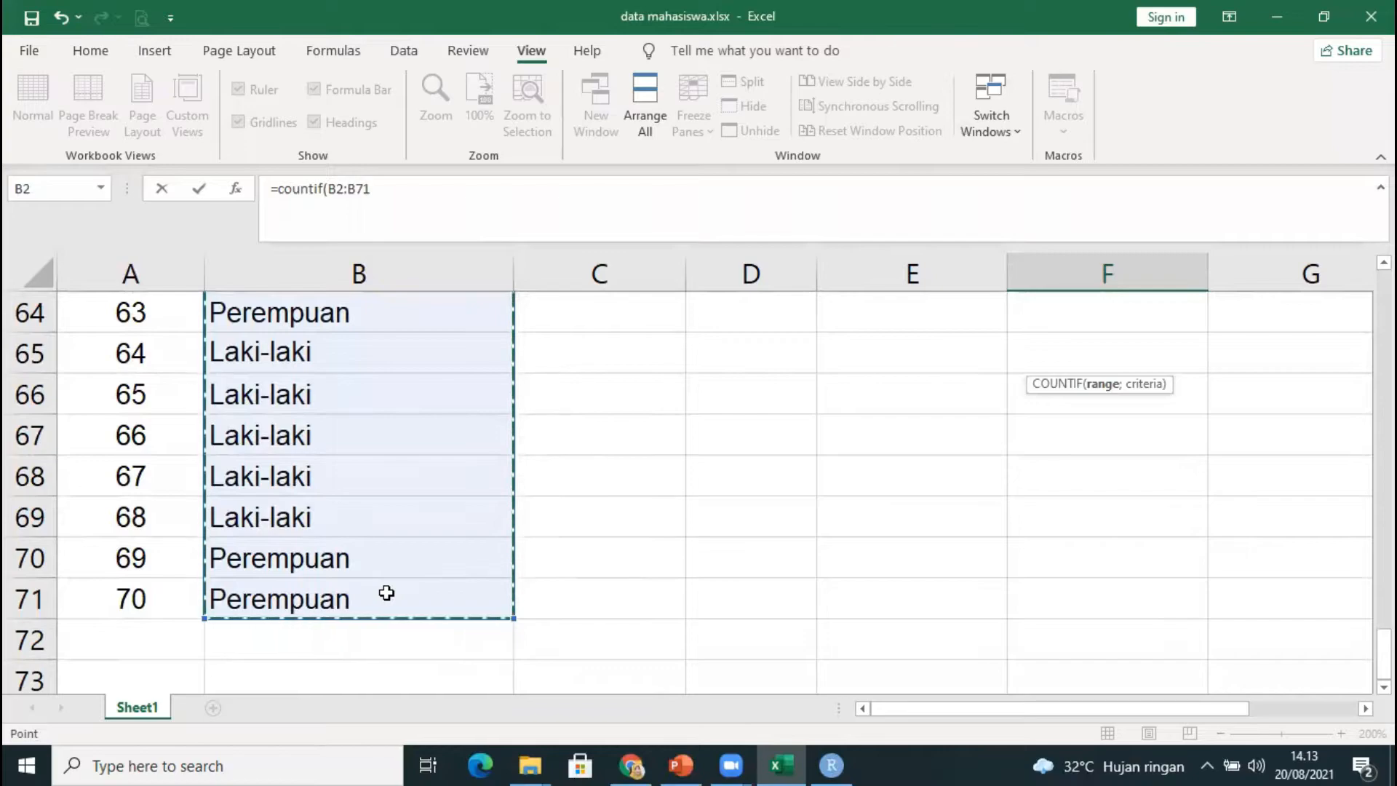
type(")")
scroll(790, 560, "up", 18)
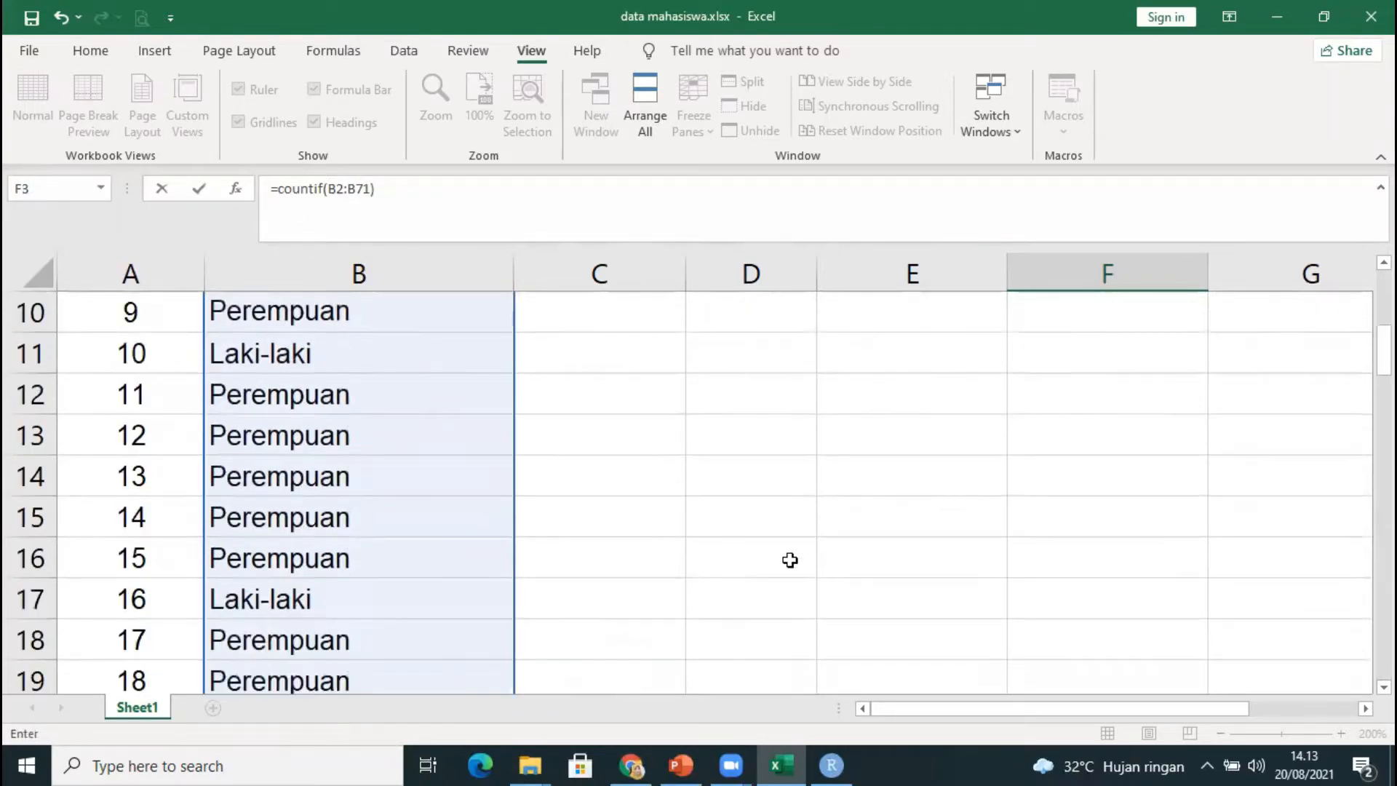
scroll(790, 560, "up", 3)
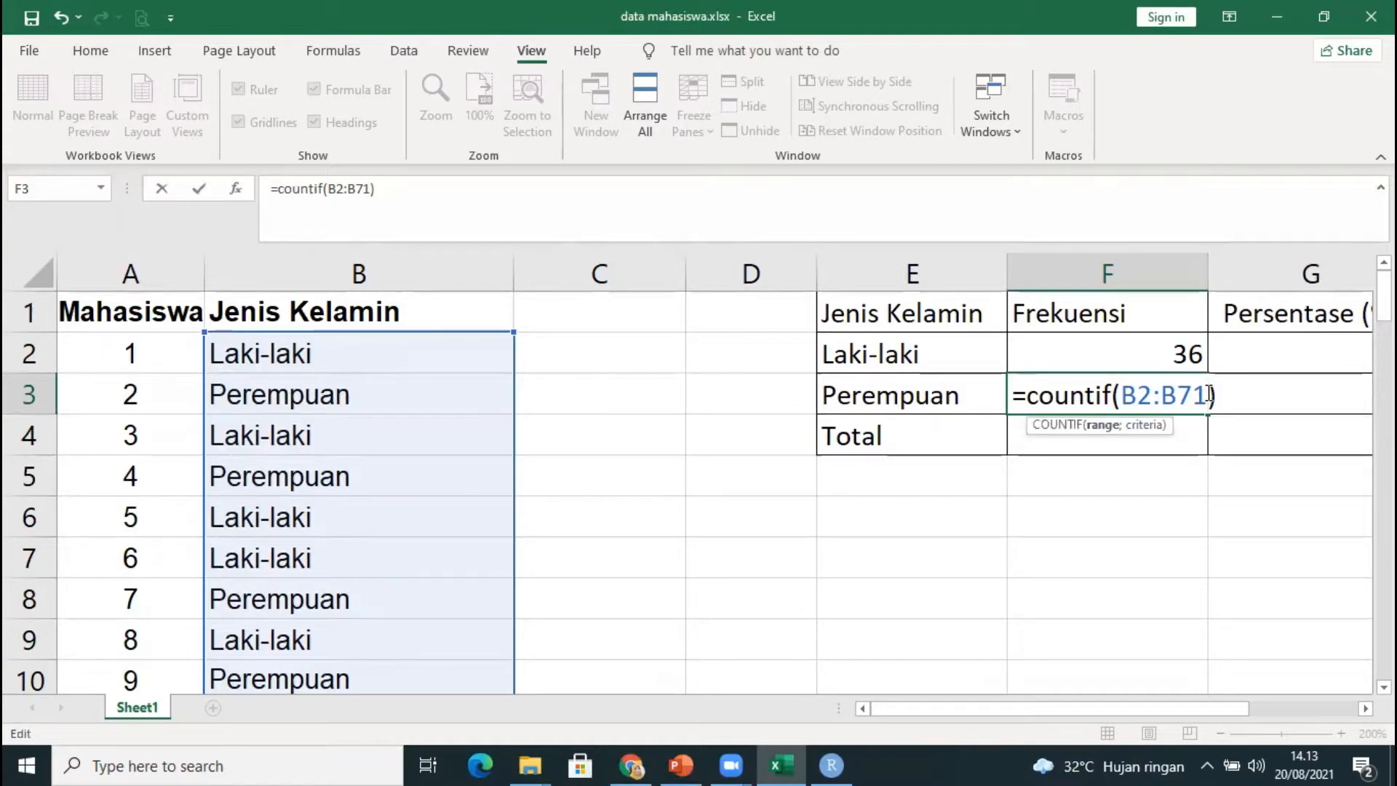
type(";")
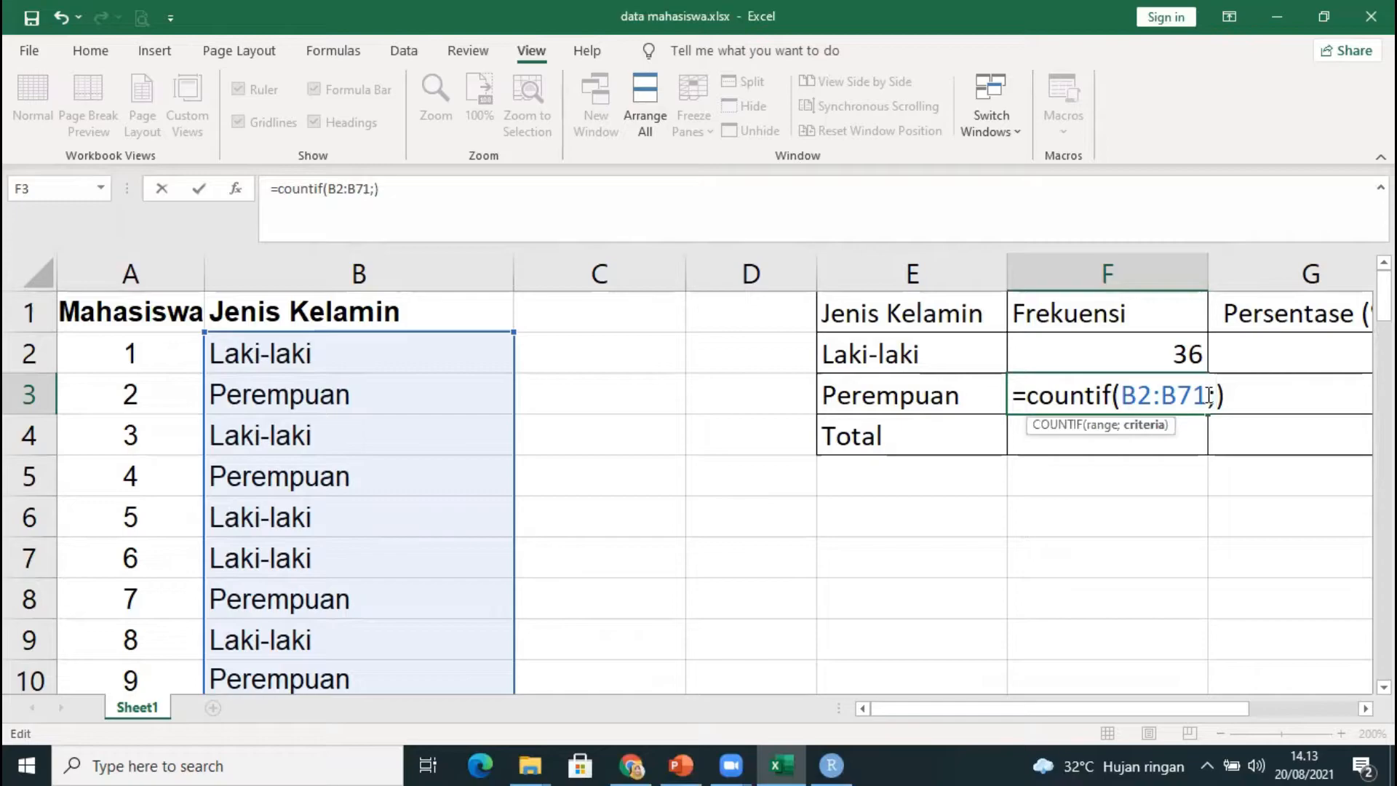
type("\"Perempuan")
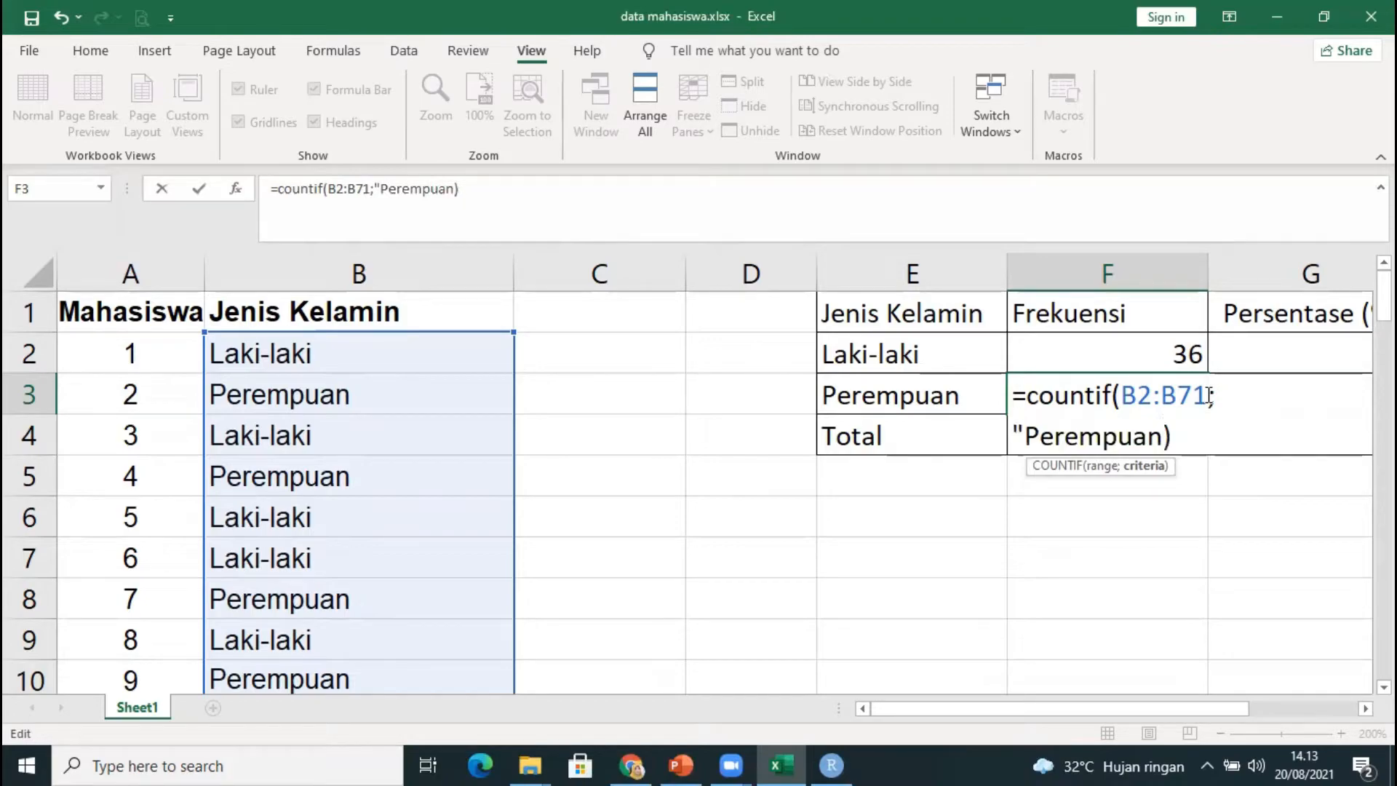
type("\"")
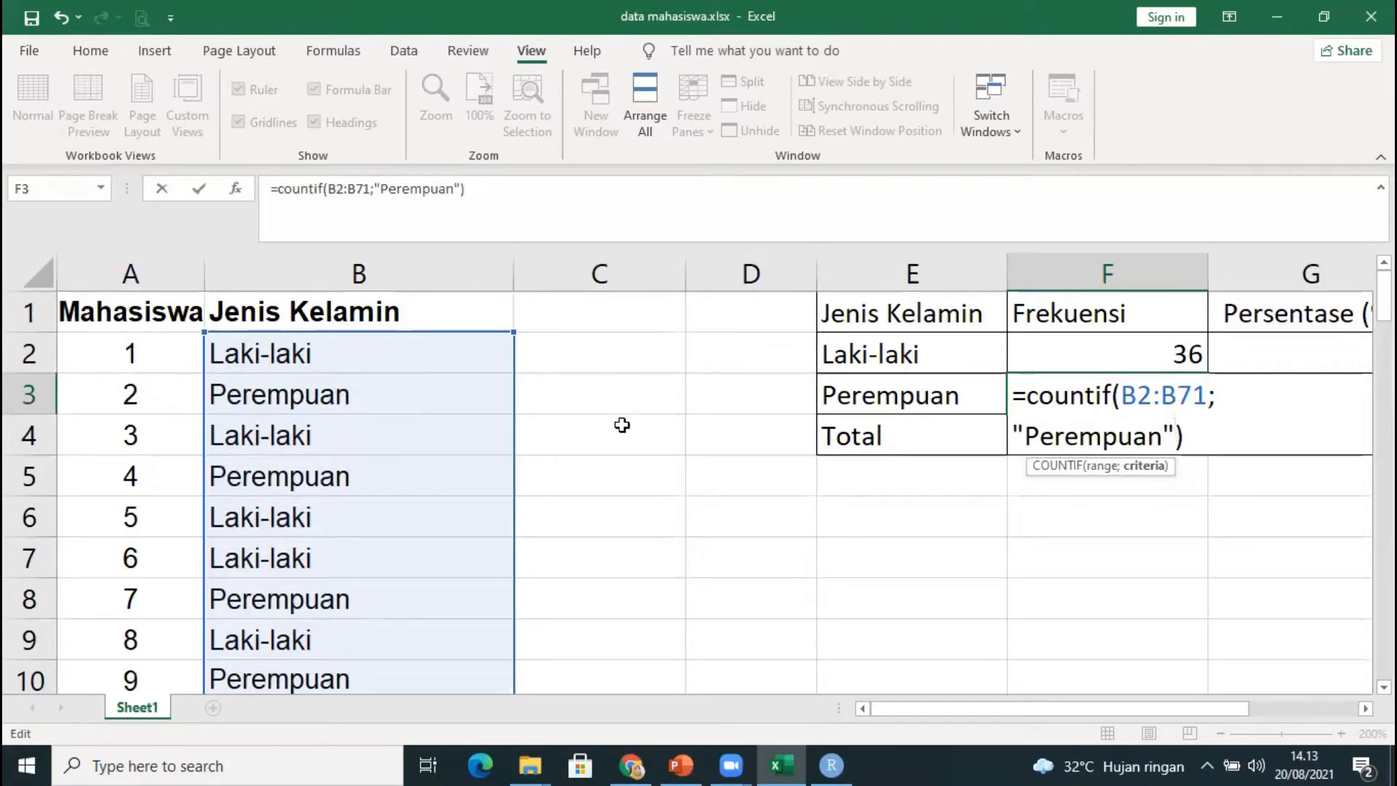
key("Return")
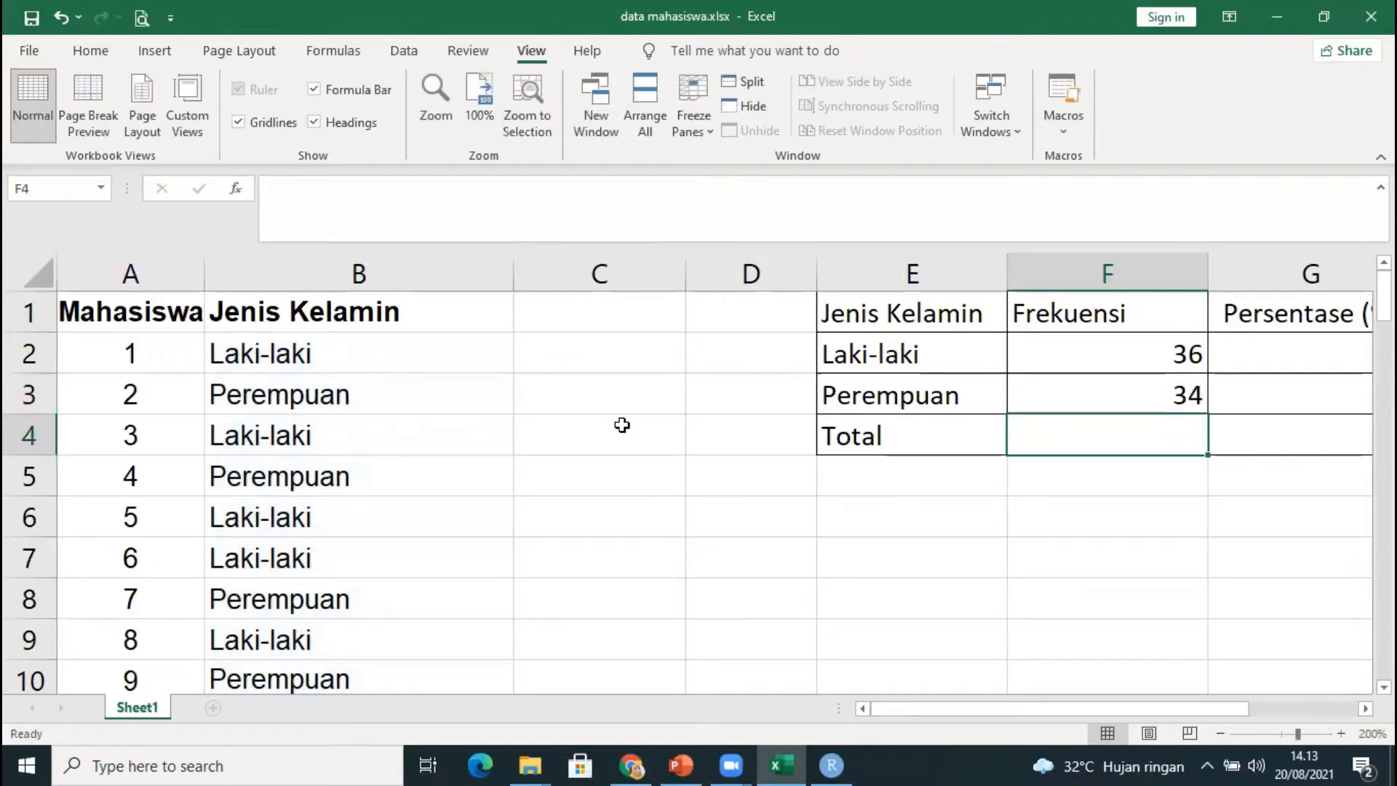
Total the two gender frequencies in F4 with a SUM formula over F2:F3.
type("=su")
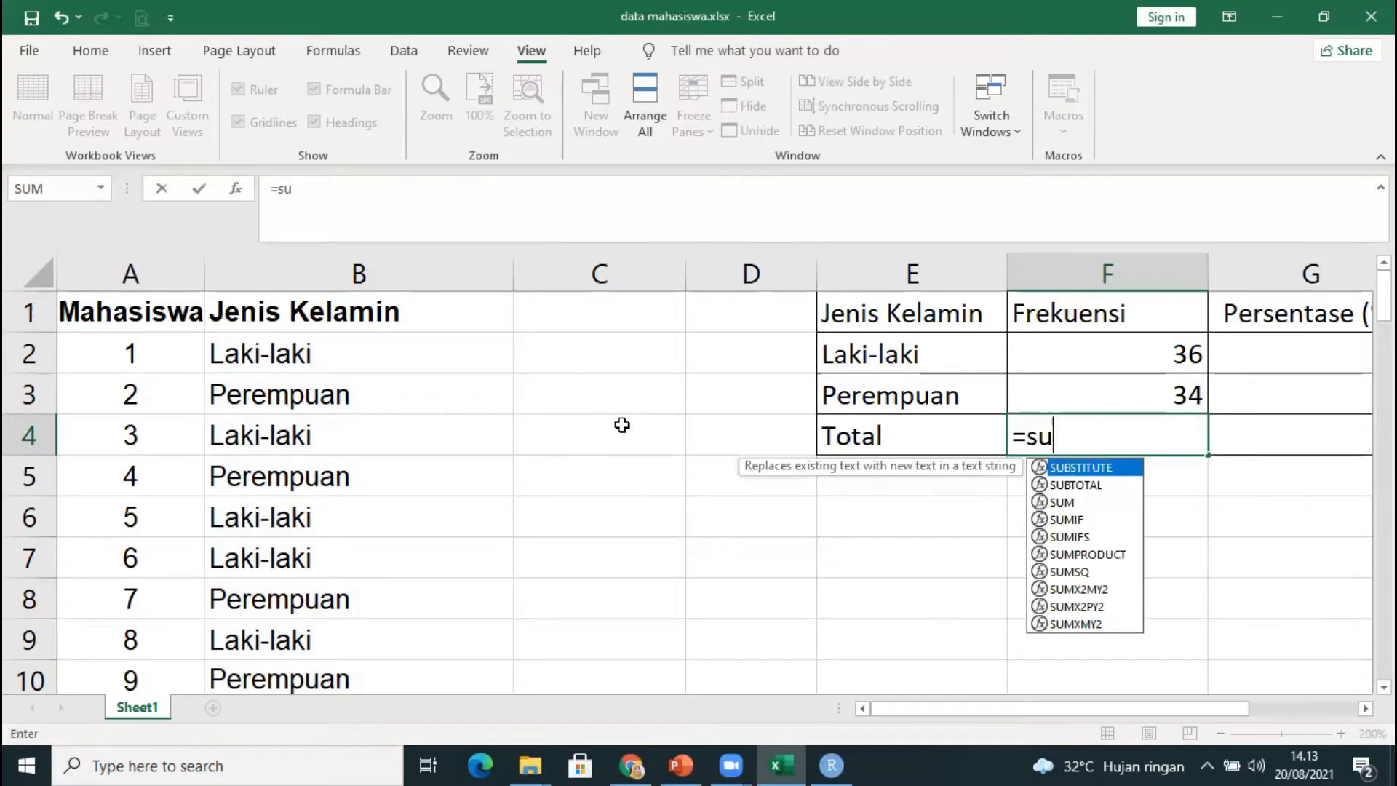
type("m(")
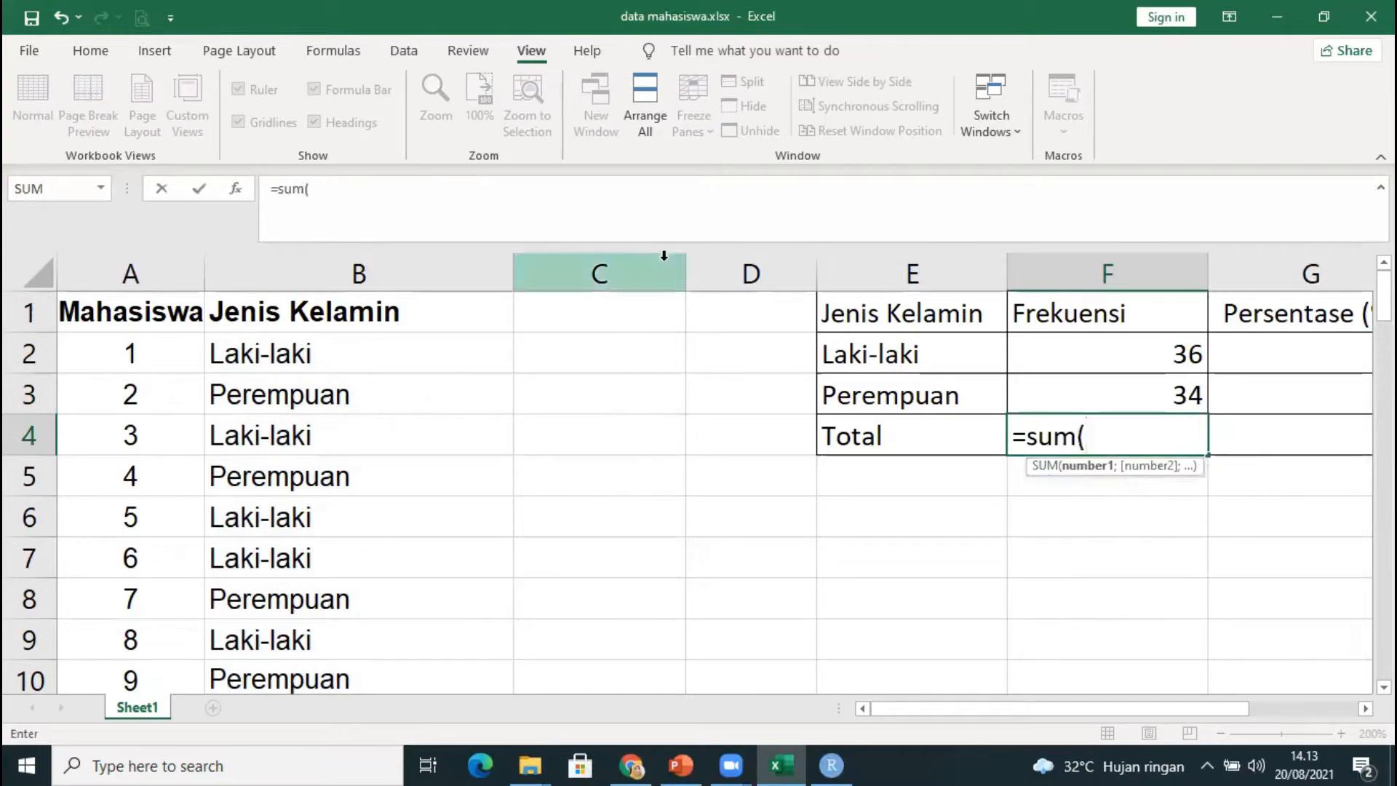
left_click(1057, 344)
left_click_drag(1058, 344, 1066, 395)
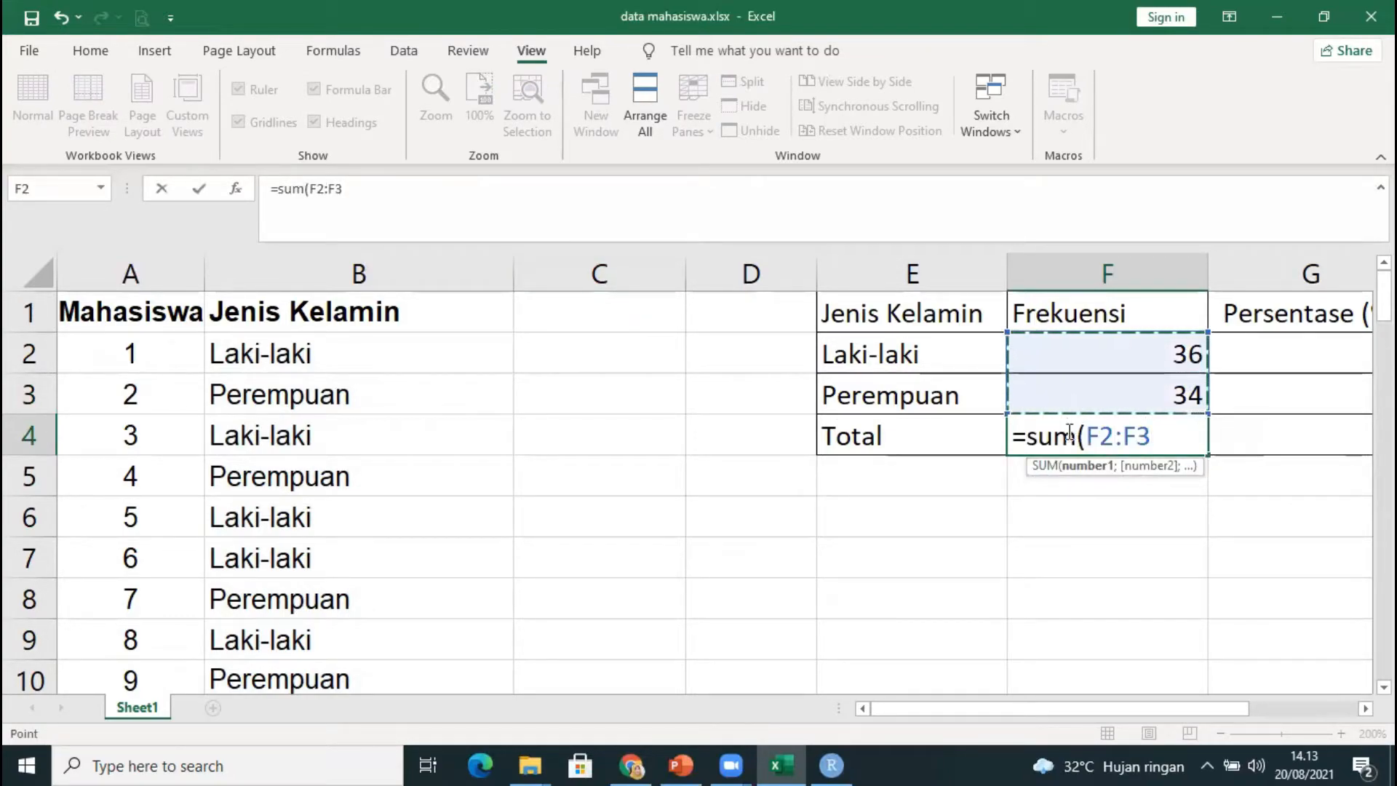
type(")")
key("Return")
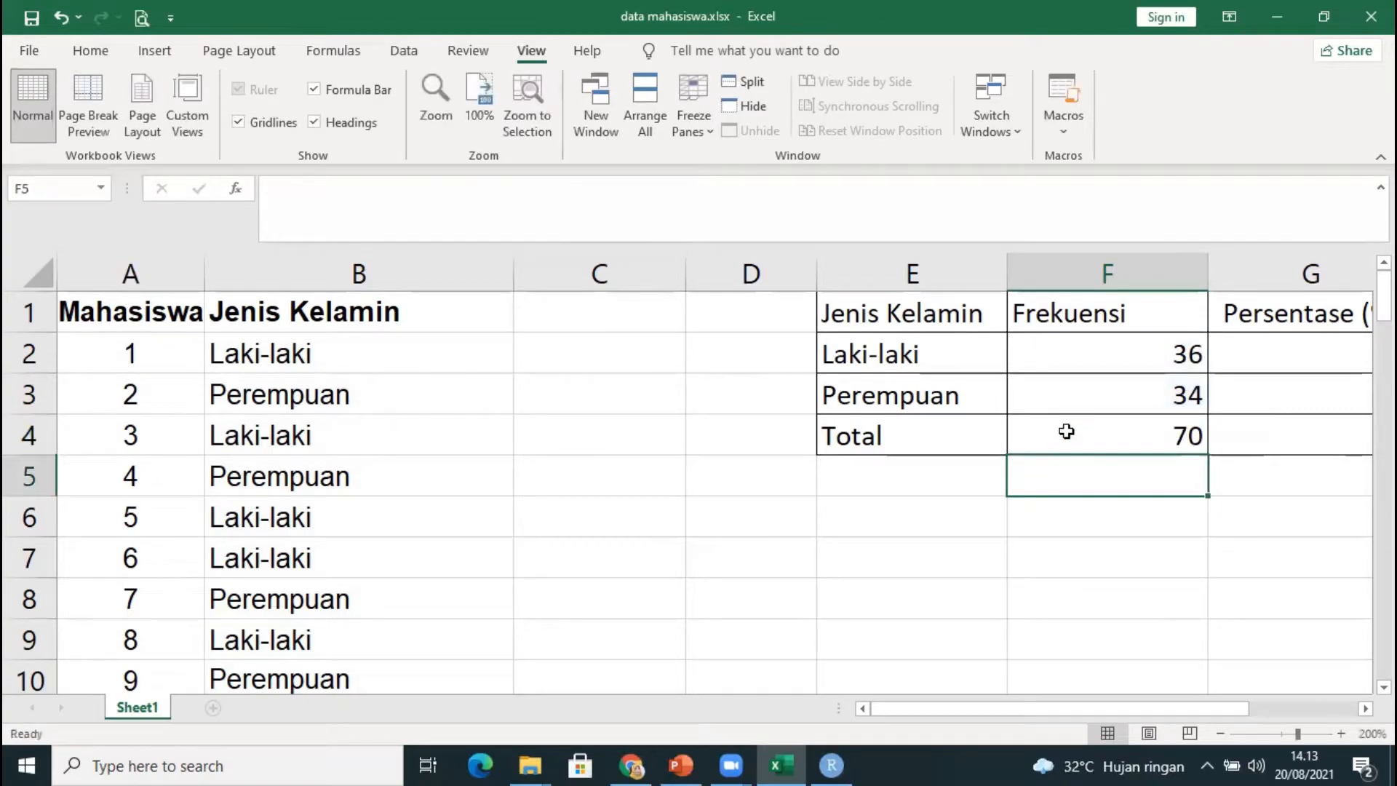
Calculate the male percentage in G2 with the formula =F2/F4*100.
key("Right")
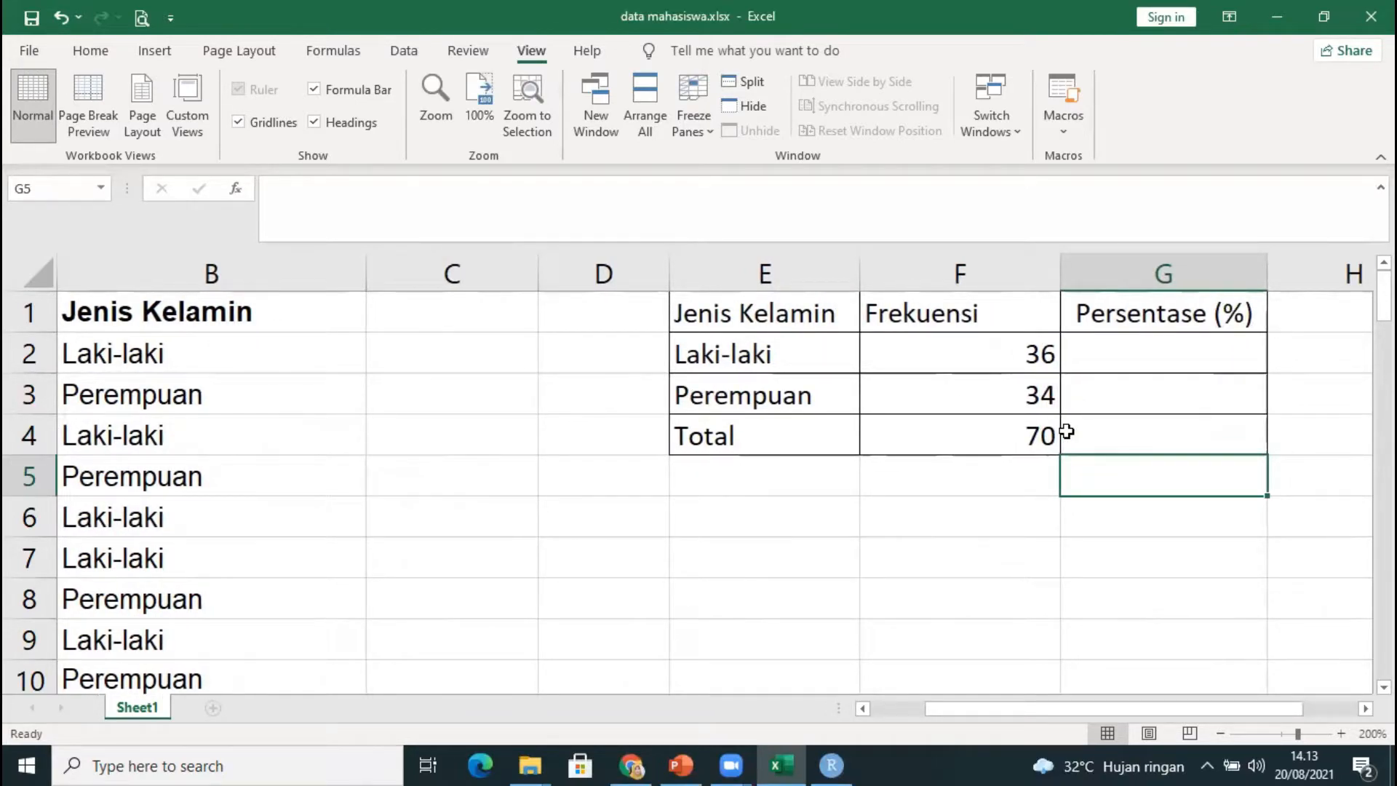
key("Up")
key("Up")
key("Up")
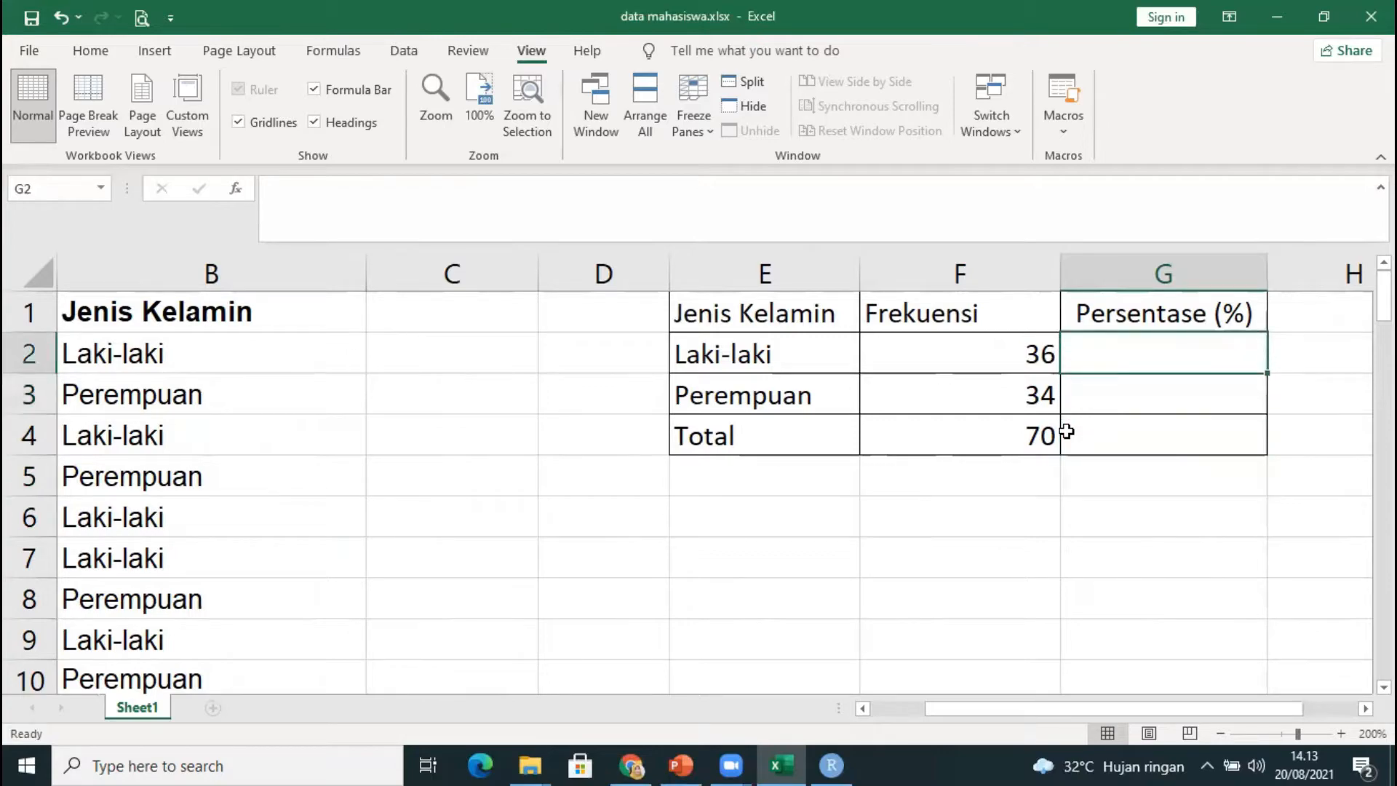
type("=")
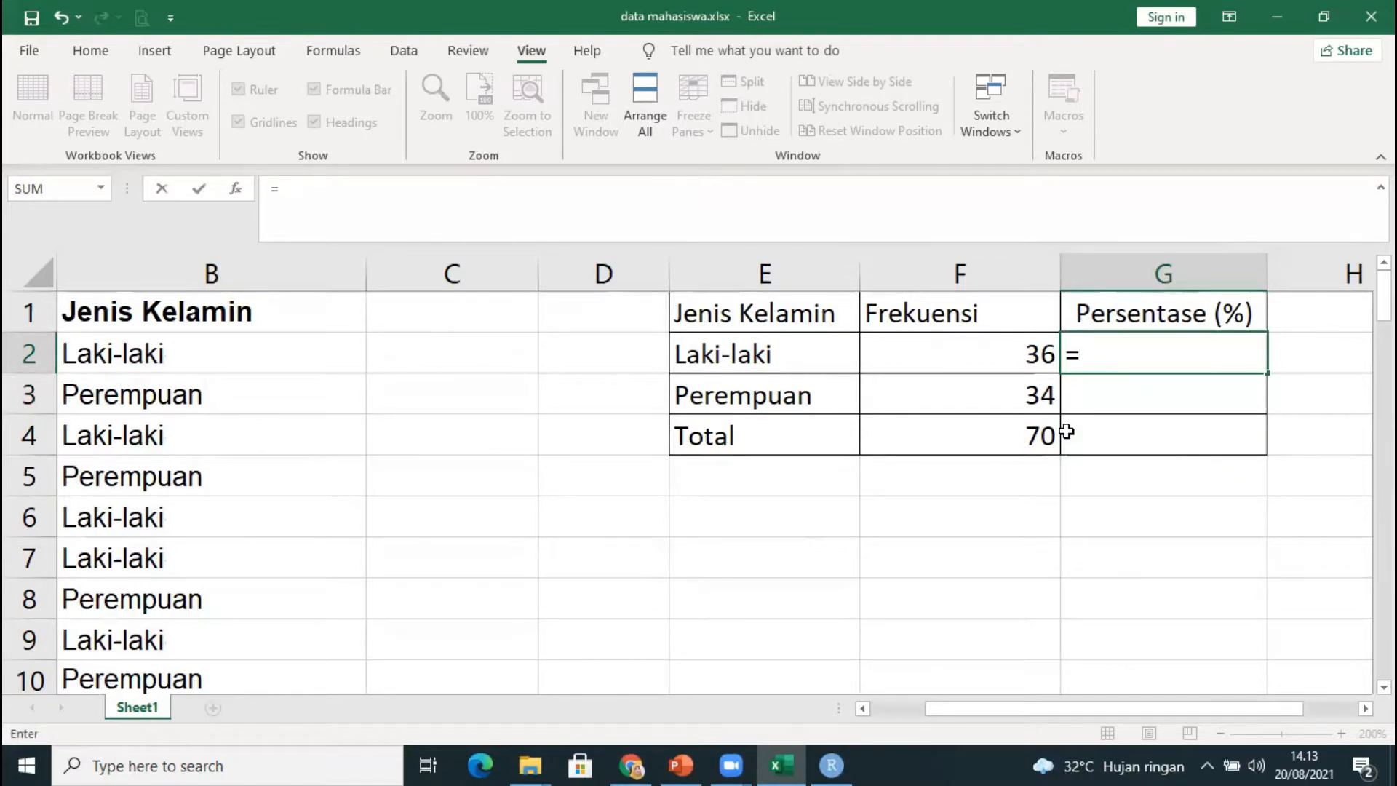
key("Left")
type("/")
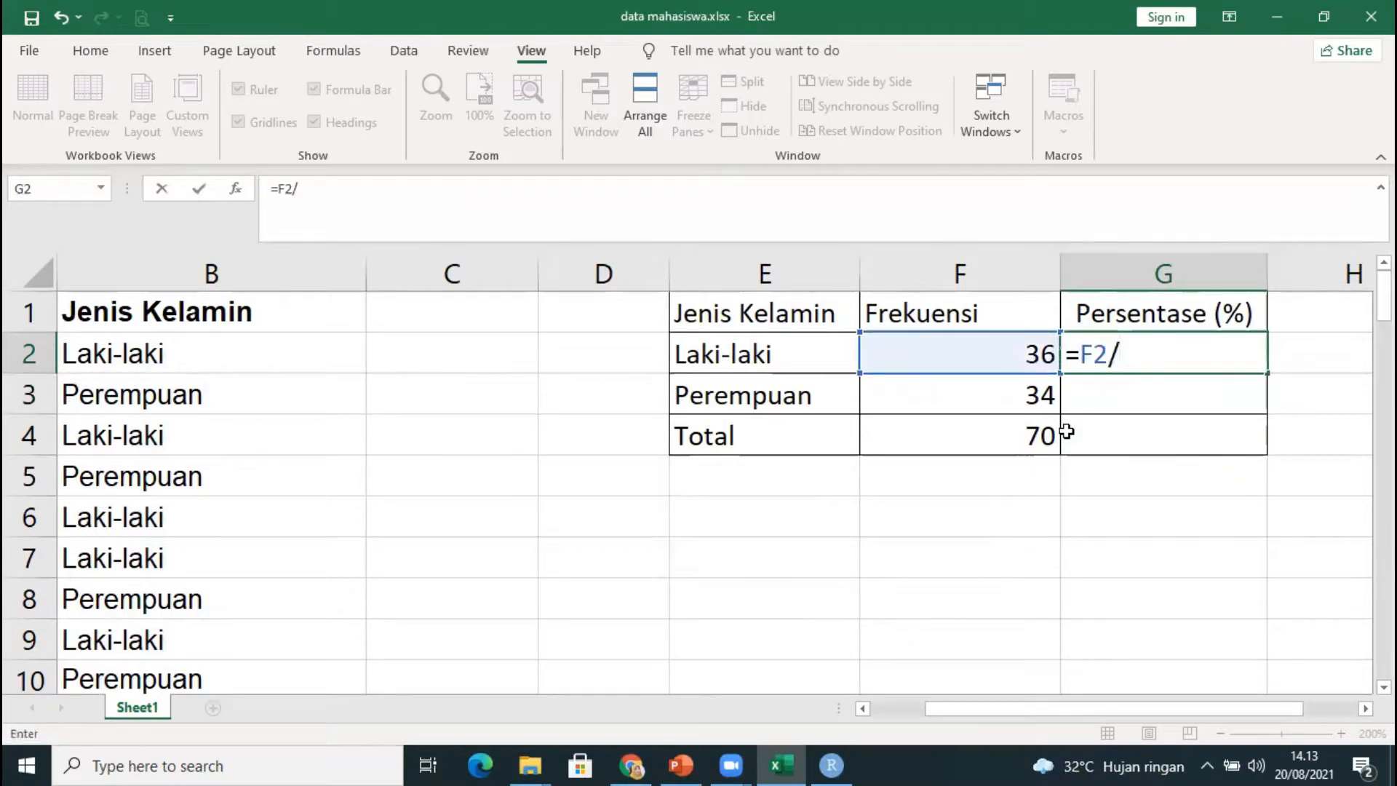
left_click(1033, 435)
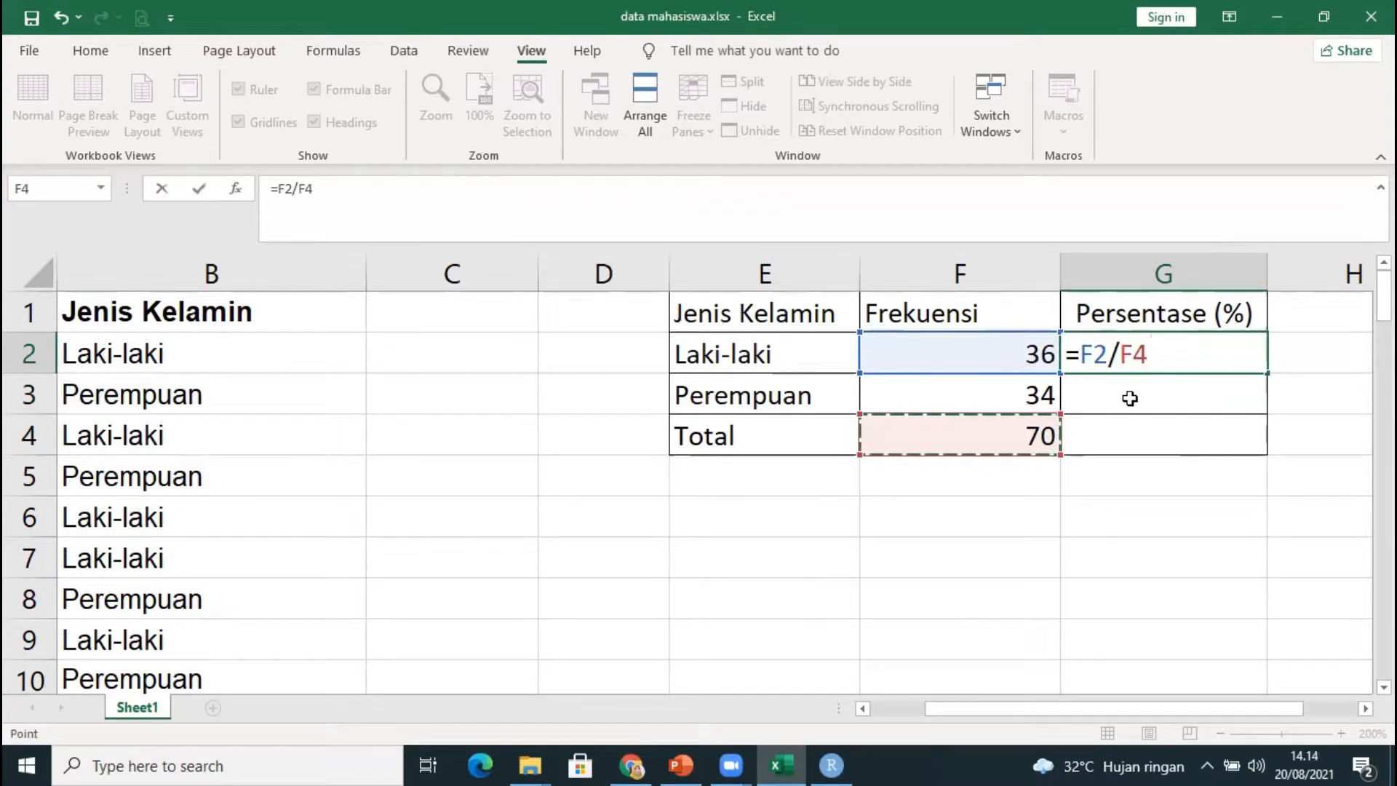
type("*100")
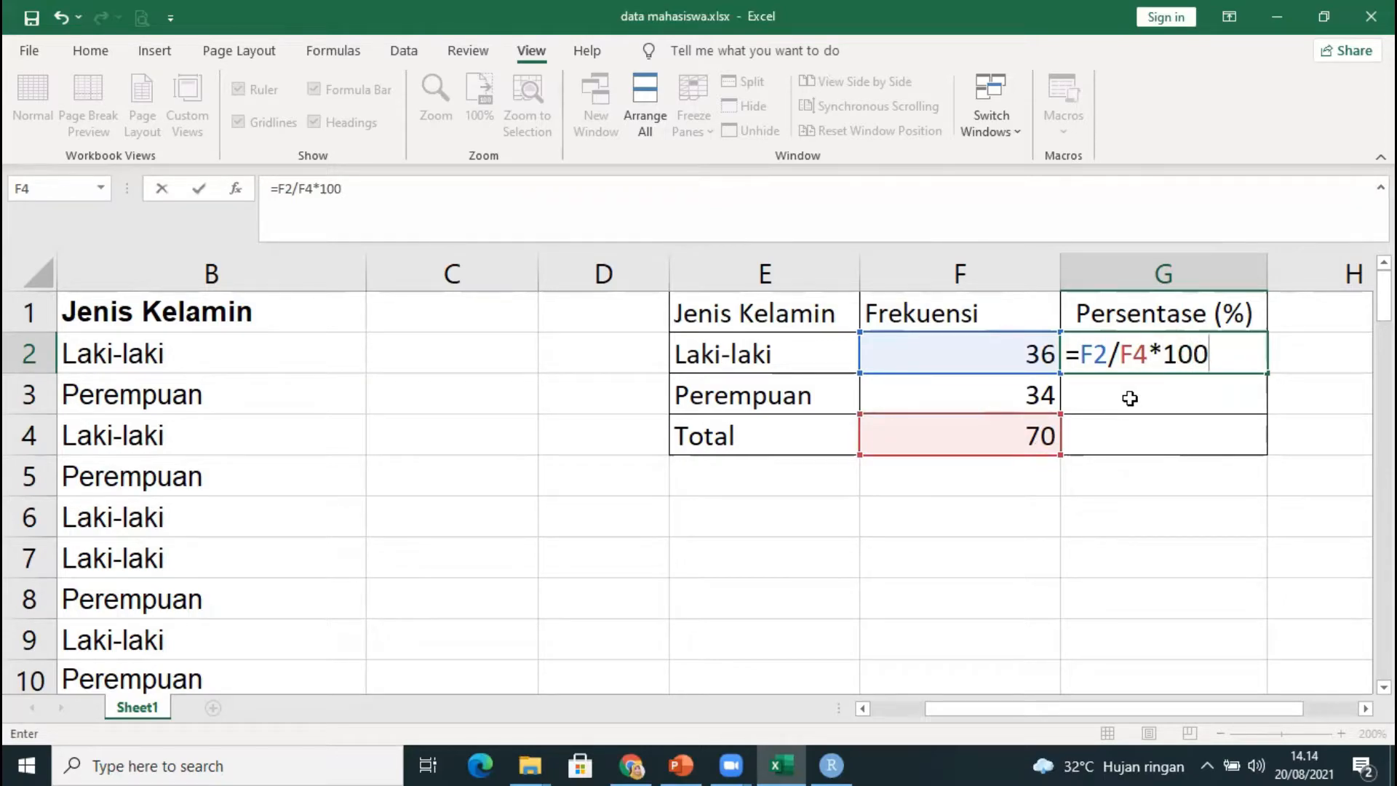
key("Return")
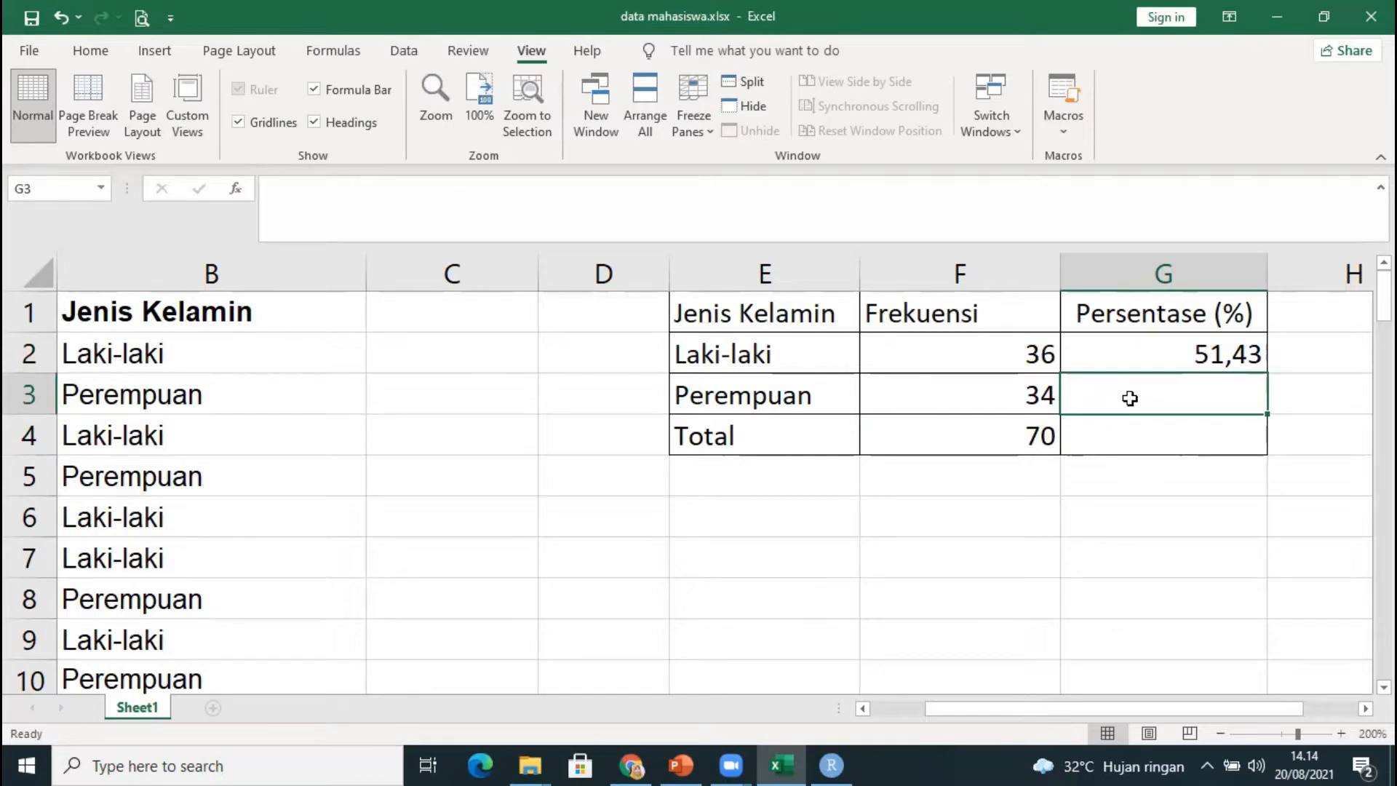
Make the total's reference absolute in the G2 percentage formula so it reads =F2/$F$4*100.
left_click(1199, 354)
left_click(1204, 380)
left_click(1208, 351)
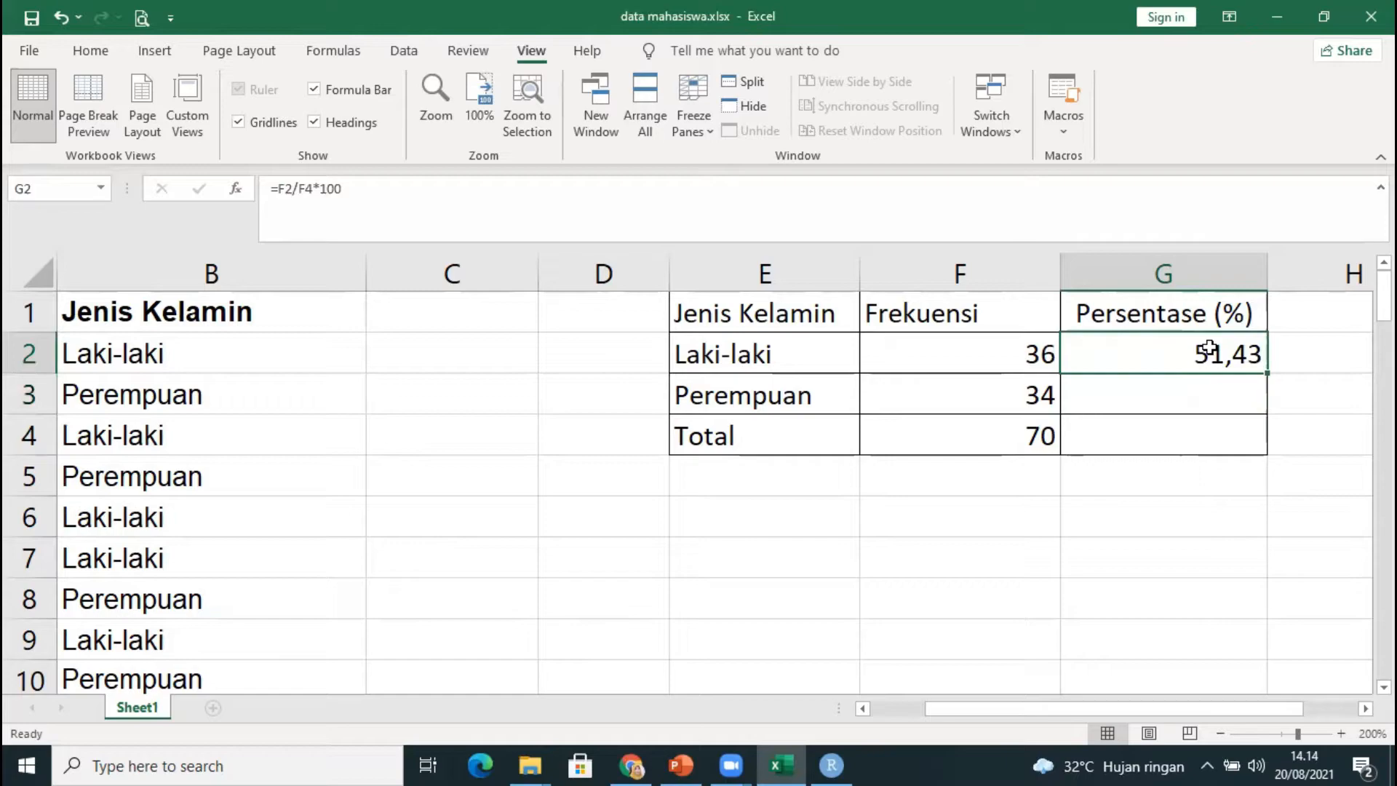
double_click(1207, 351)
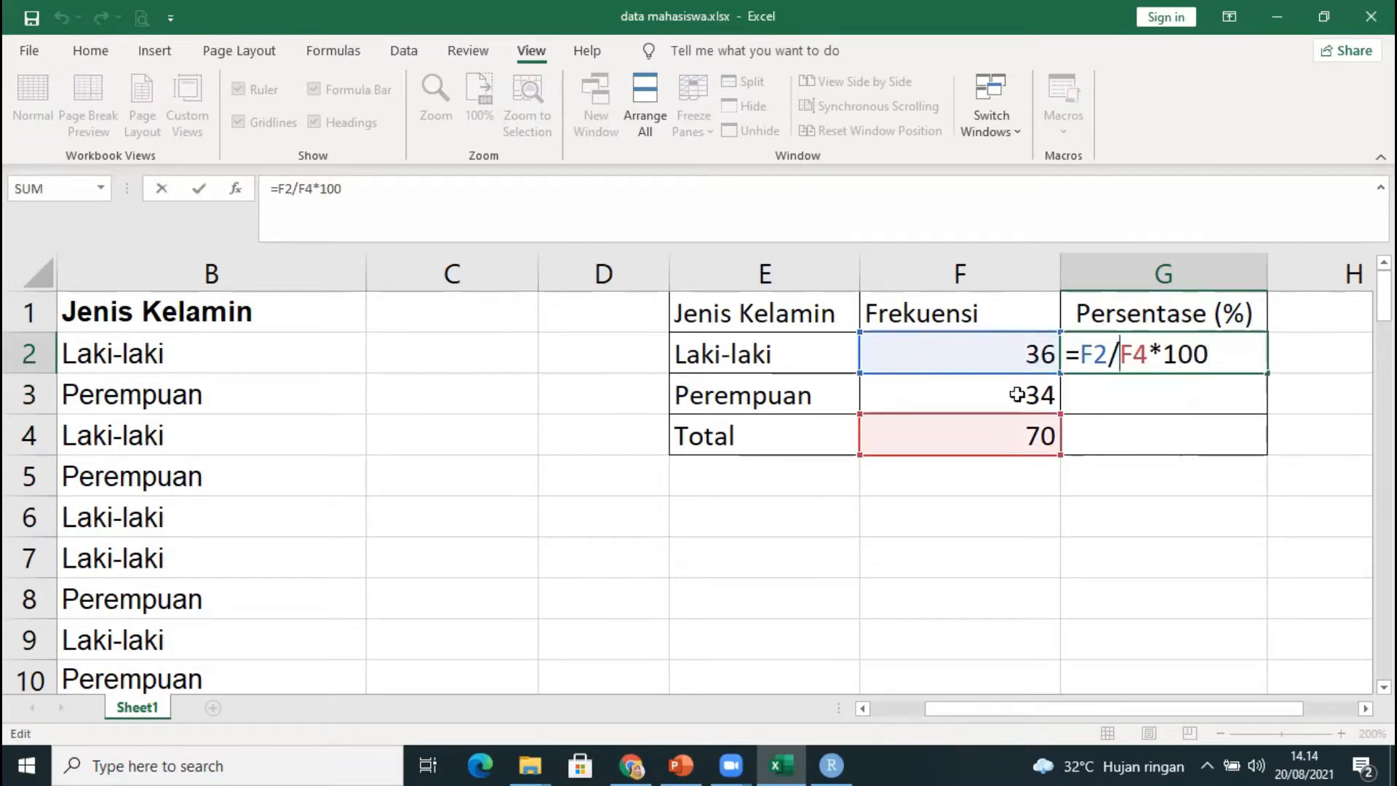
left_click(1120, 357)
type("$")
key("Right")
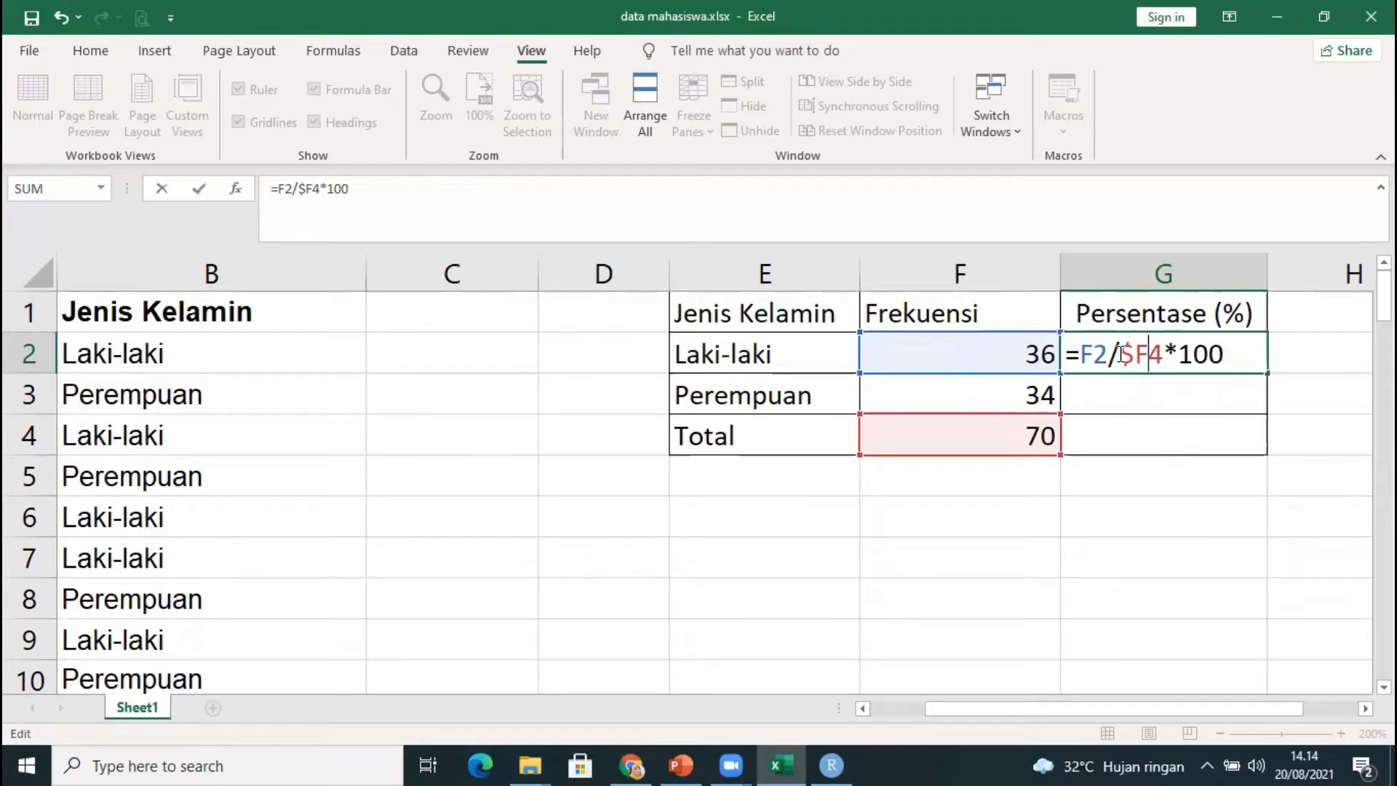
type("$")
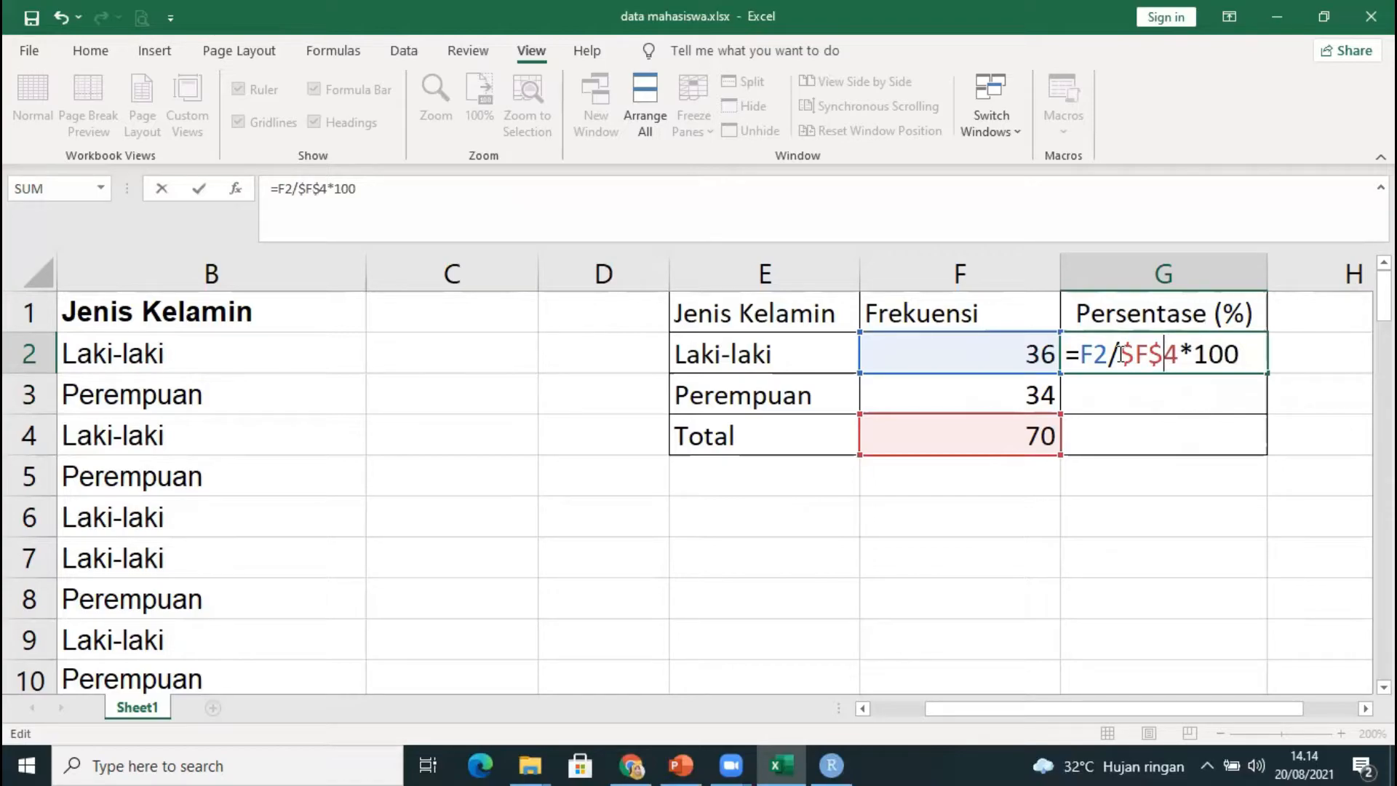
key("ctrl+Return")
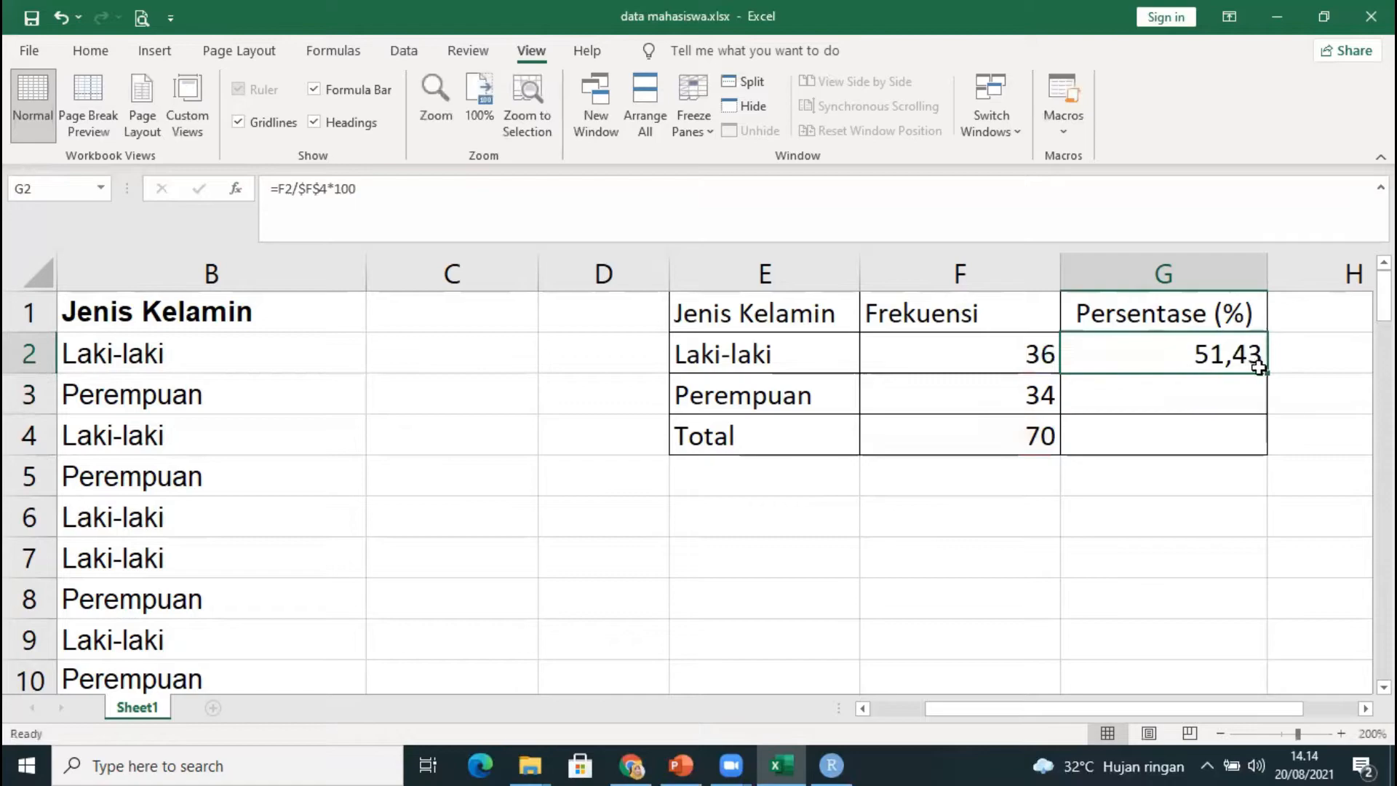
Fill the percentage formula from G2 down to G3 and check the cell references of the copied formula.
left_click_drag(1267, 373, 1260, 419)
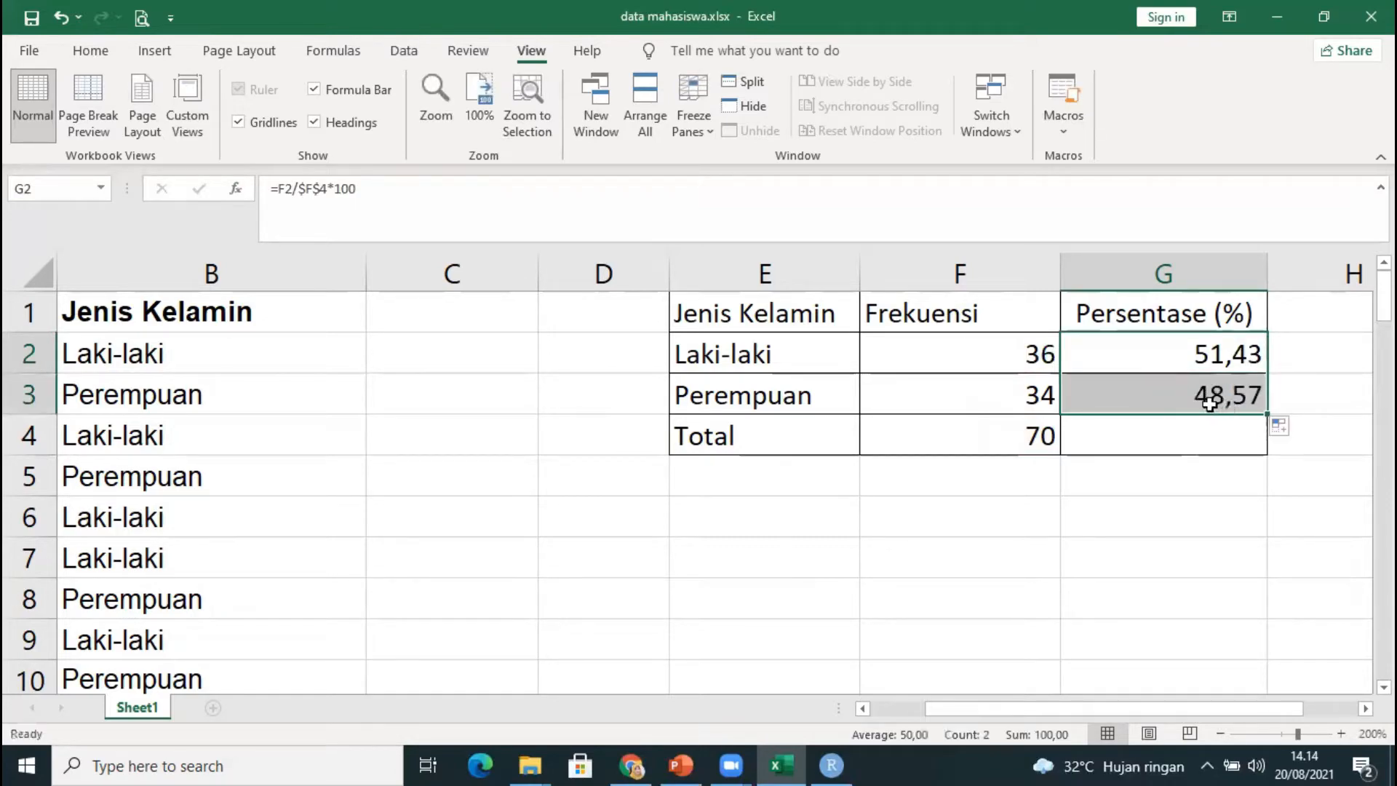
left_click(1200, 396)
left_click(344, 188)
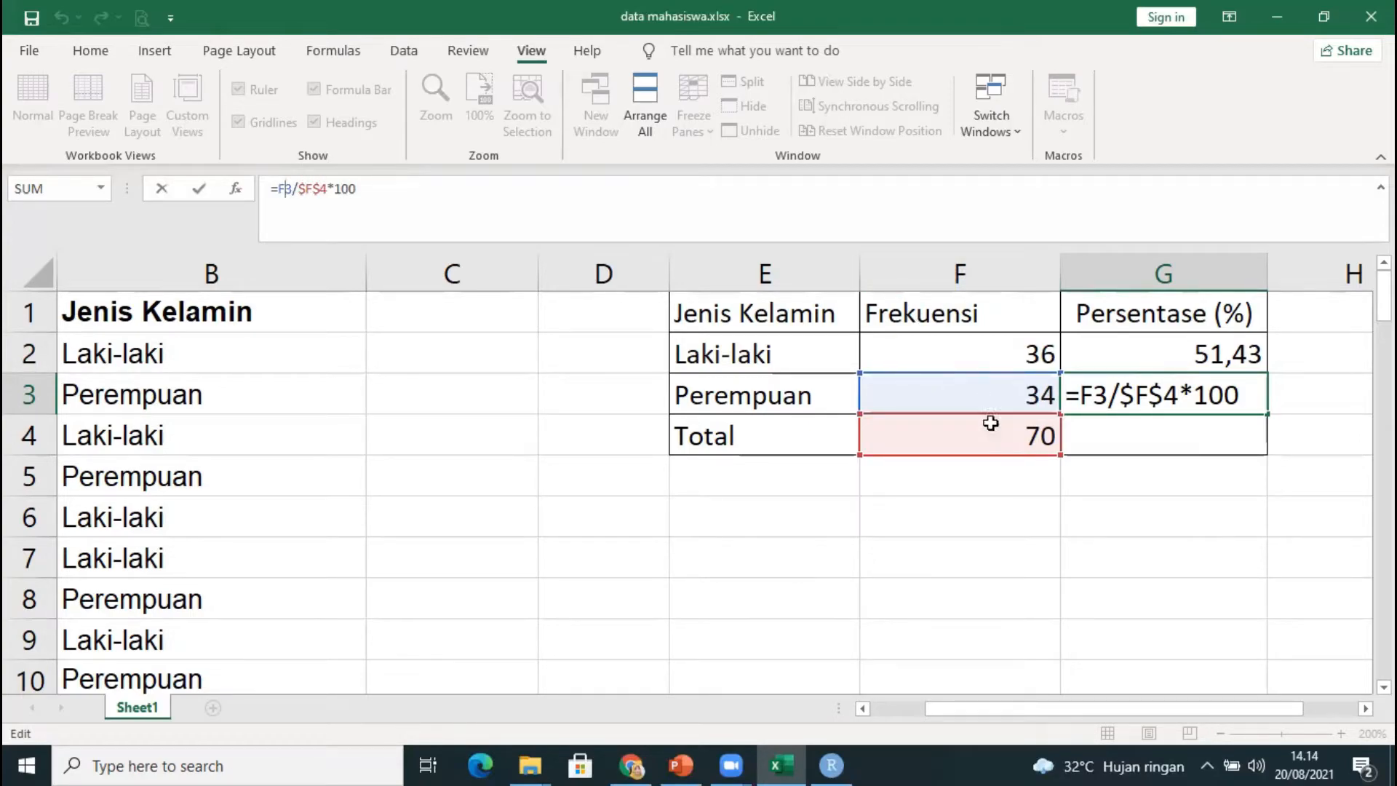
key("Return")
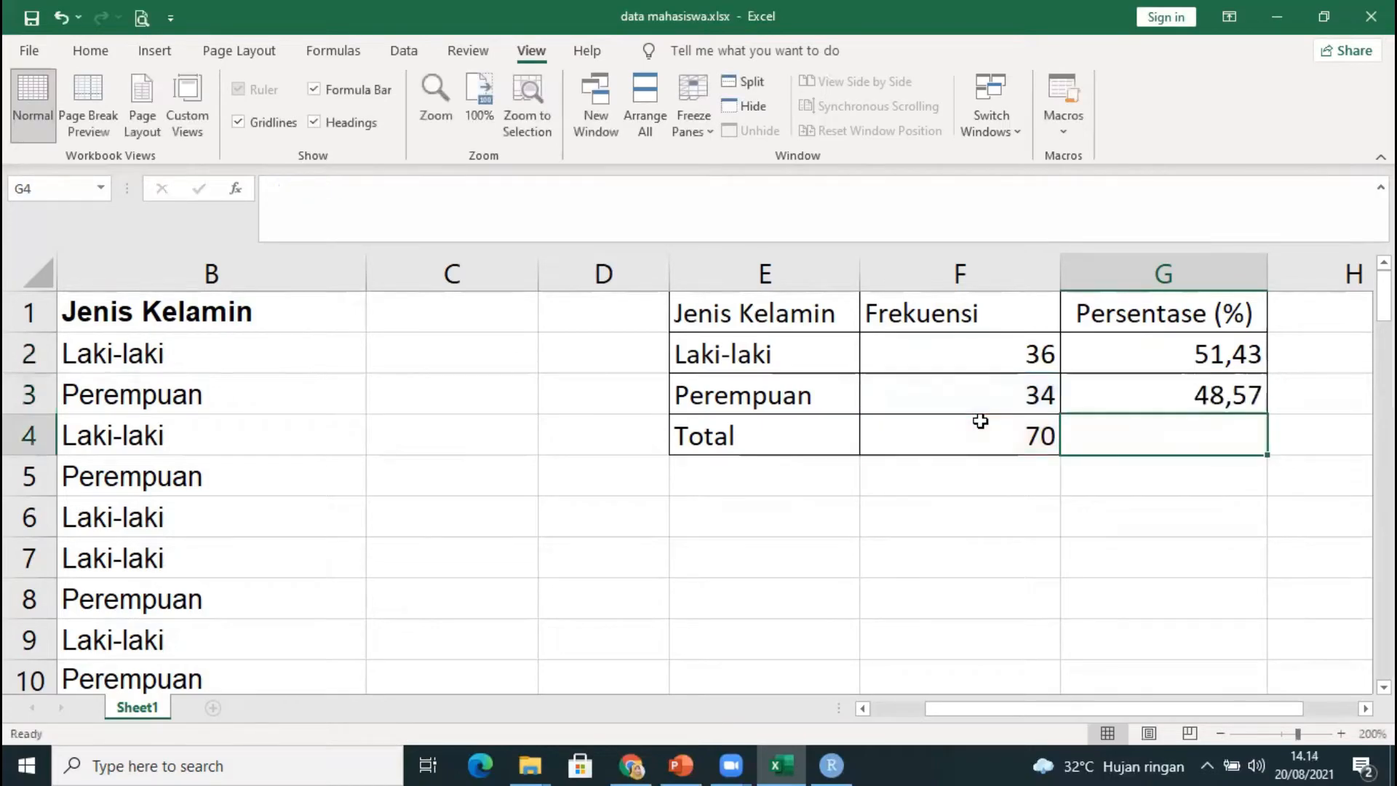
left_click(1155, 393)
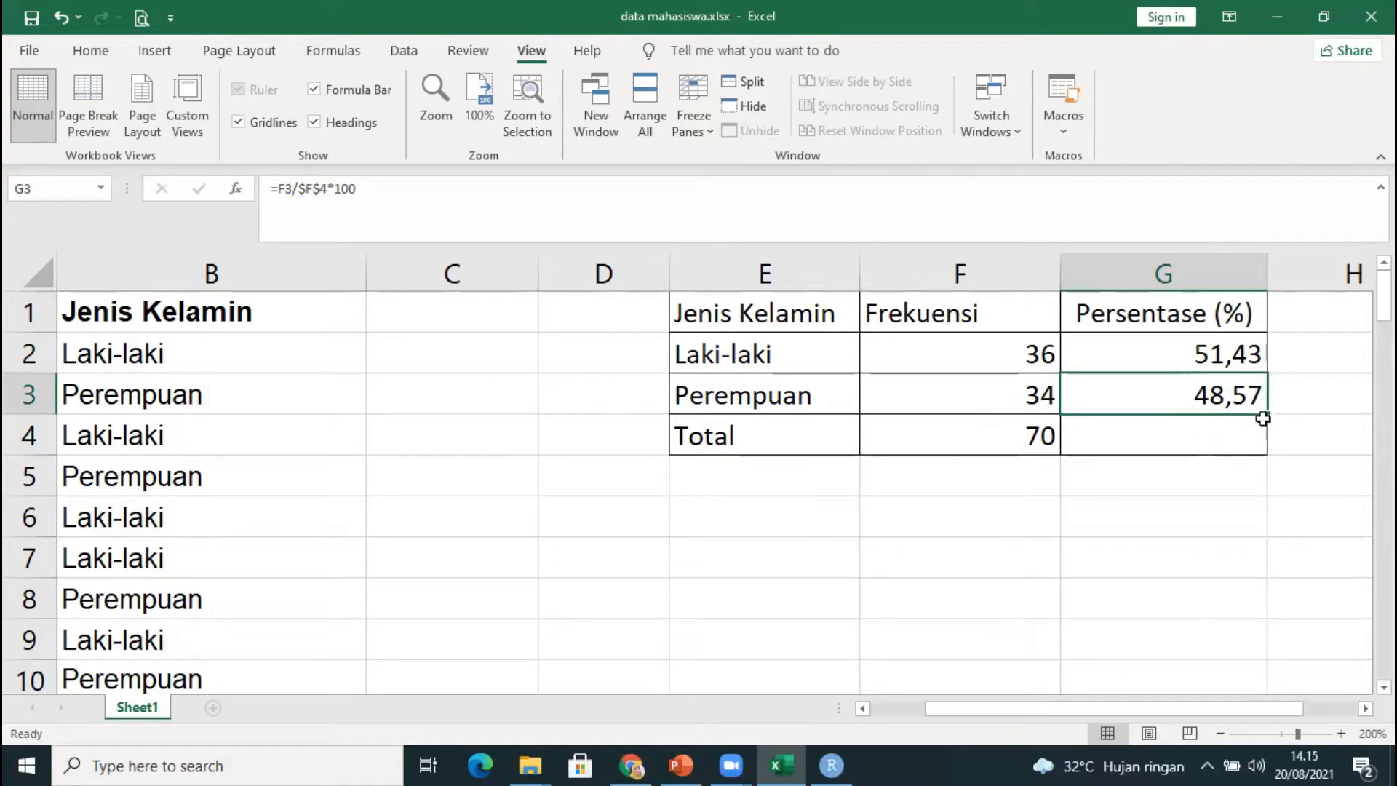
Fill the percentage formula from G3 down to the Total row in G4 and check the formulas of the Persentase (%) column.
left_click_drag(1267, 414, 1266, 457)
left_click(1223, 439)
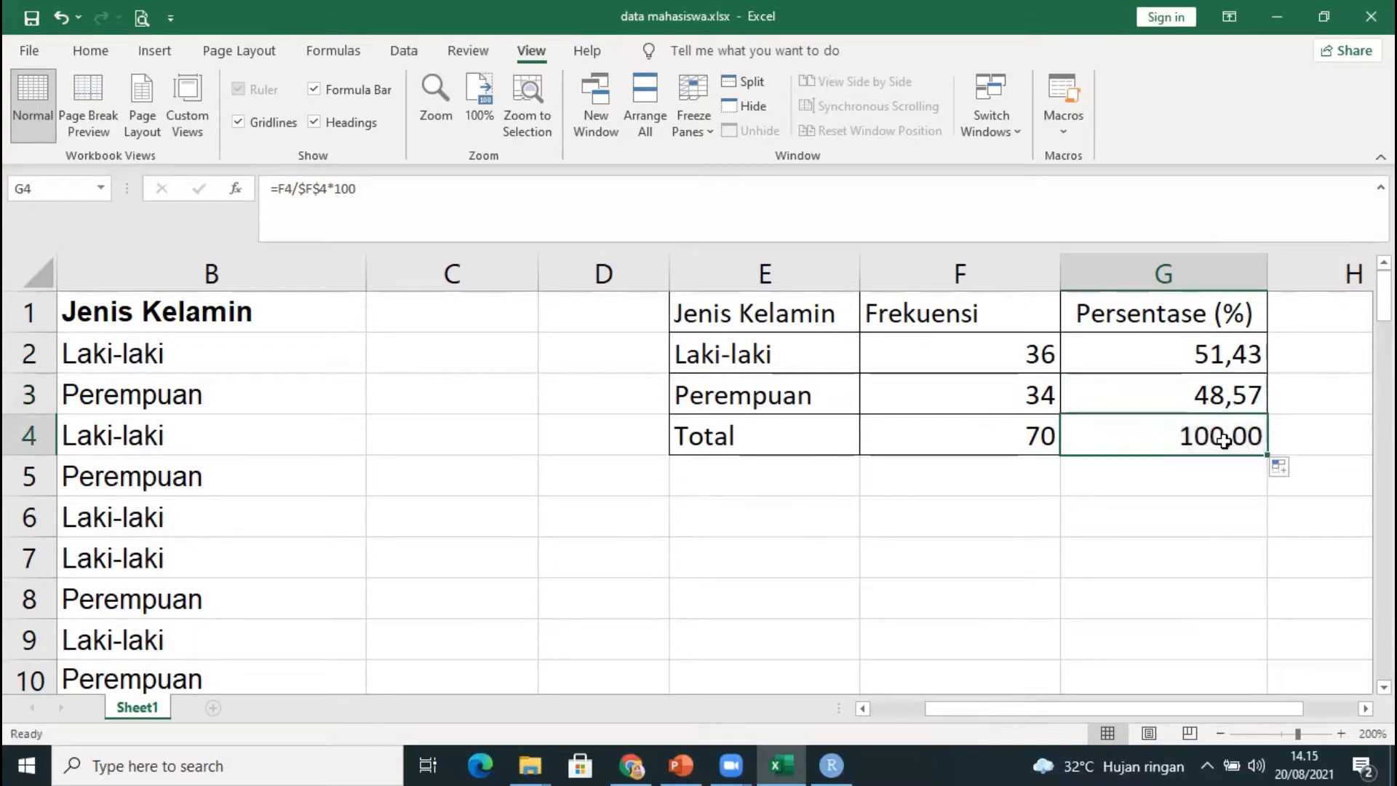
left_click(1193, 472)
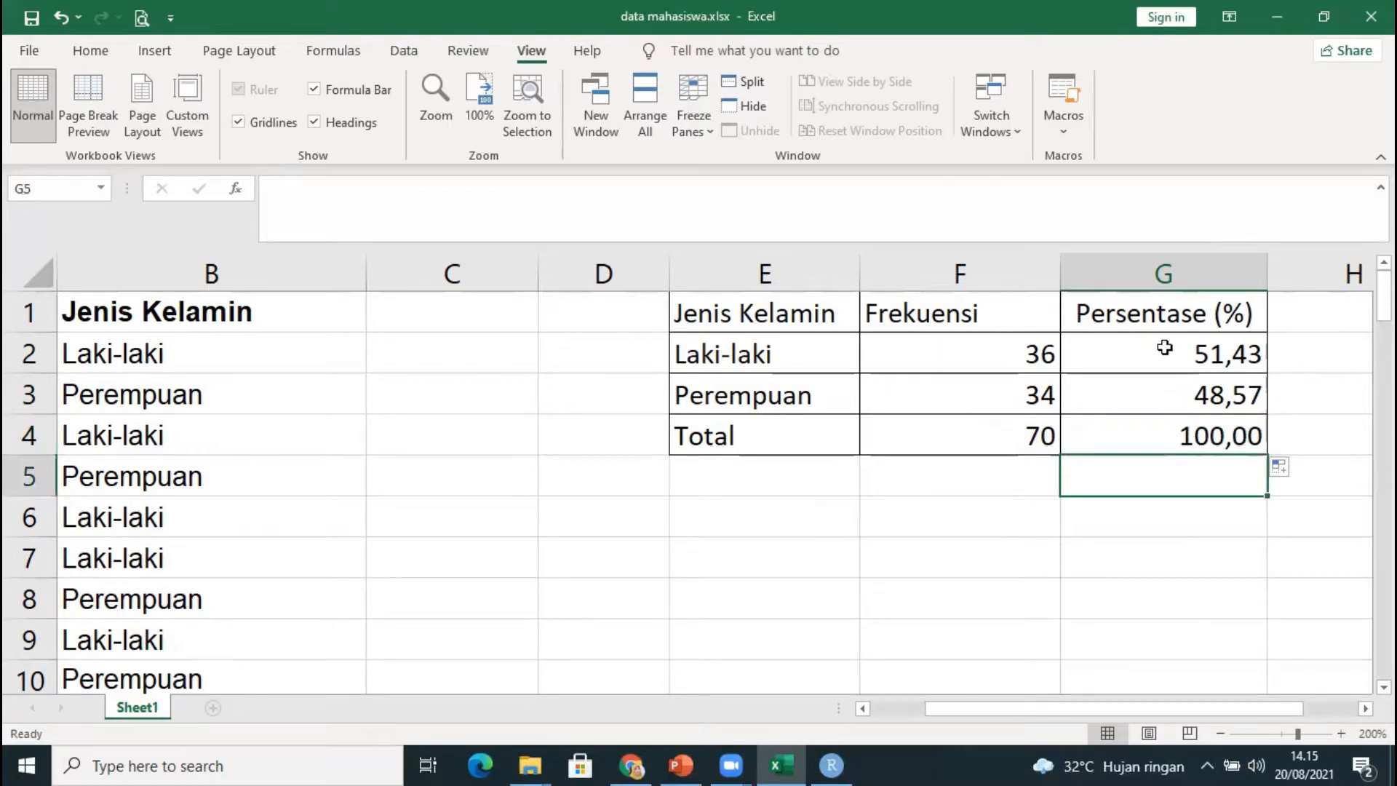
left_click(1002, 355)
left_click(1108, 352)
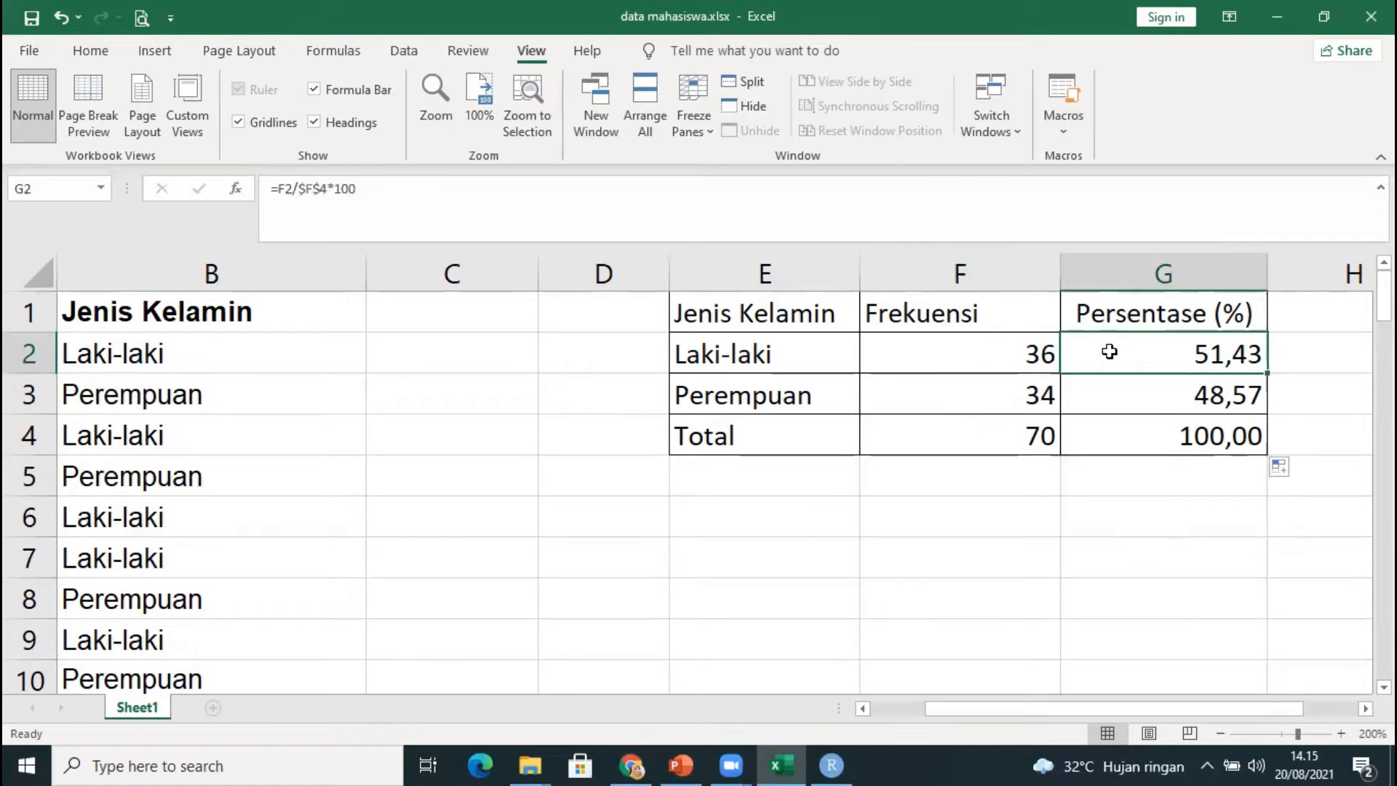
left_click(1128, 398)
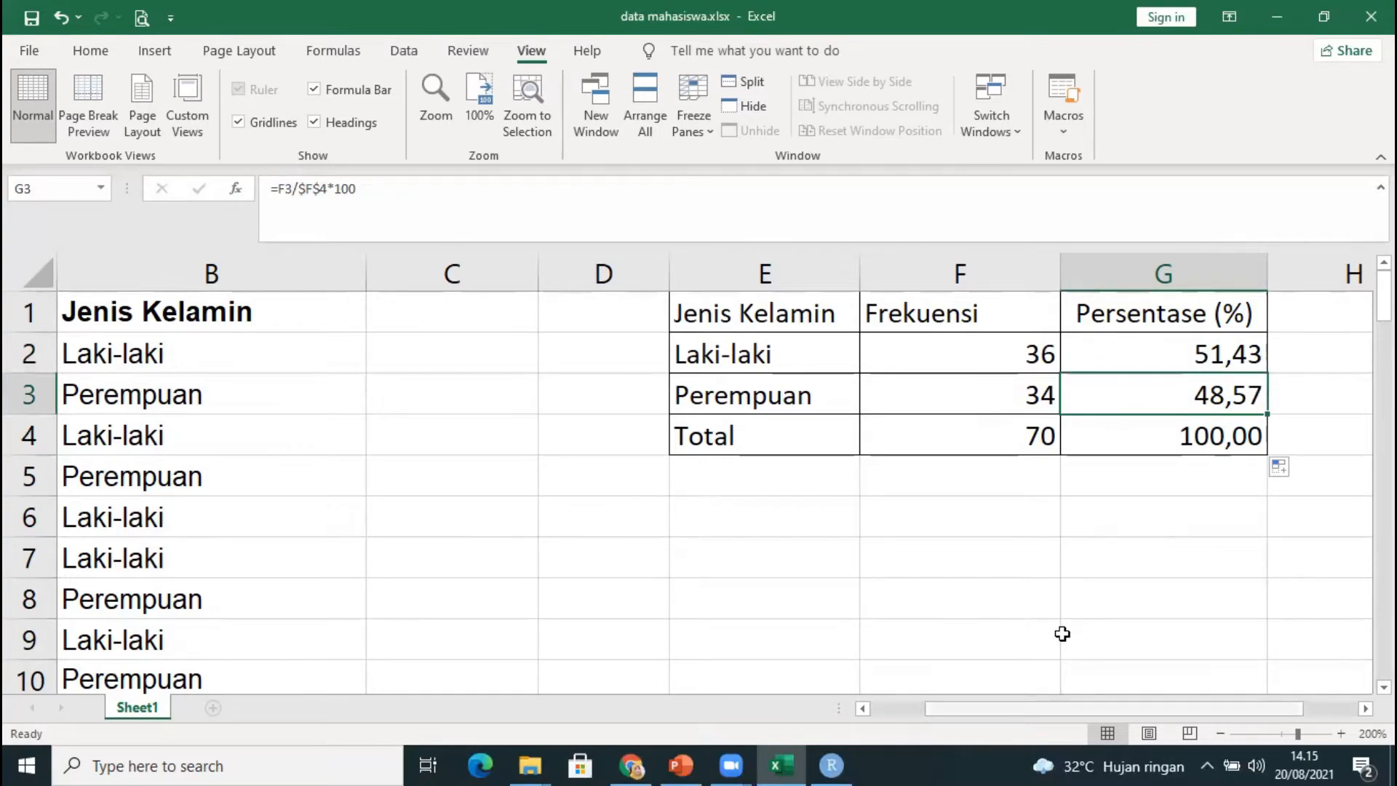
Enter the header Angka Random in C1 and widen column C to fit it.
scroll(1062, 634, "left", 1)
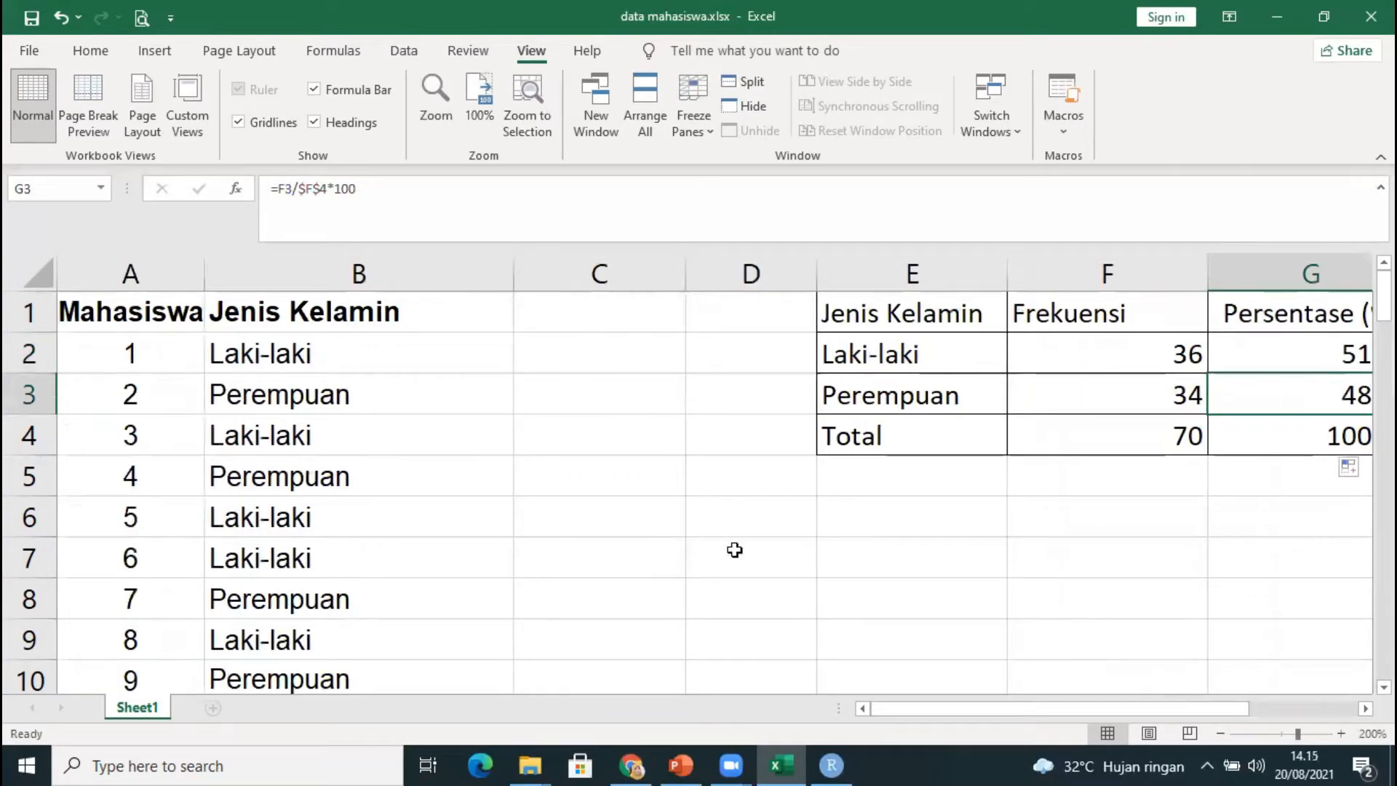
left_click(527, 507)
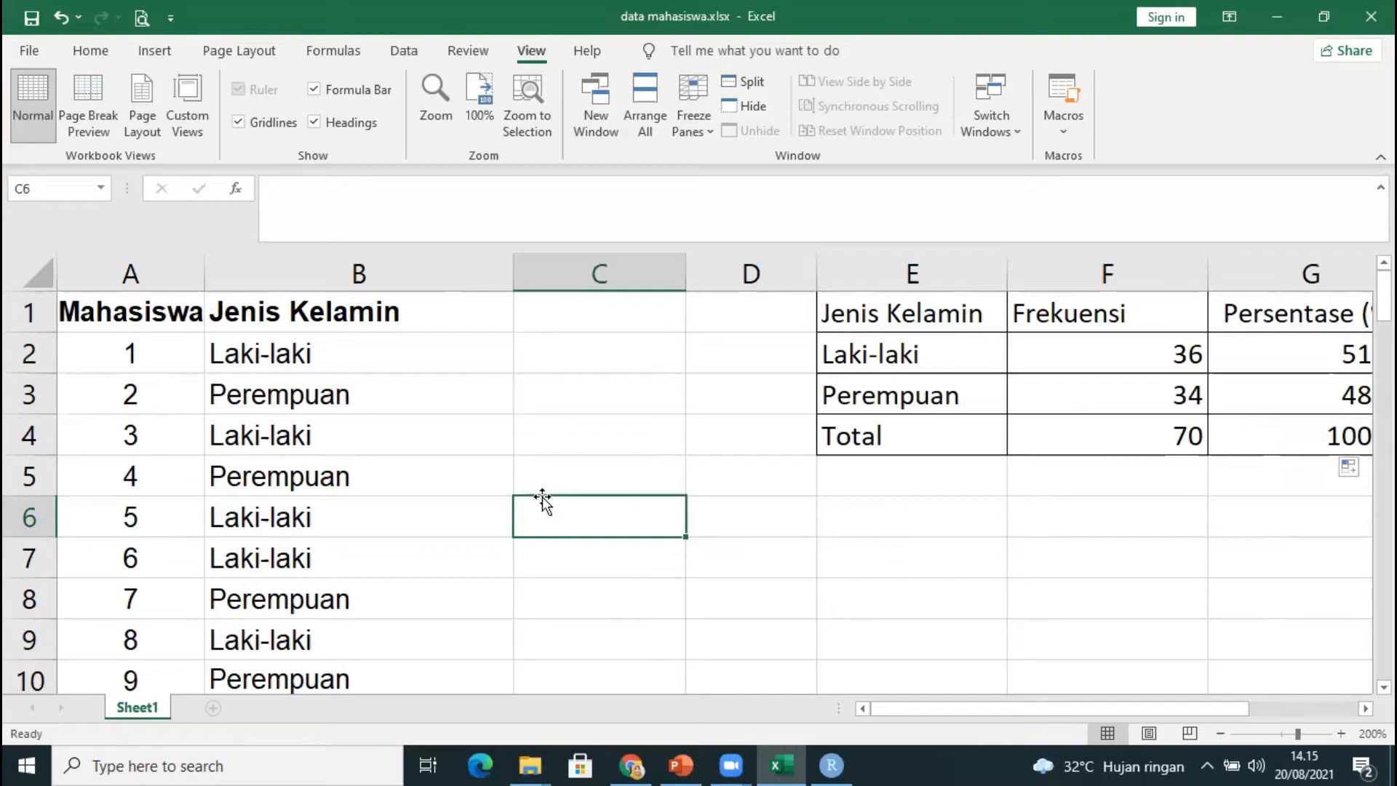
left_click(403, 344)
left_click(531, 316)
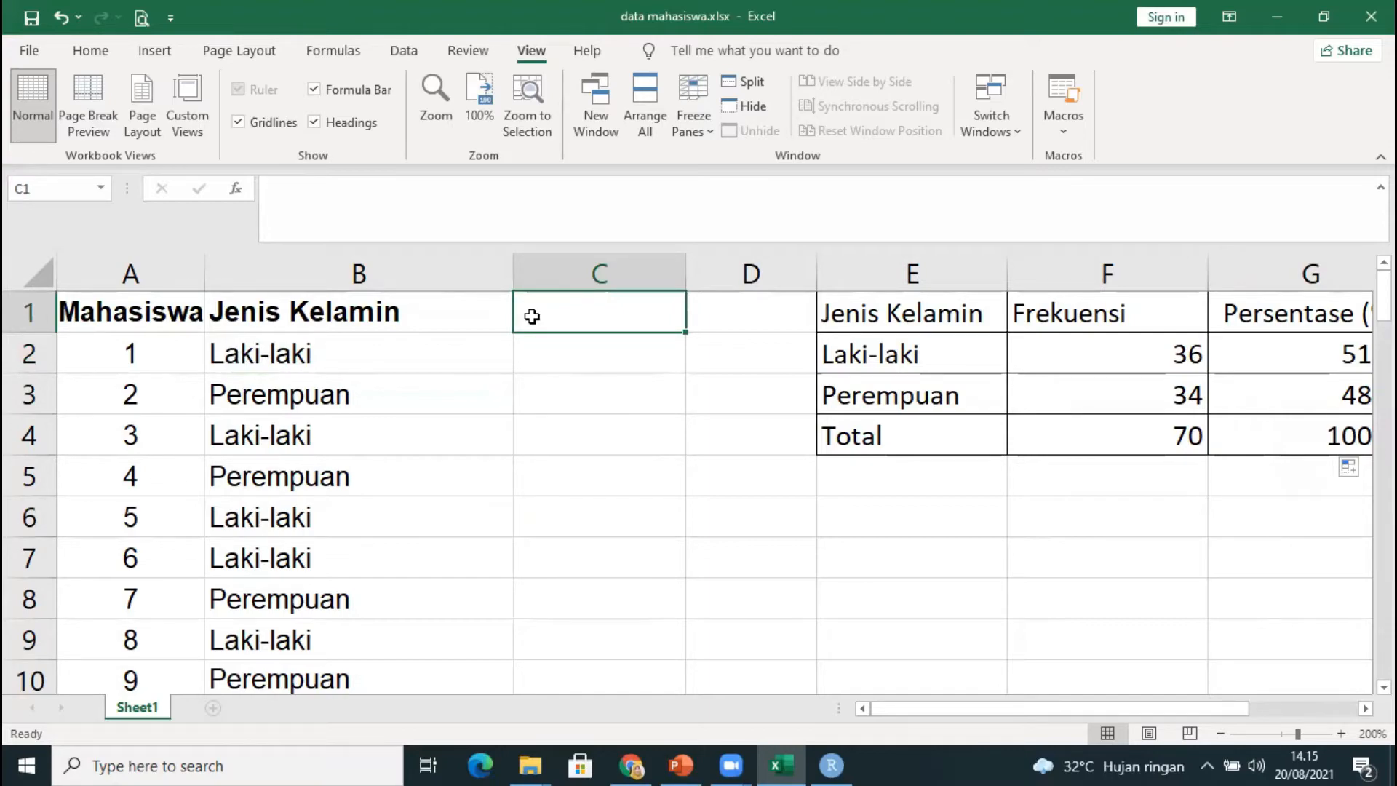
left_click(555, 351)
left_click(577, 309)
type("Angka")
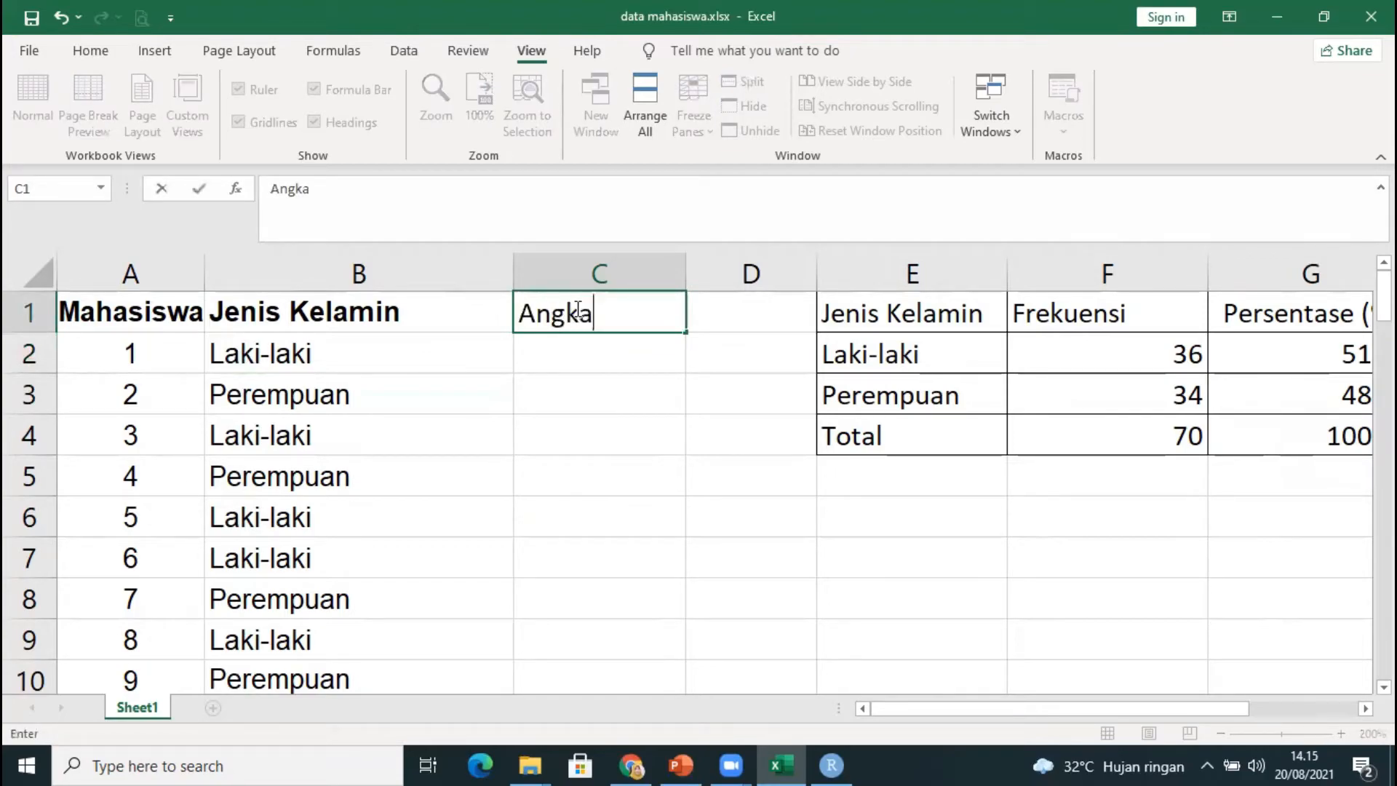
type(" Random")
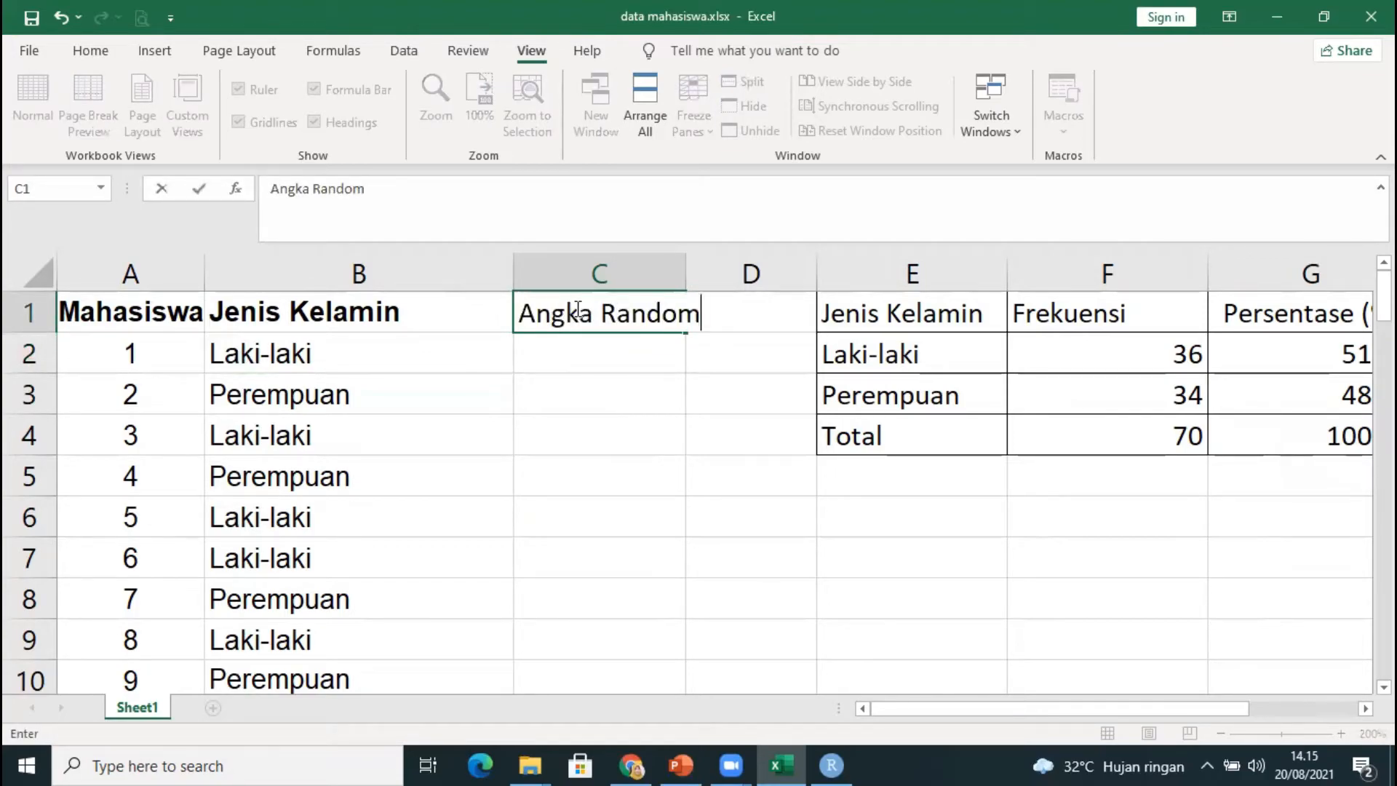
key("Return")
left_click_drag(685, 273, 718, 273)
Generate a random number for the first student in C2 with the formula =RAND().
type("=")
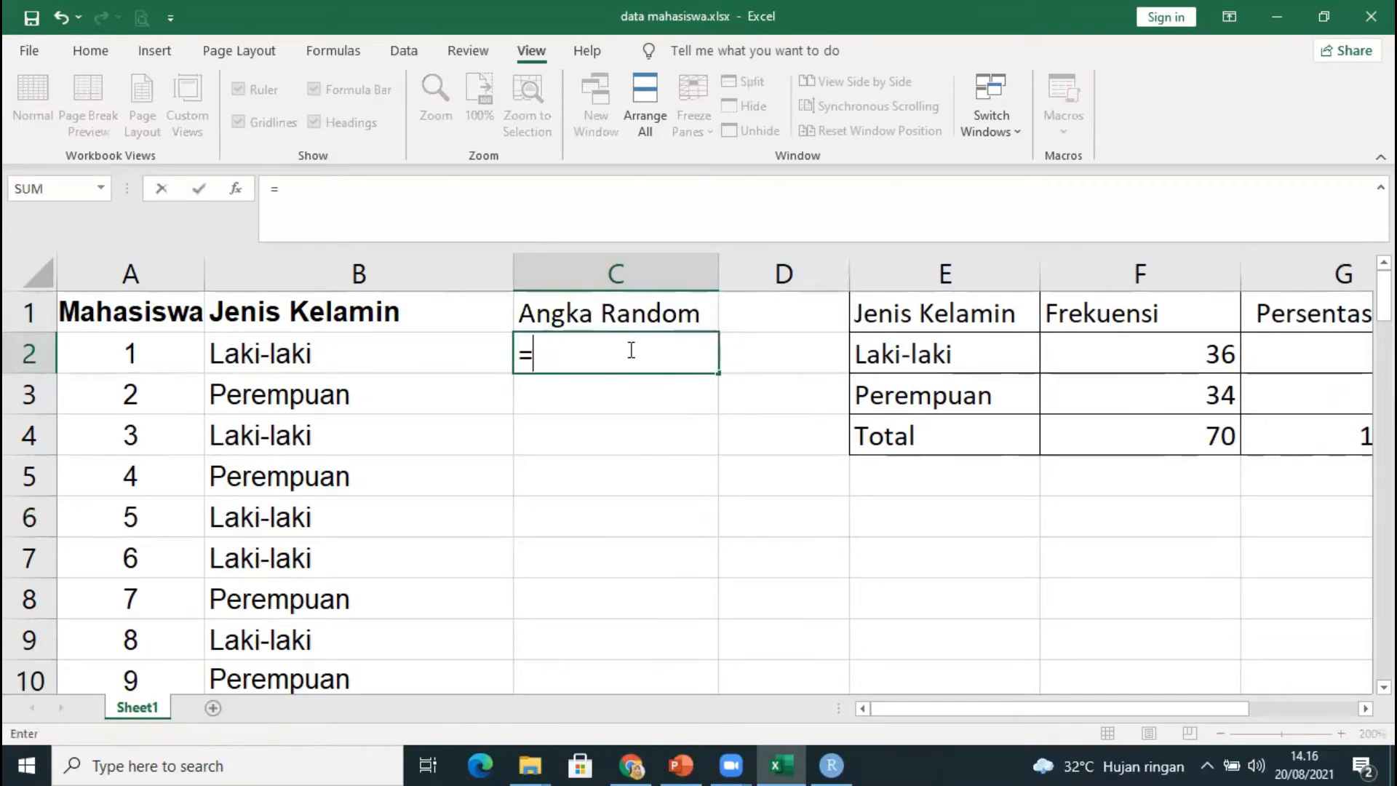
type("ran")
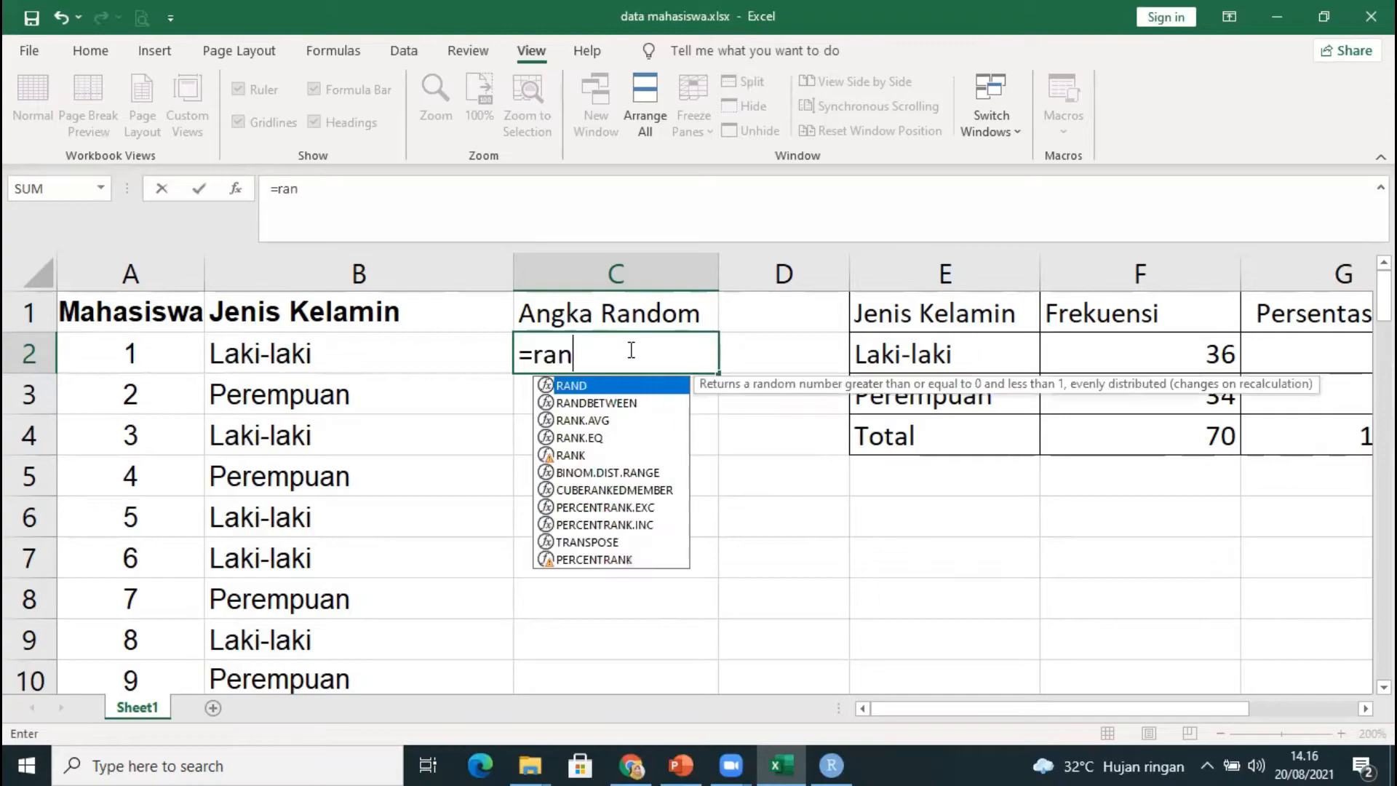
type("d()")
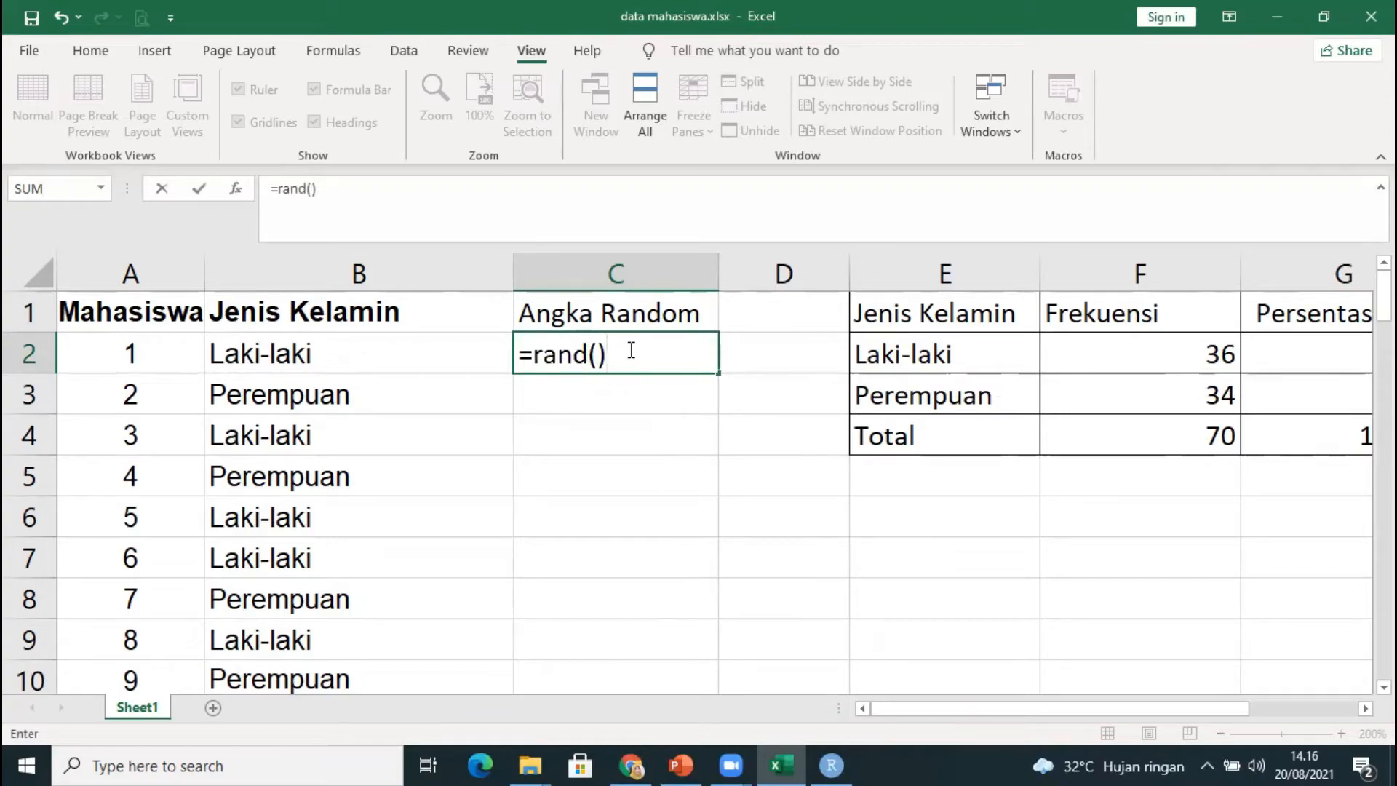
key("Return")
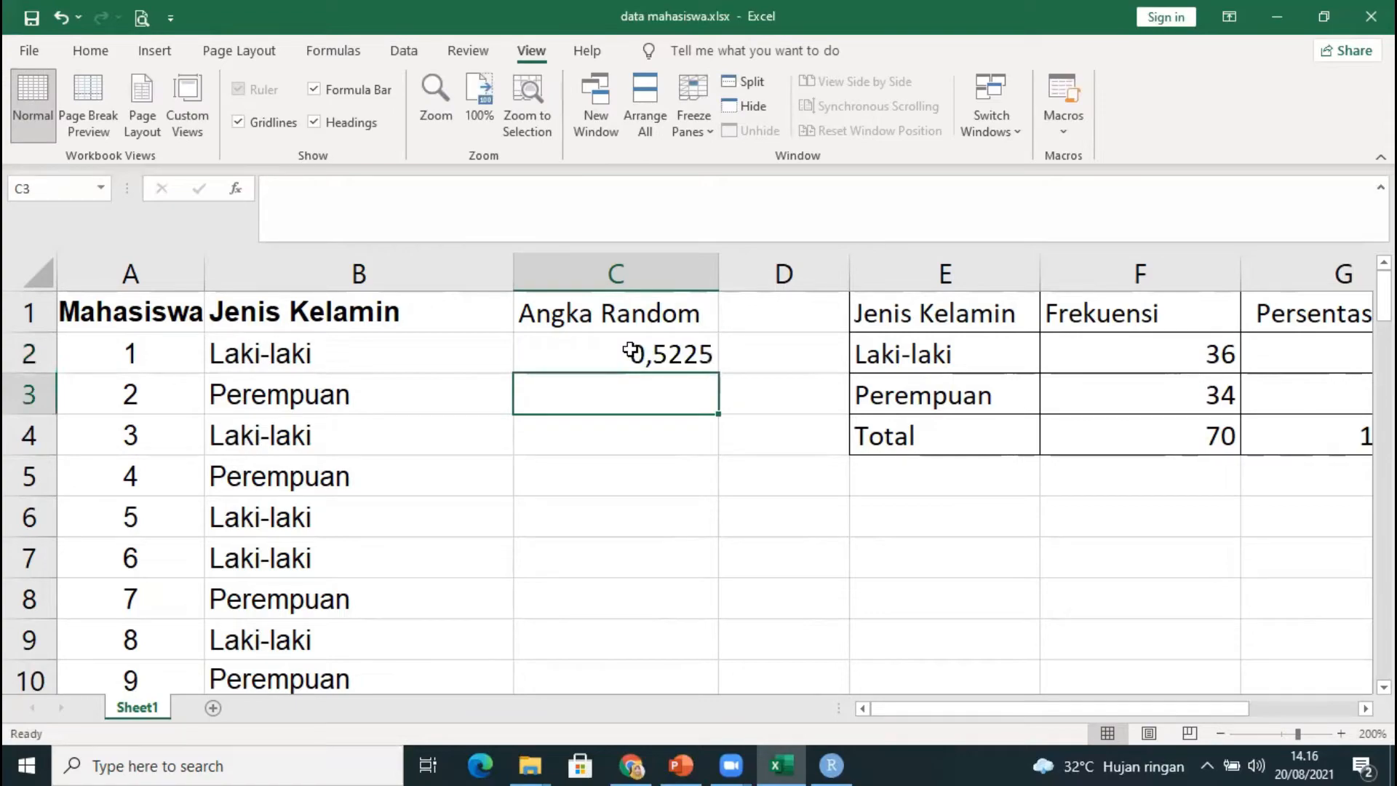
Fill the RAND formula from C2 down to C71 so every student row has a random number.
left_click(630, 351)
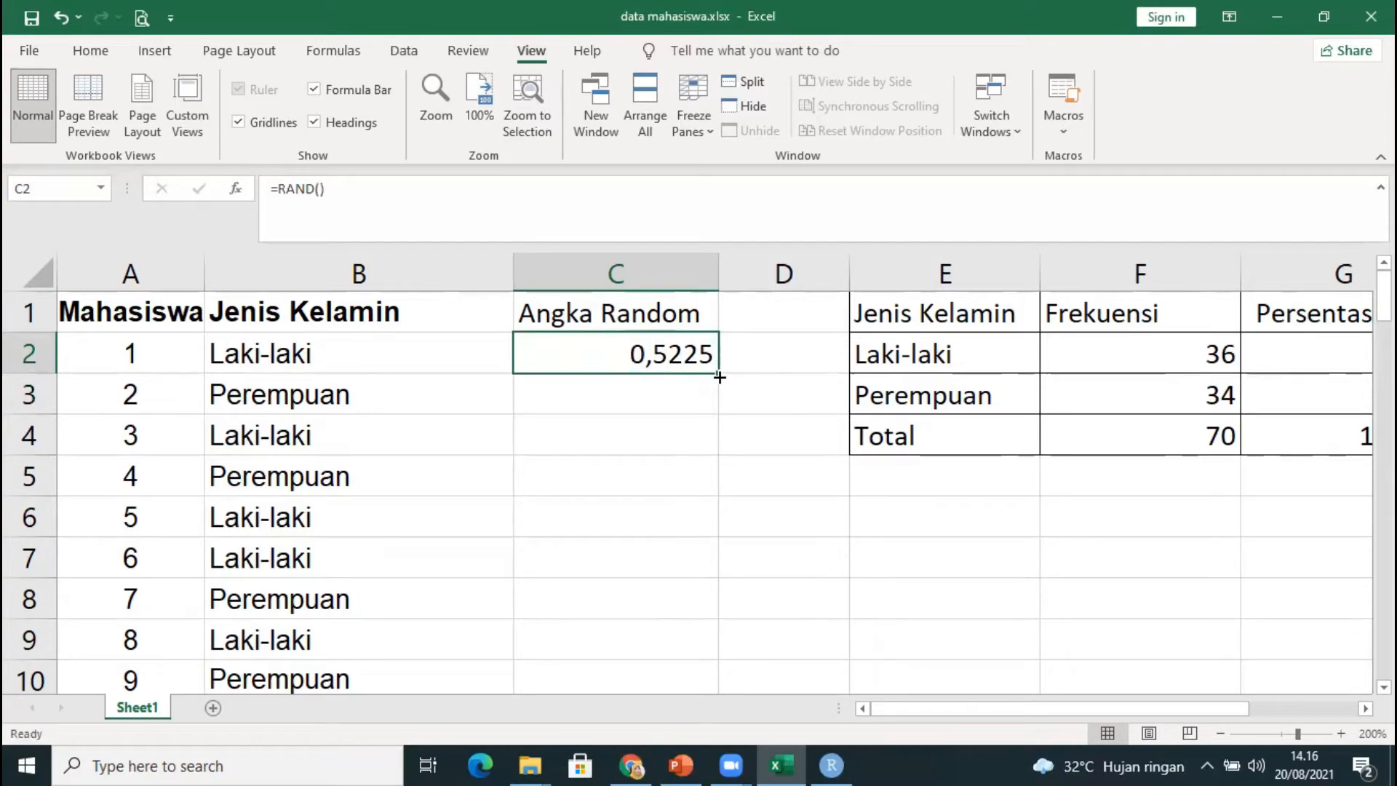
scroll(719, 379, "down", 6)
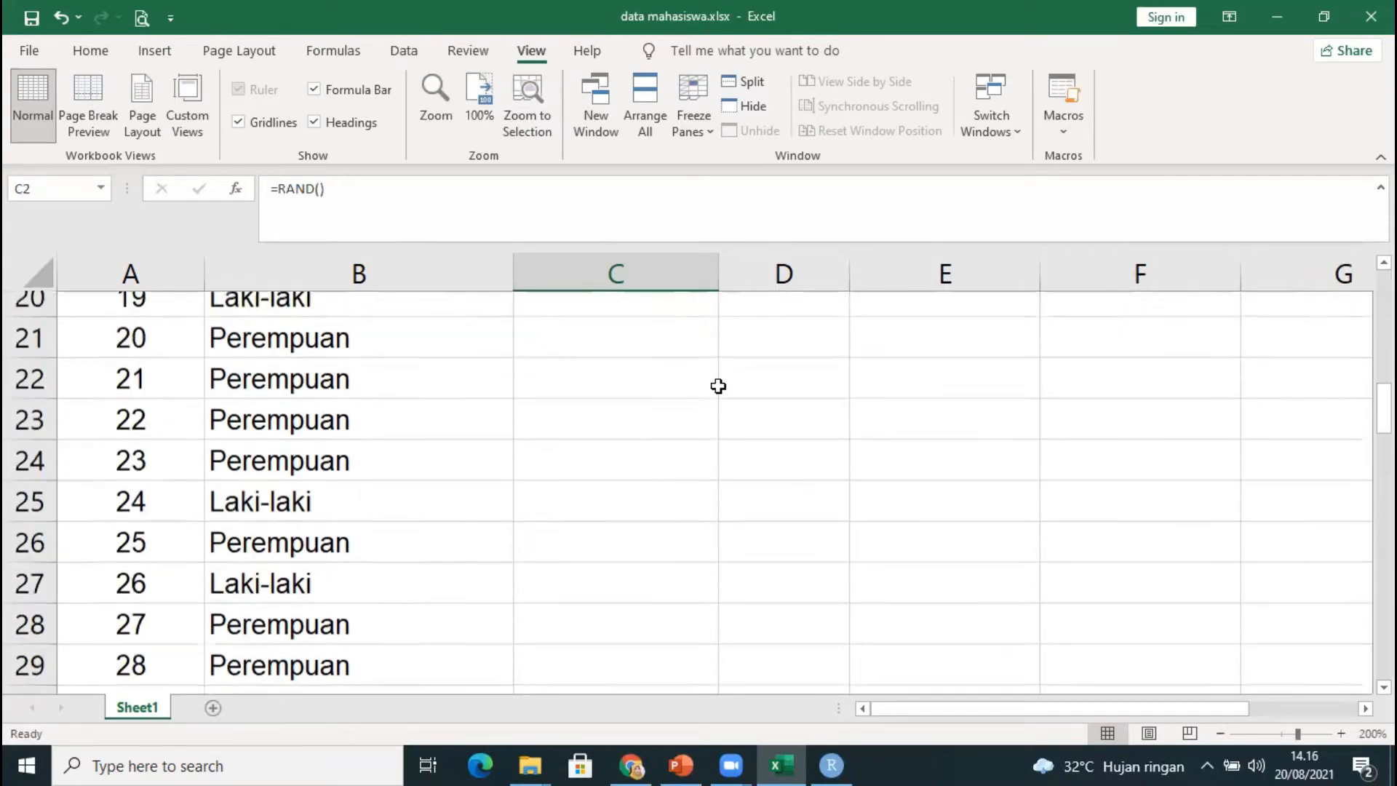
scroll(719, 382, "up", 6)
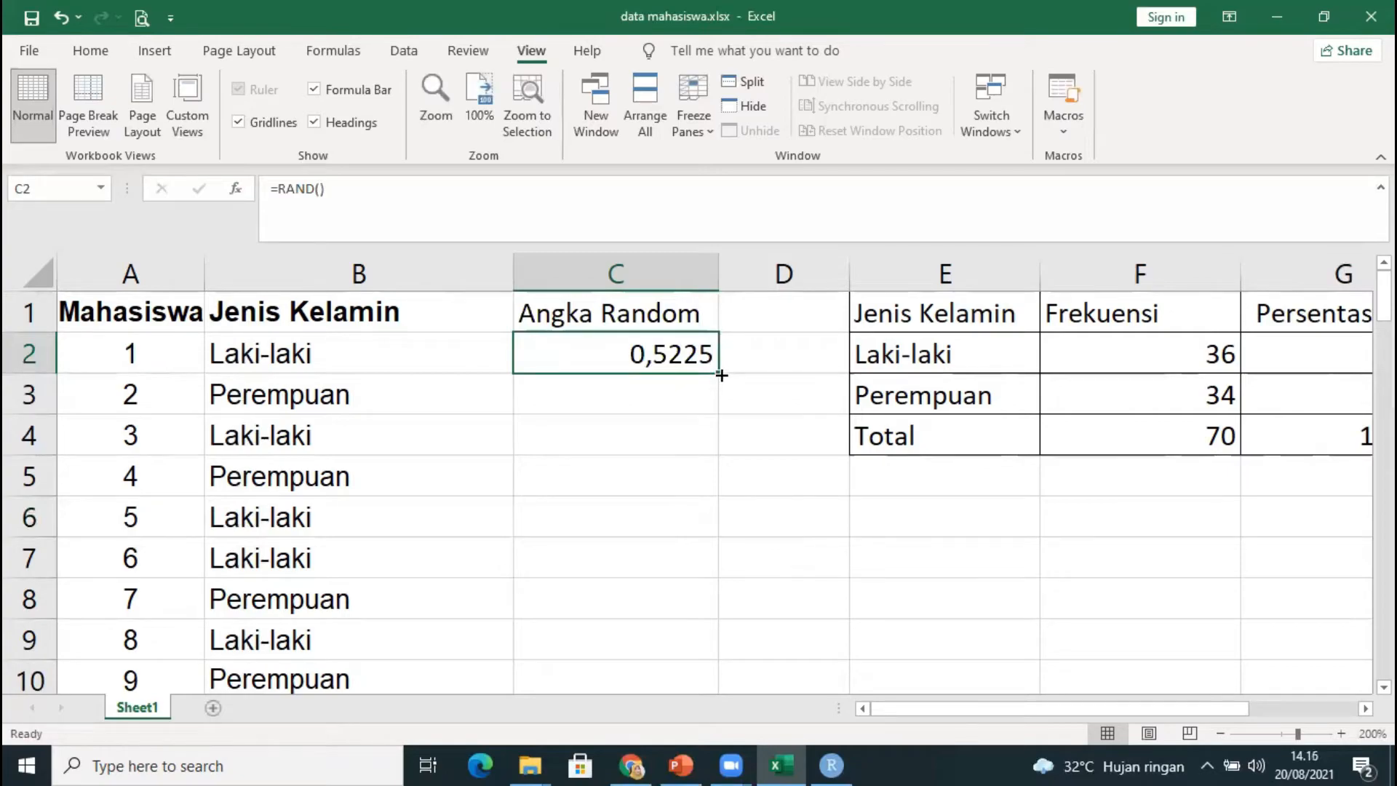
left_click_drag(721, 375, 717, 445)
left_click(699, 356)
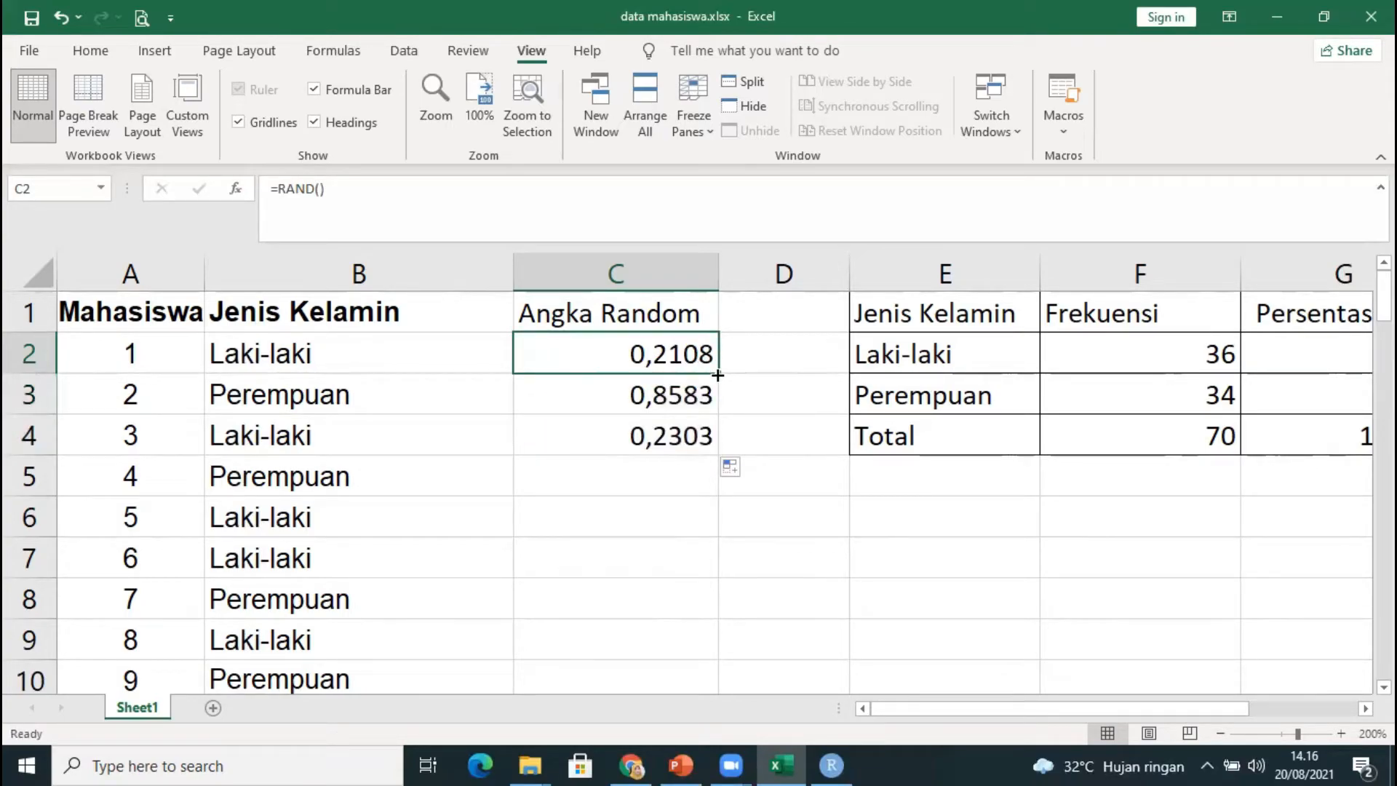
left_click_drag(718, 375, 717, 445)
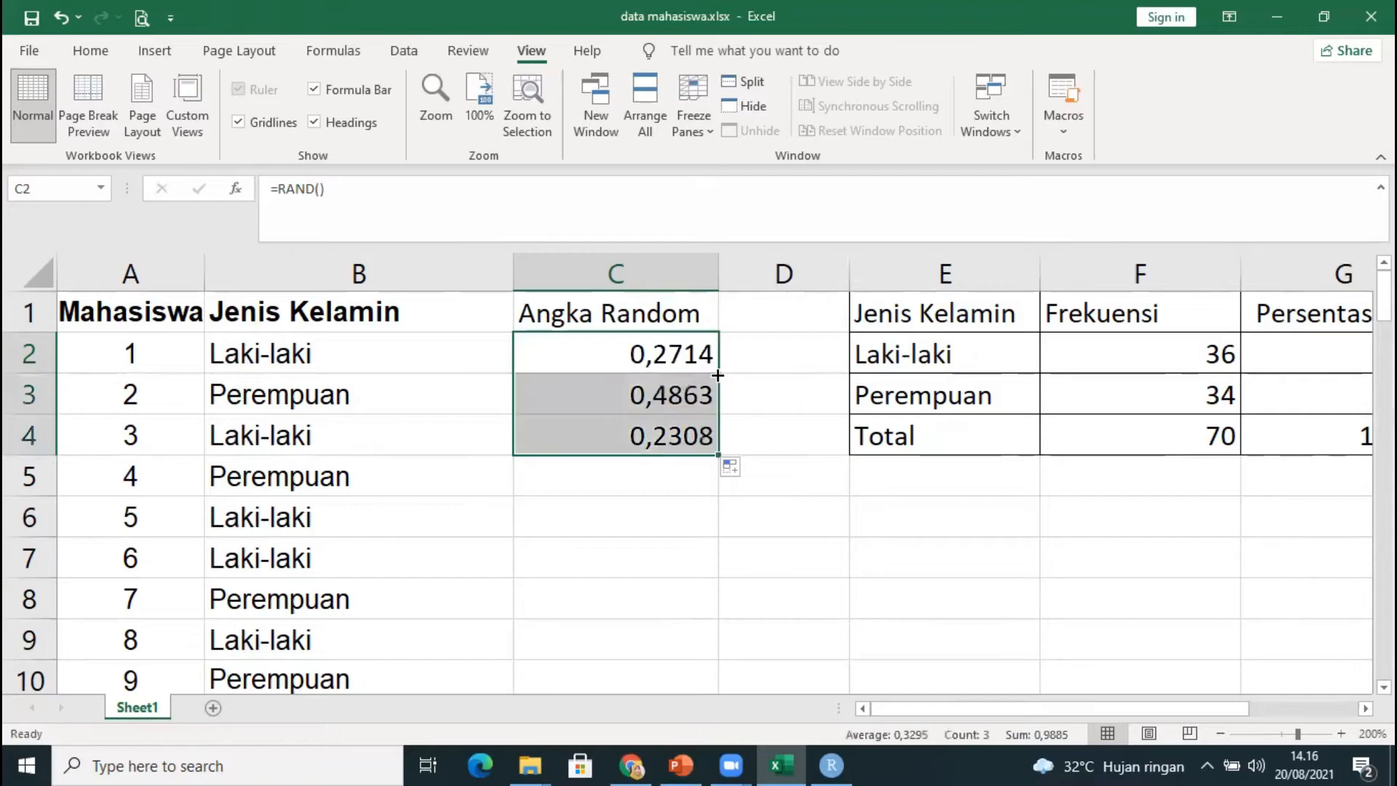
double_click(719, 452)
scroll(718, 459, "down", 17)
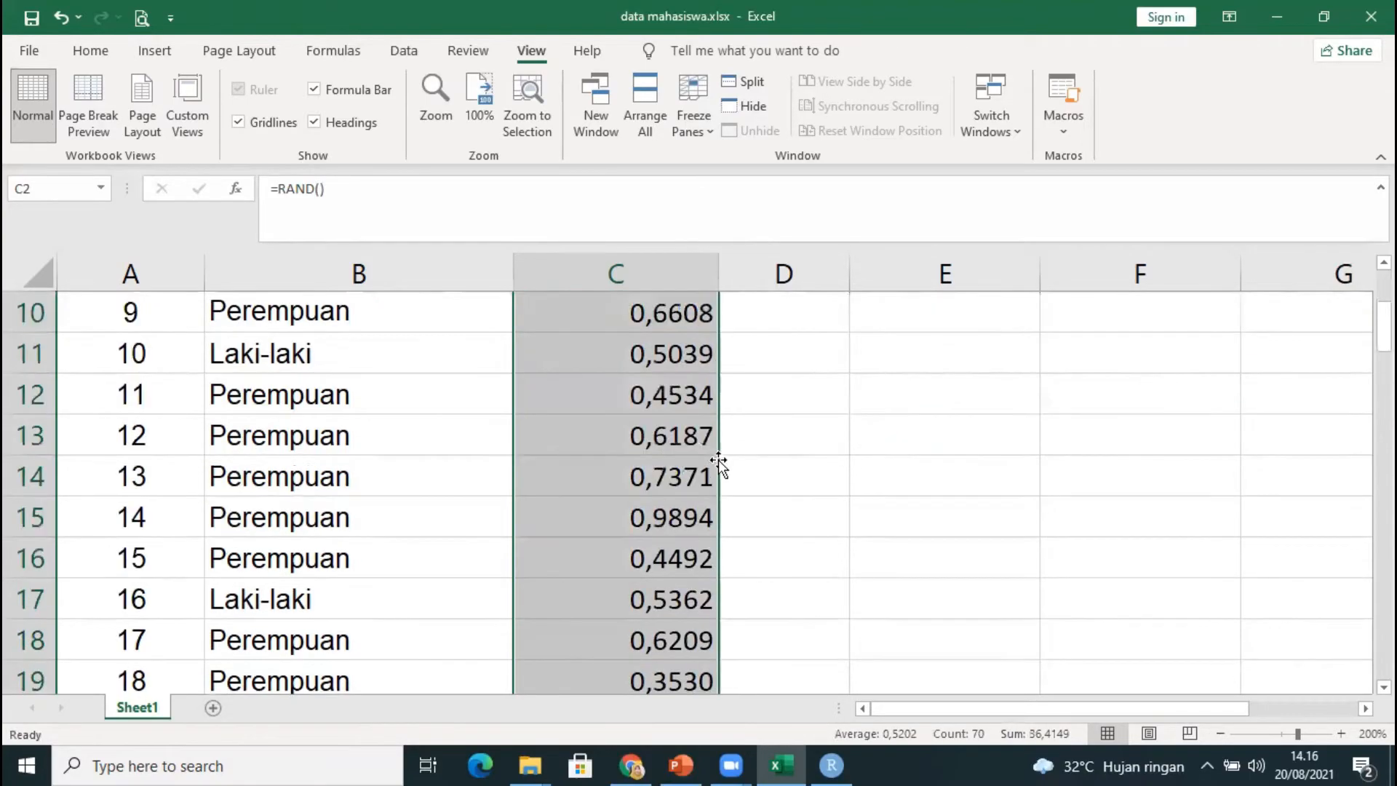
scroll(718, 464, "down", 8)
scroll(718, 464, "up", 2)
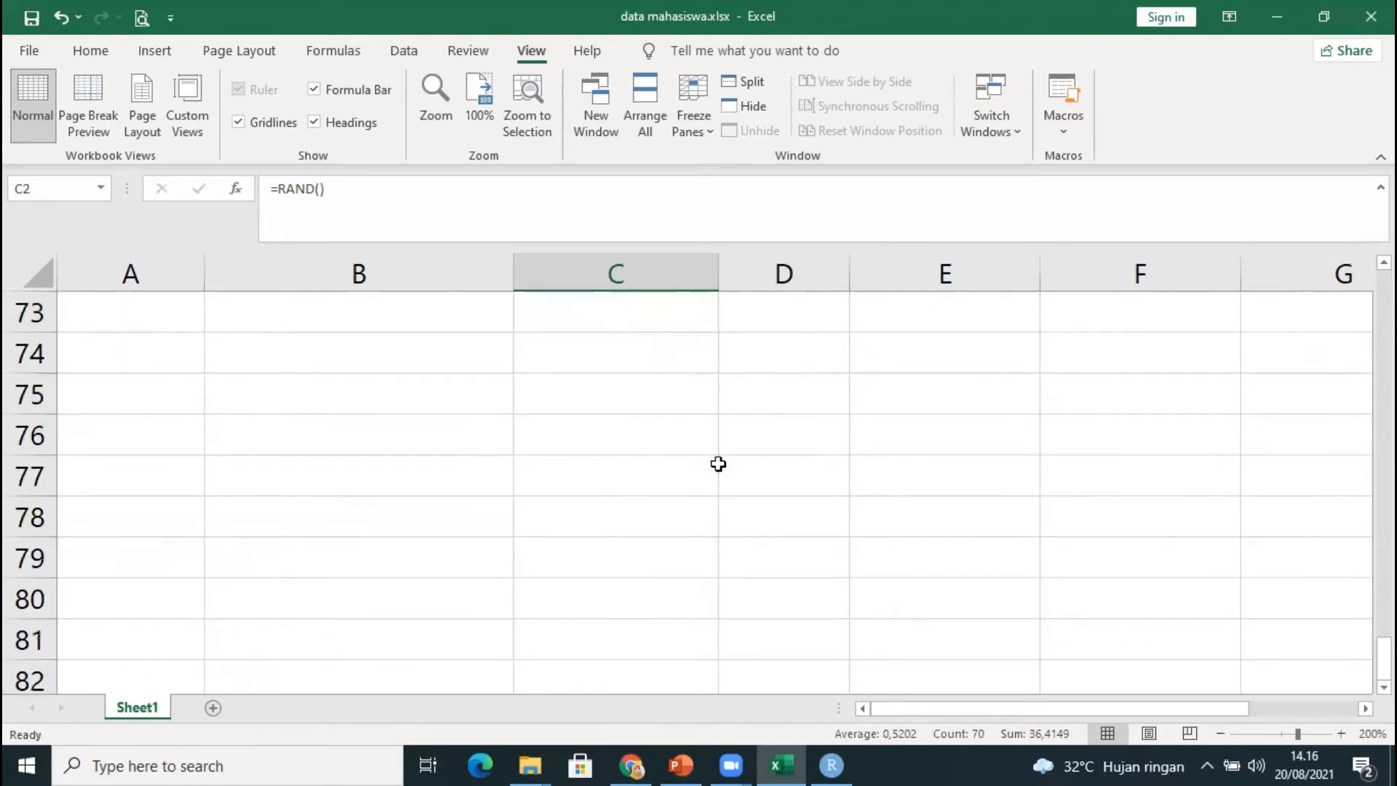
left_click(687, 352)
scroll(673, 427, "up", 20)
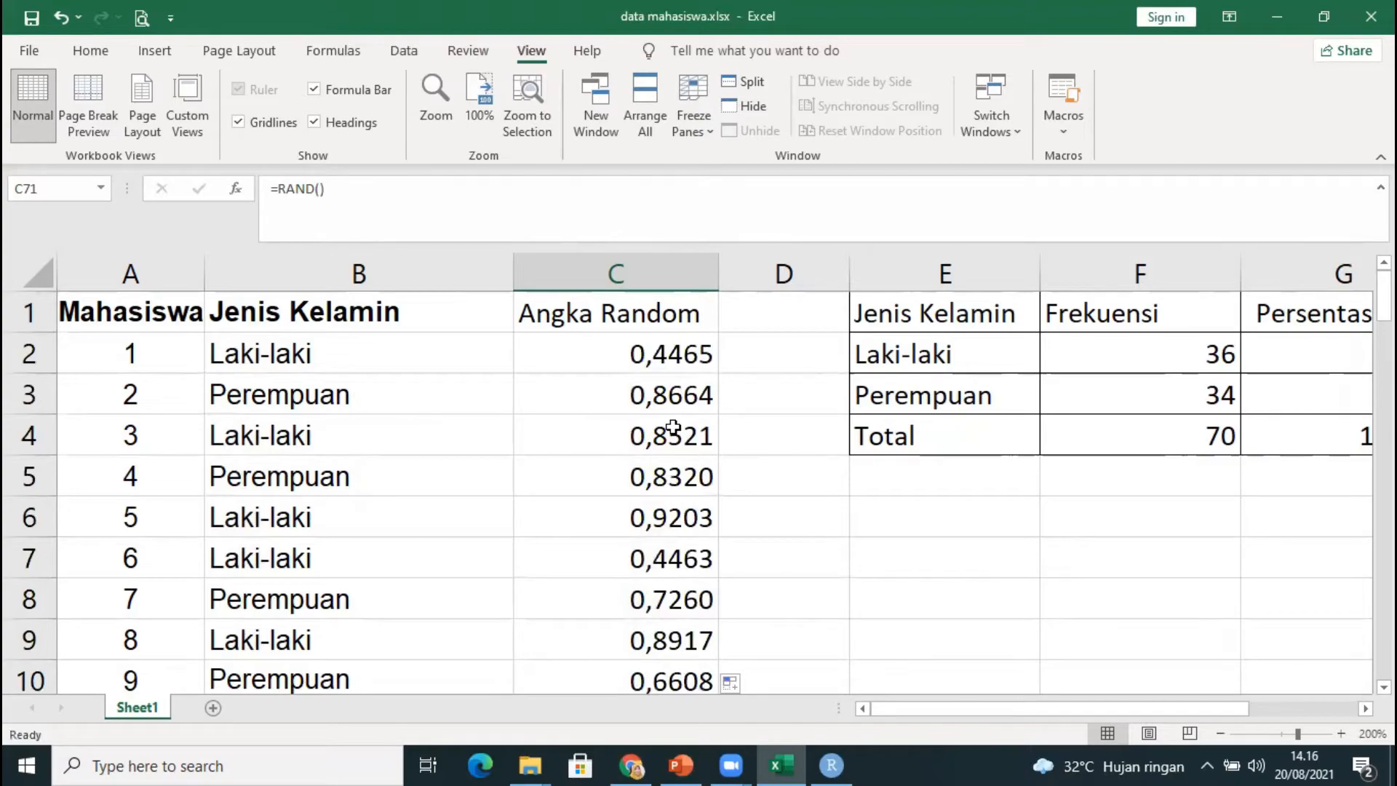
Make the Angka Random header in C1 bold.
left_click(573, 341)
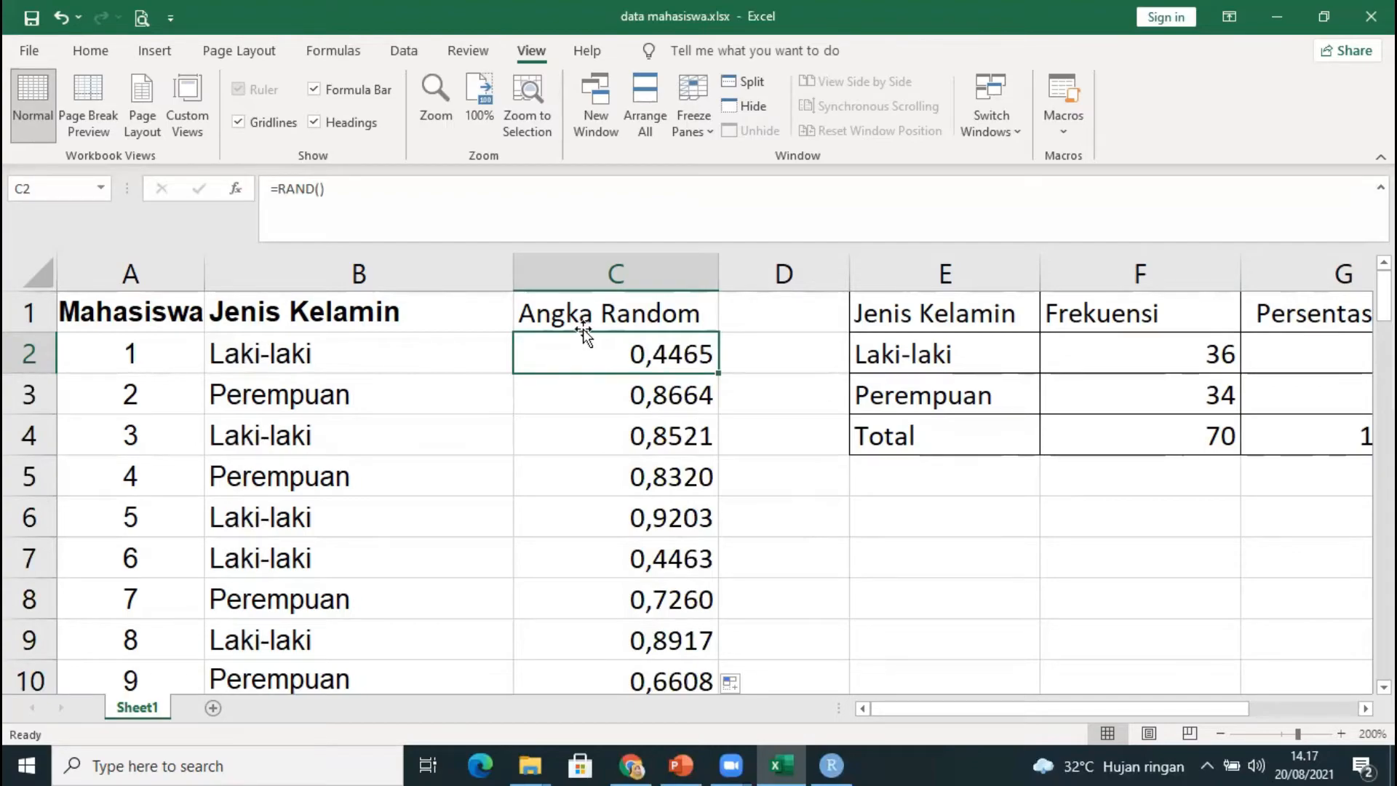
left_click(585, 317)
left_click(91, 51)
left_click(118, 122)
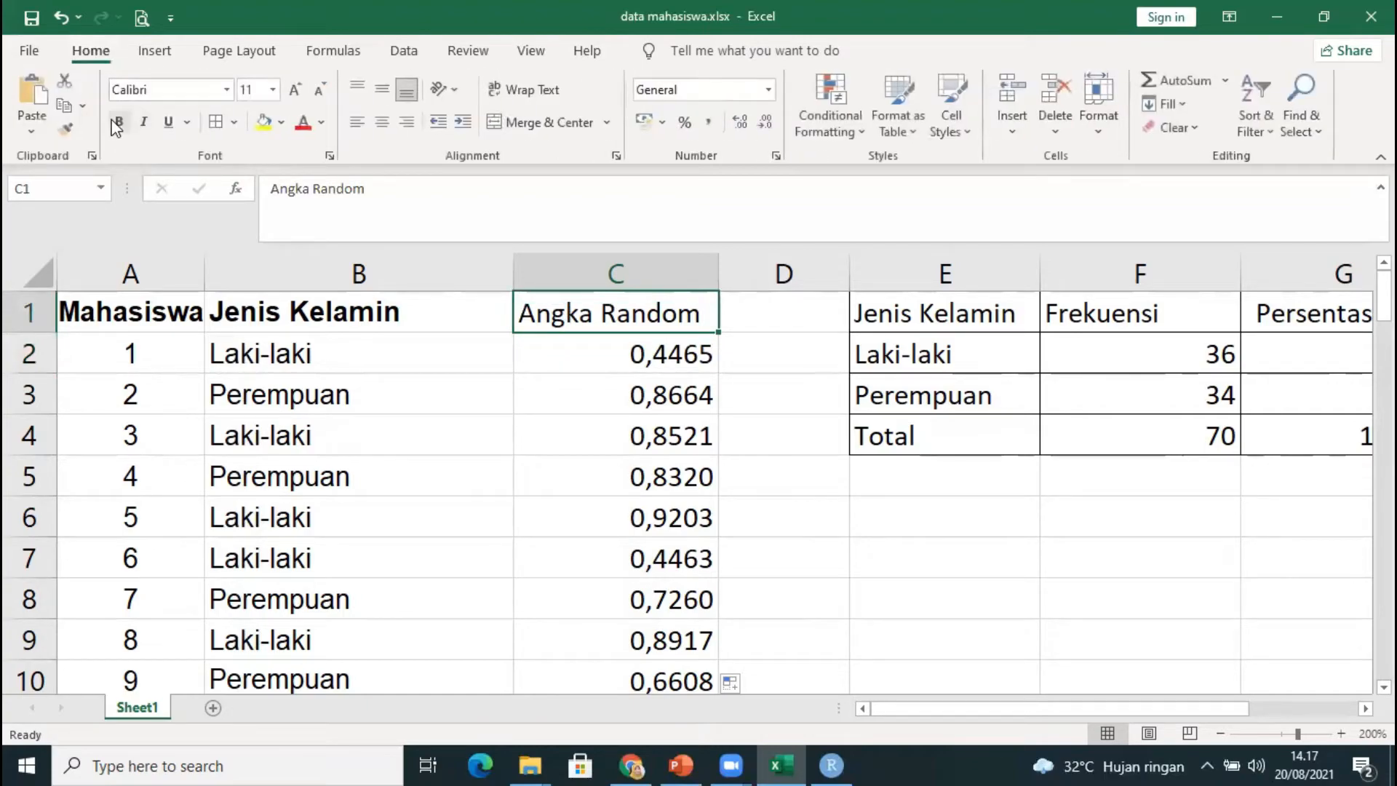
key("Down")
key("Down")
key("Down")
Try sorting the student rows by Angka Random from smallest to largest with the selection expanded, and undo the sort.
left_click_drag(598, 355, 583, 507)
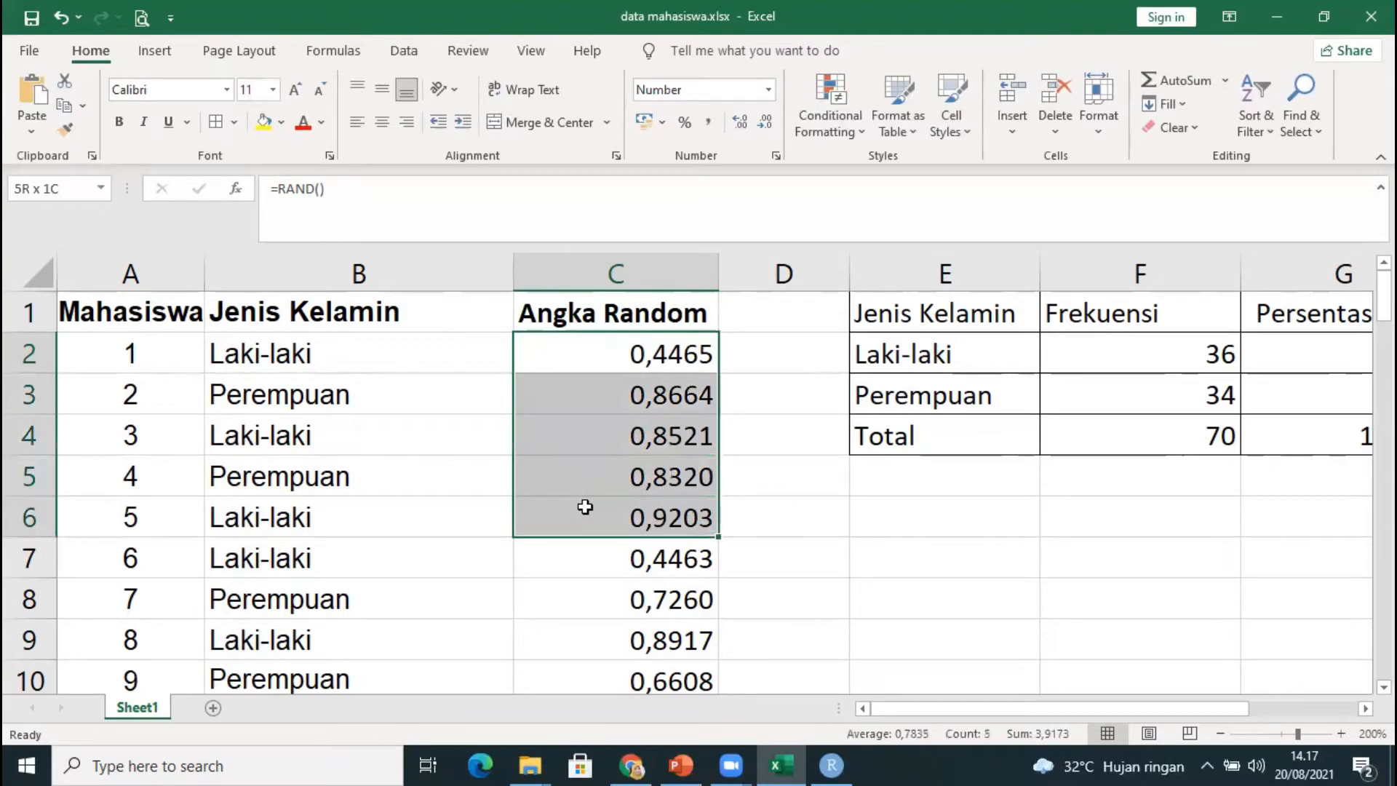
left_click_drag(585, 507, 585, 507)
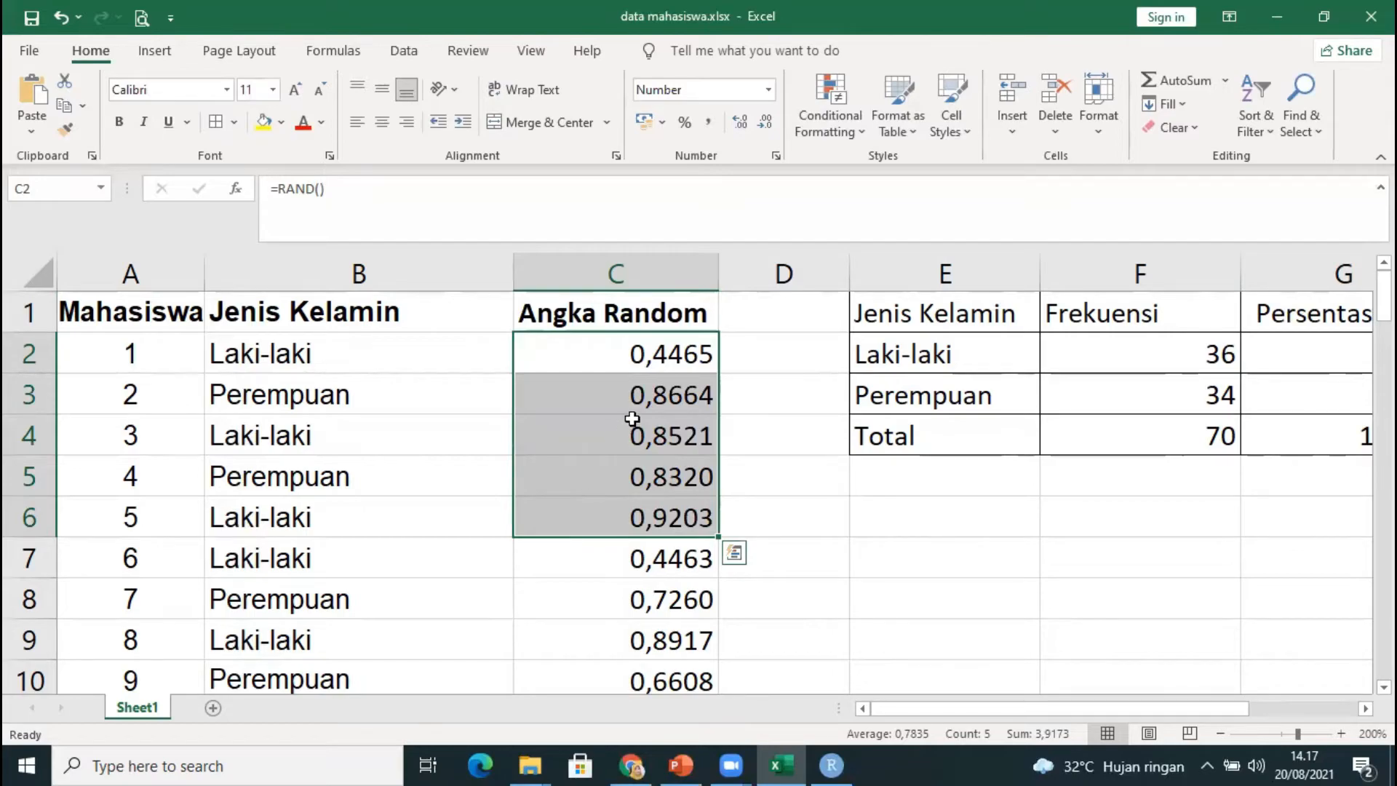
left_click(1246, 137)
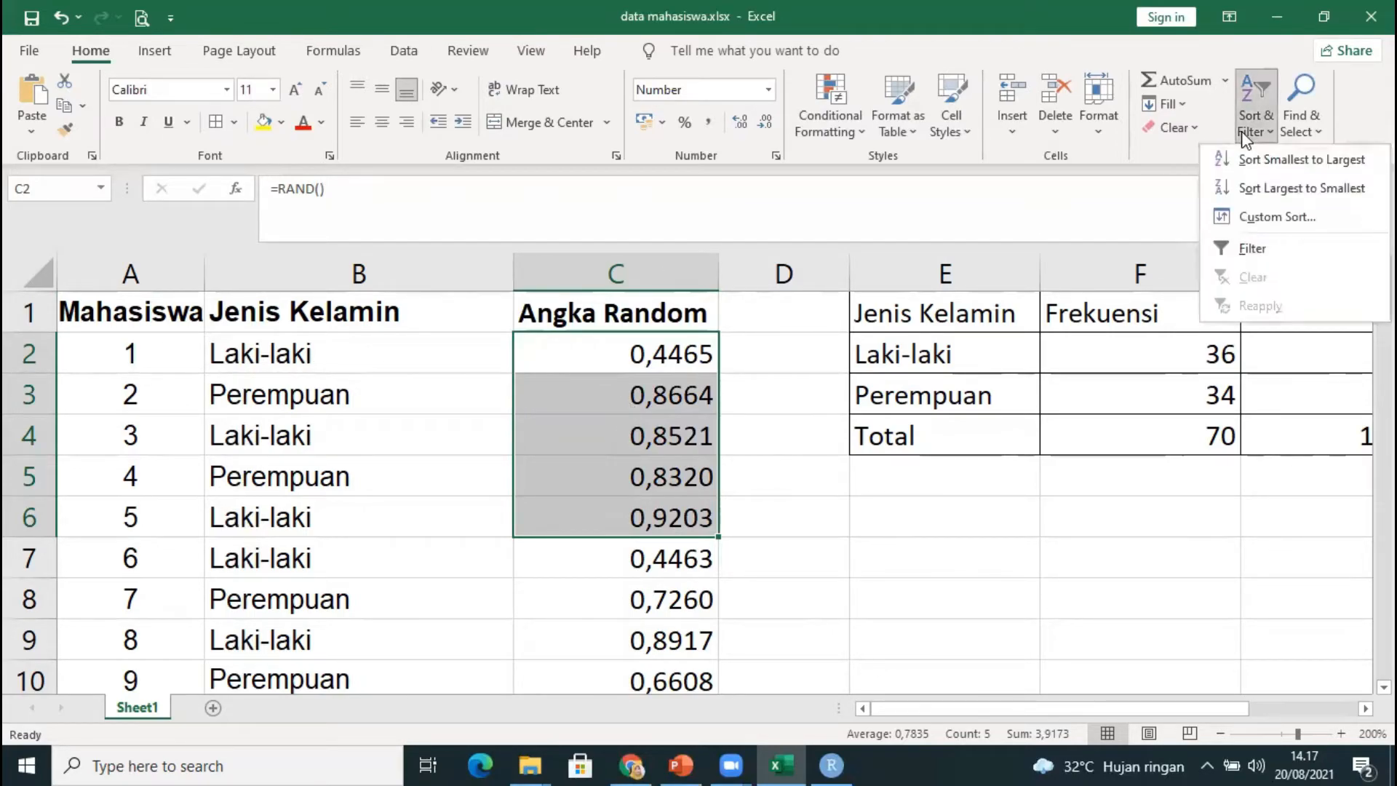
left_click(1266, 172)
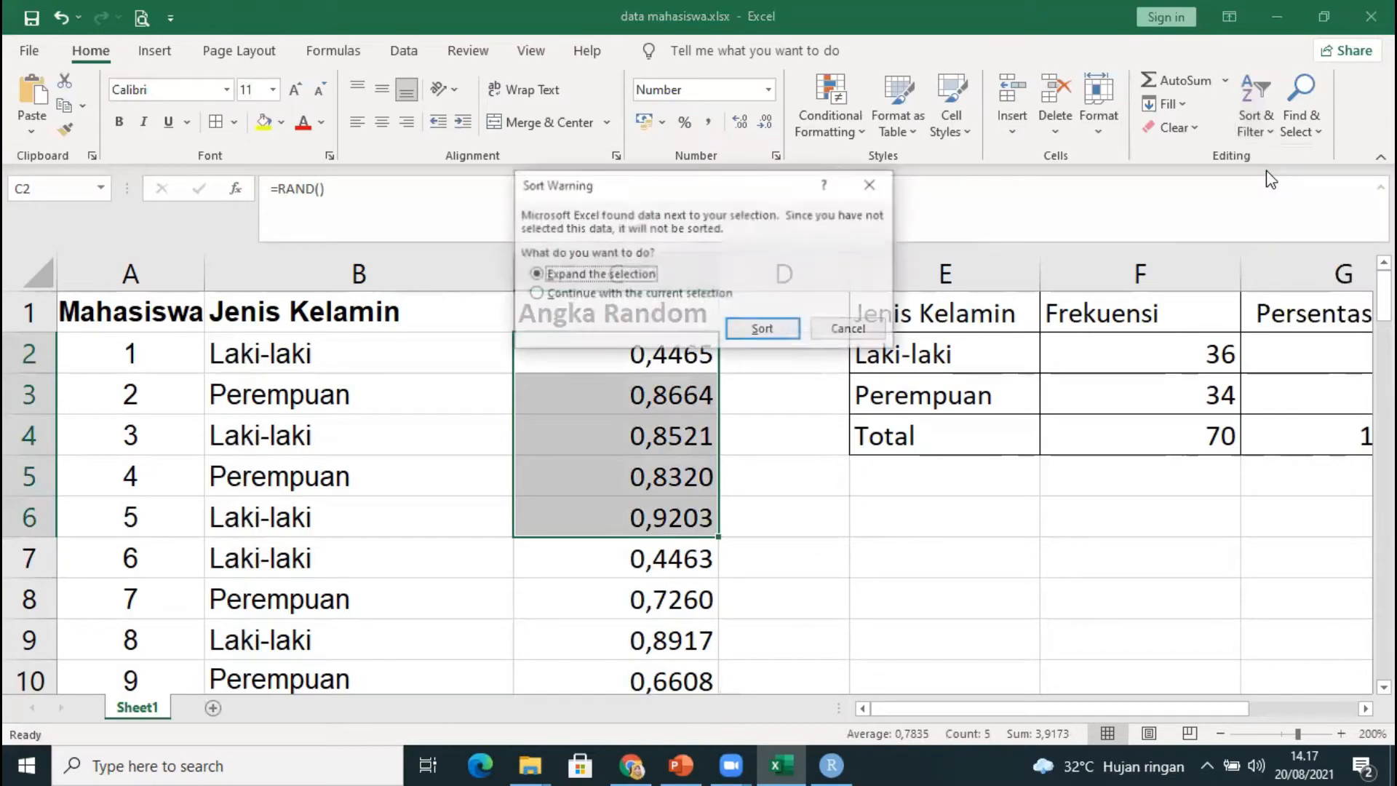
left_click(740, 331)
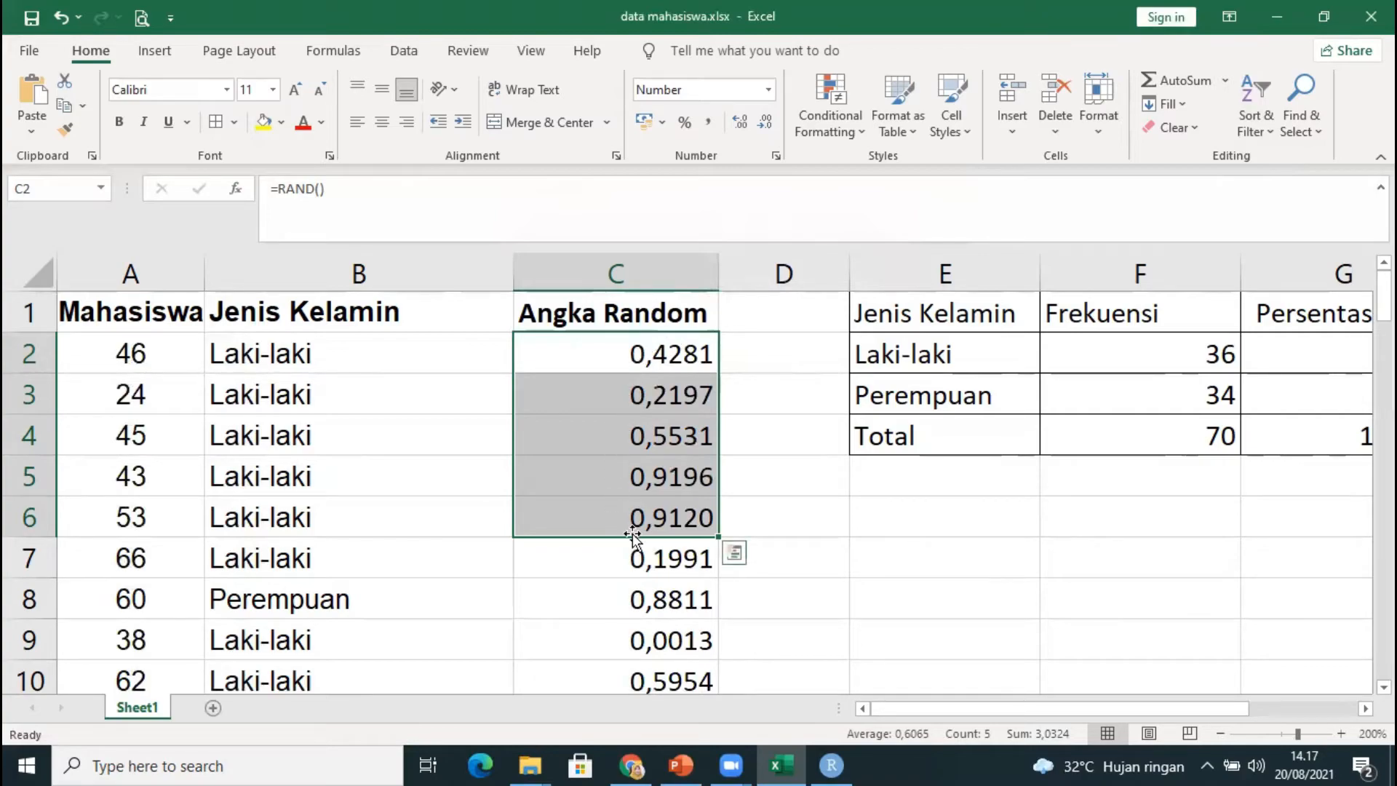
left_click(680, 354)
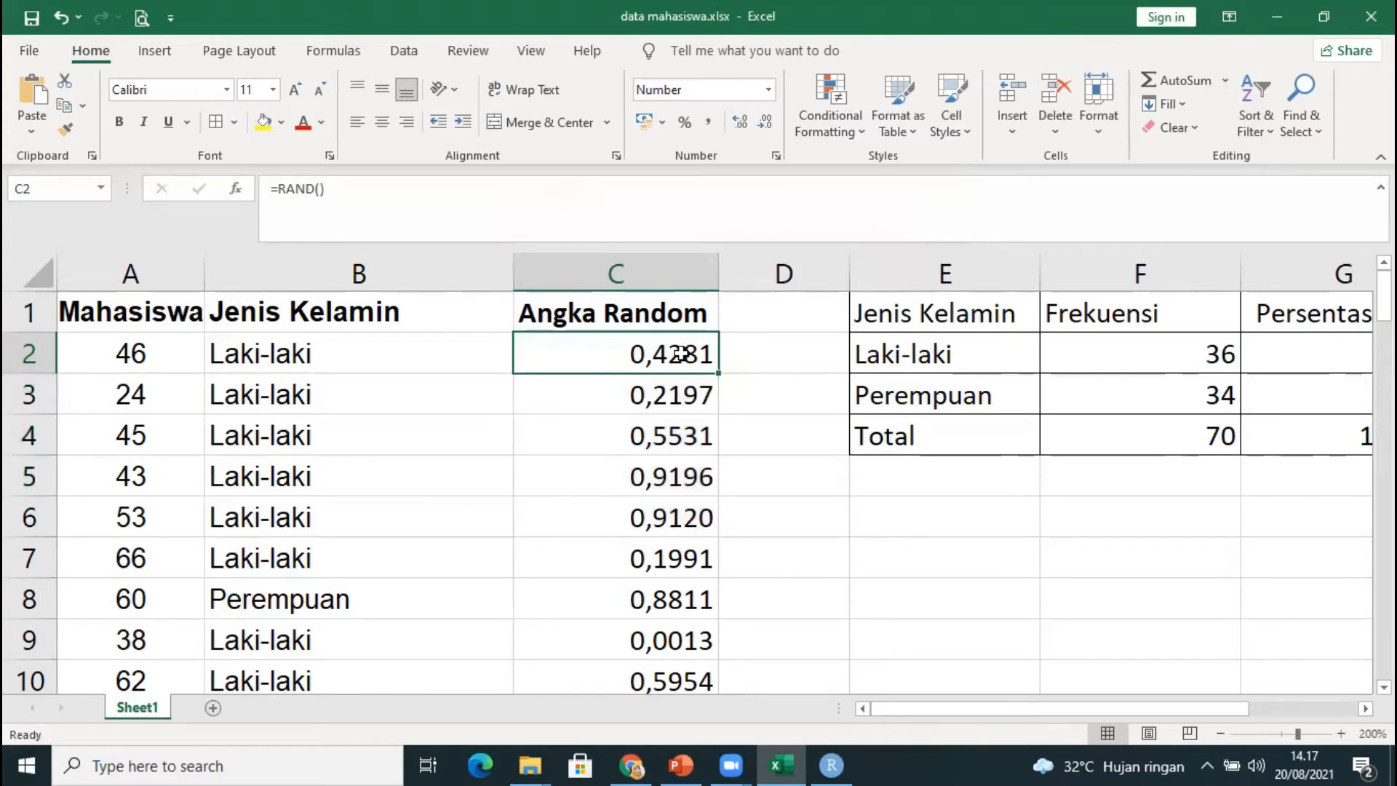
key("ctrl+z")
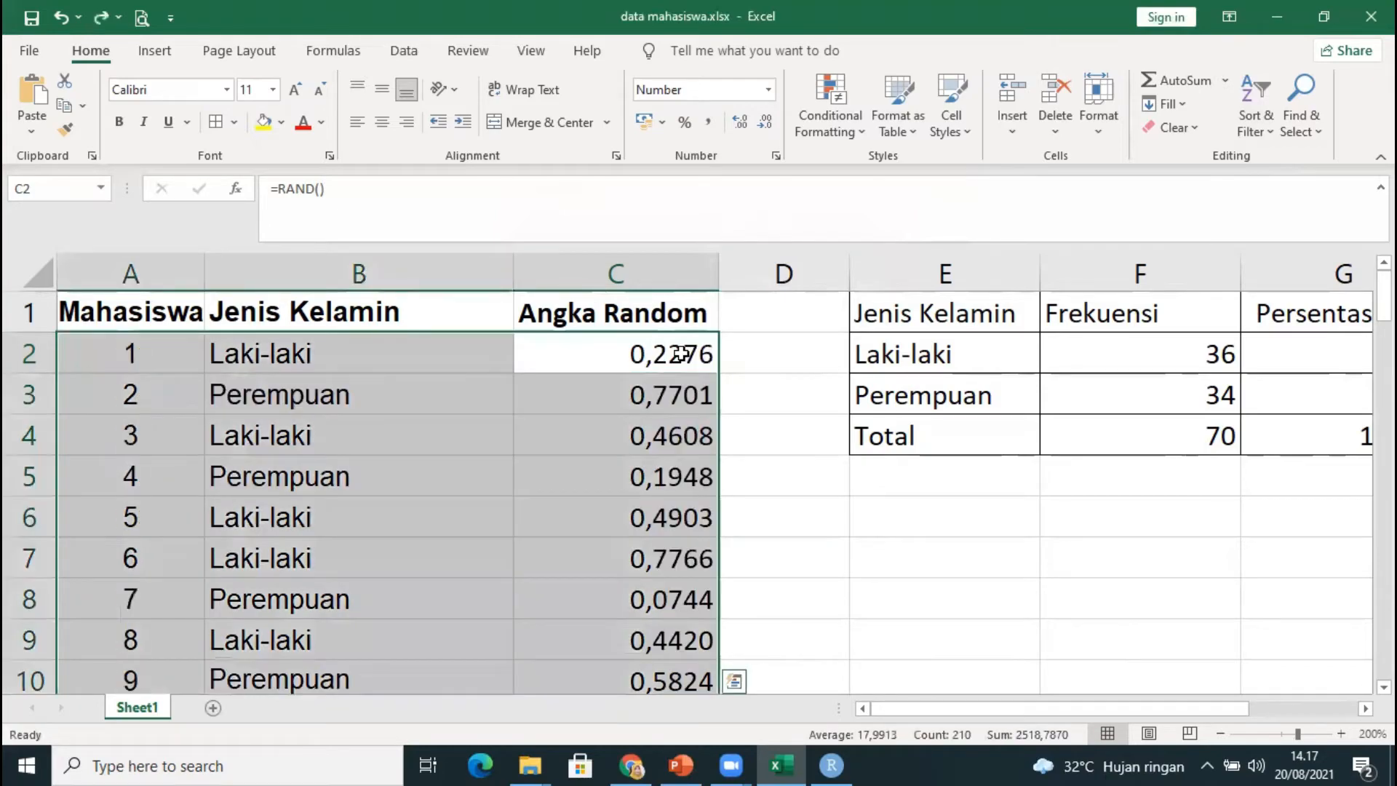
Replace the RAND formulas in C2:C71 with fixed numbers by copying the range and pasting it over itself as values only.
left_click(680, 354)
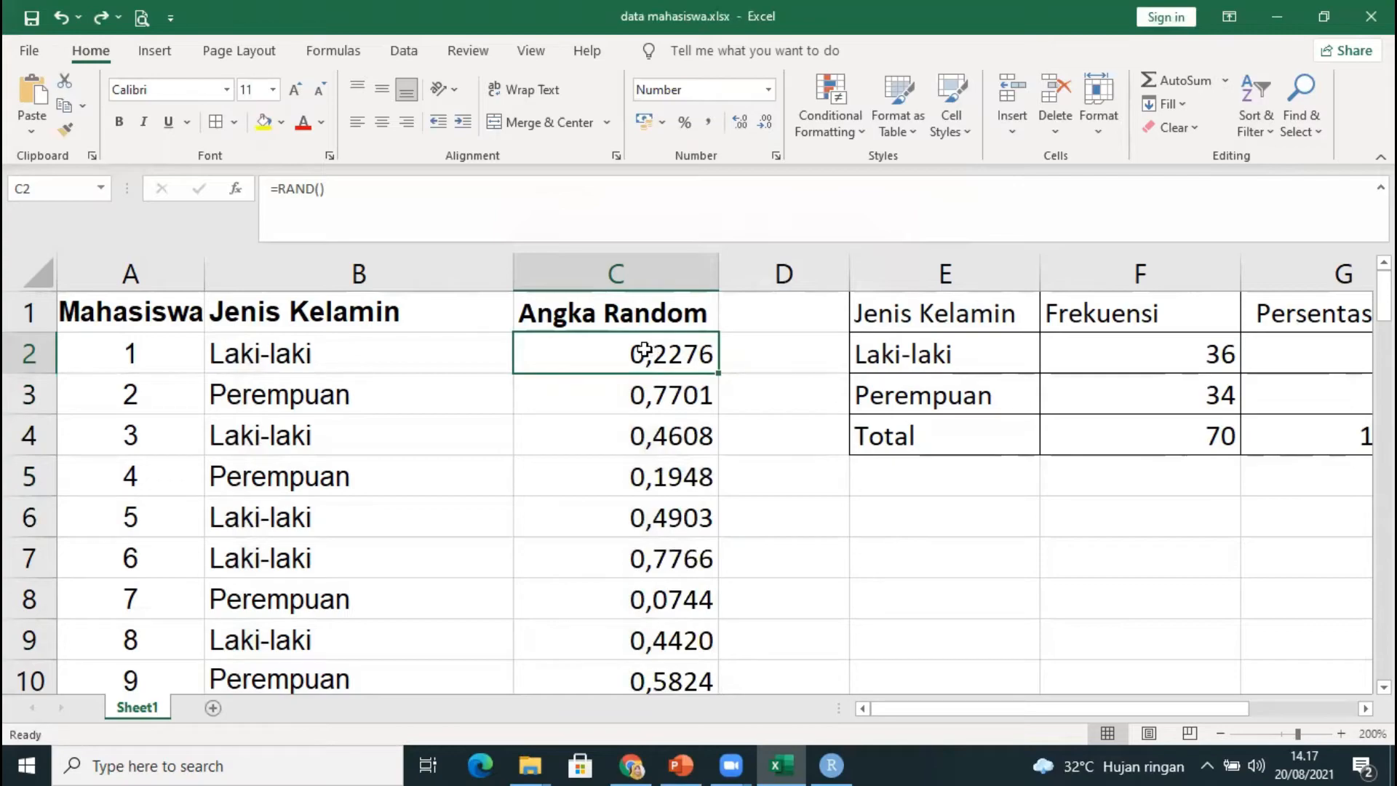
left_click_drag(644, 351, 679, 596)
scroll(688, 443, "up", 19)
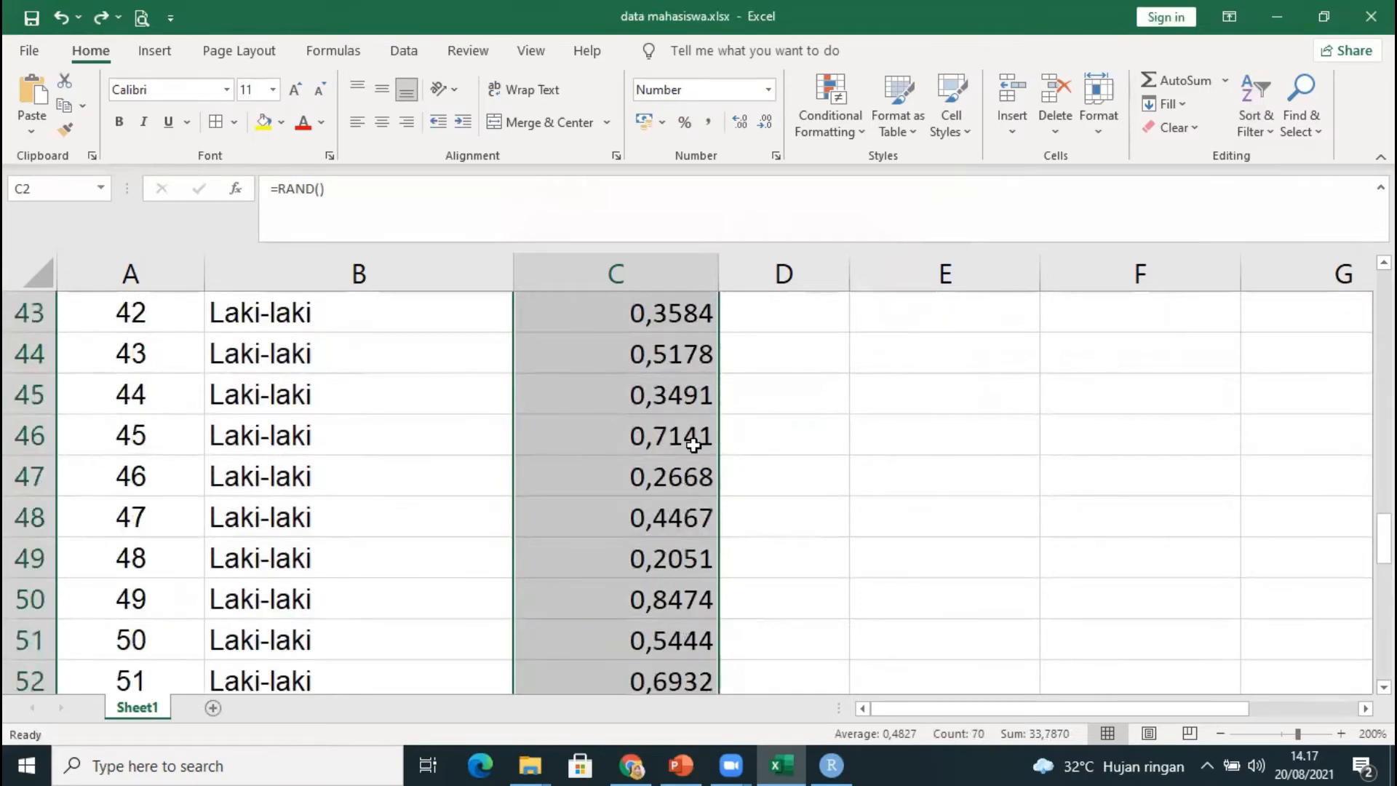
scroll(693, 445, "up", 2)
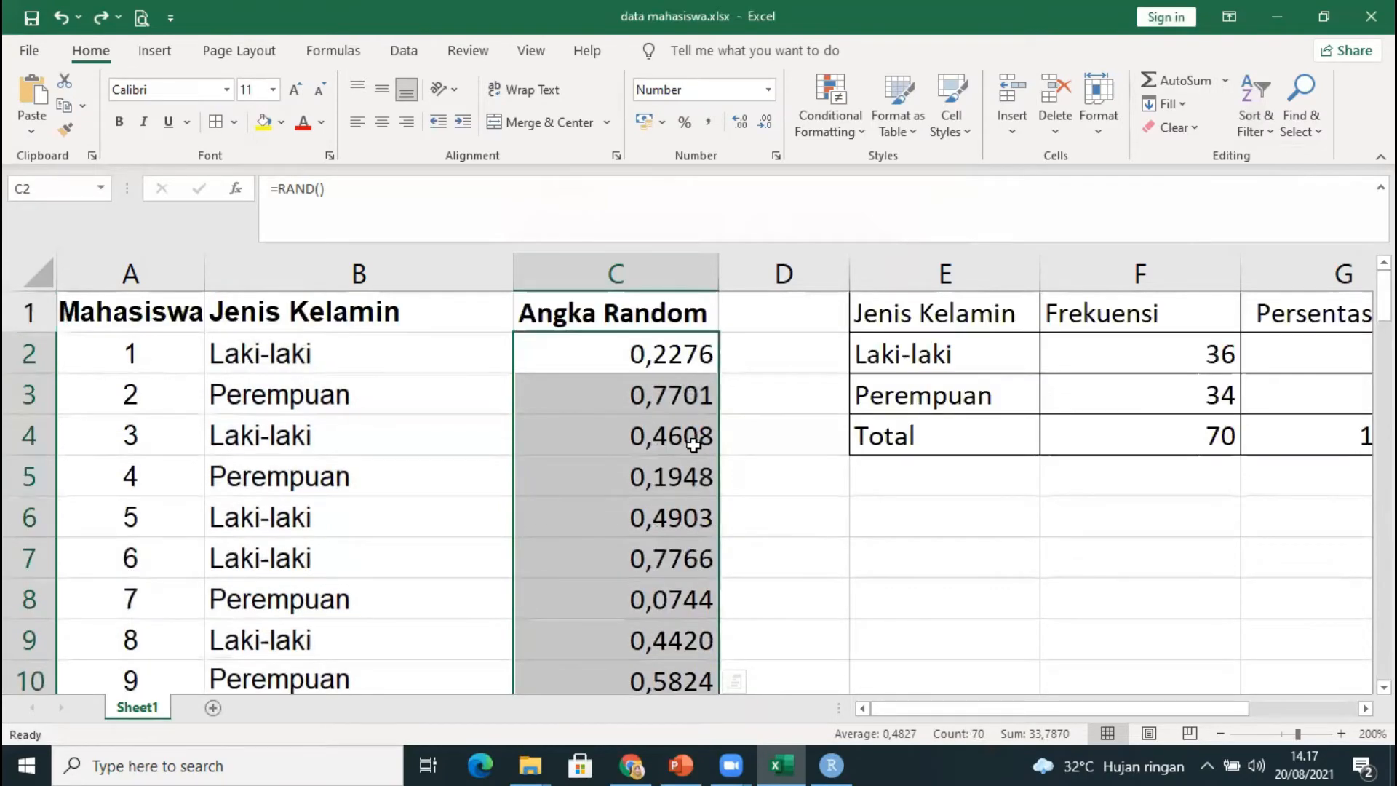
right_click(664, 349)
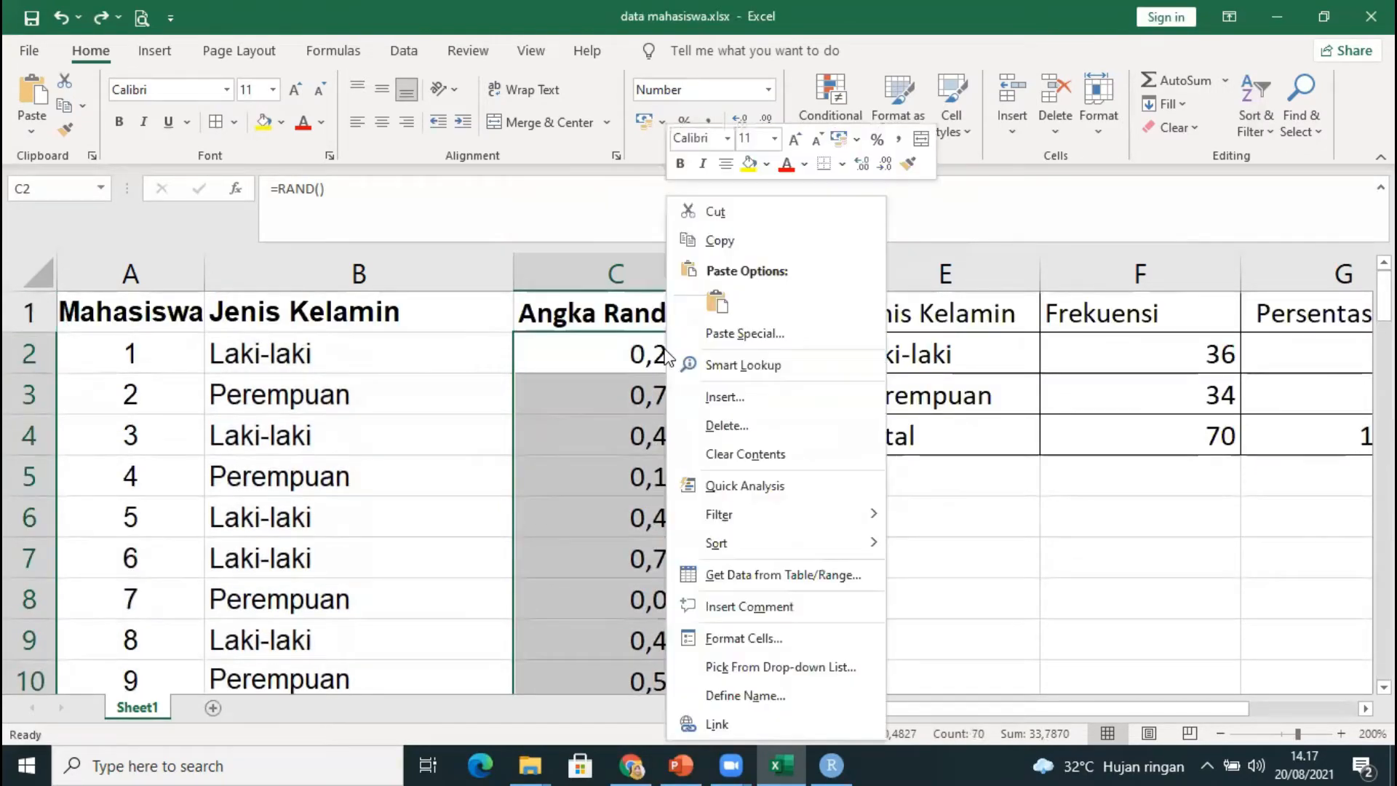
left_click(703, 241)
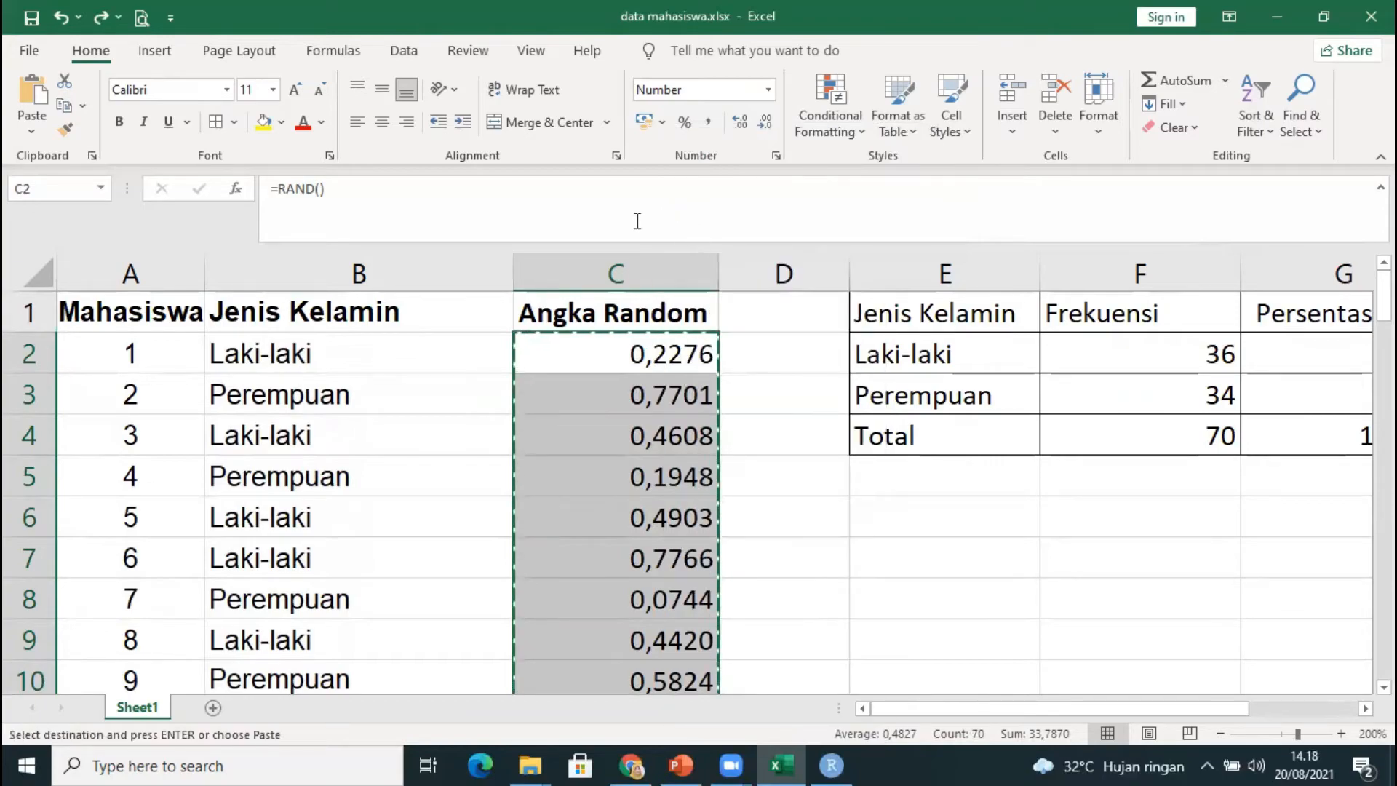
right_click(597, 359)
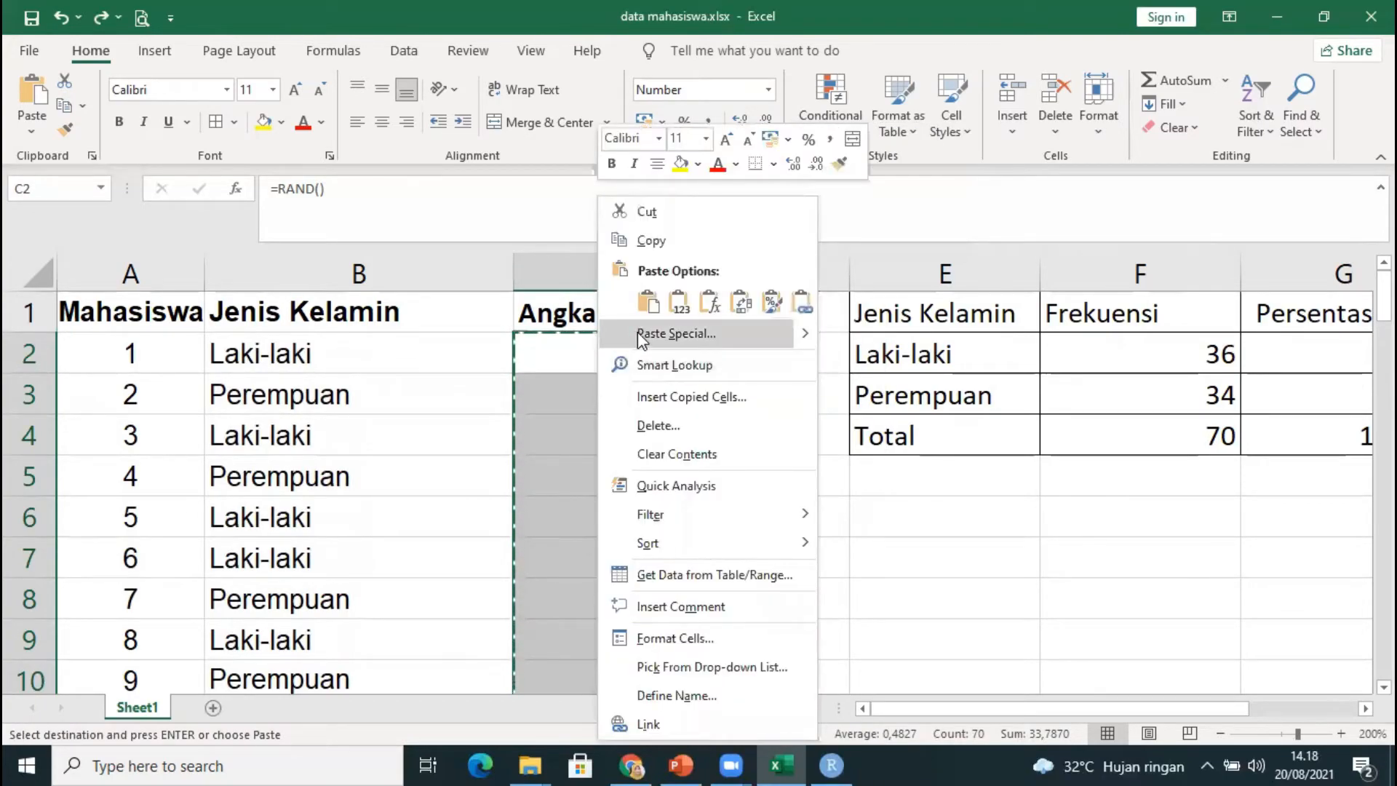
left_click(680, 302)
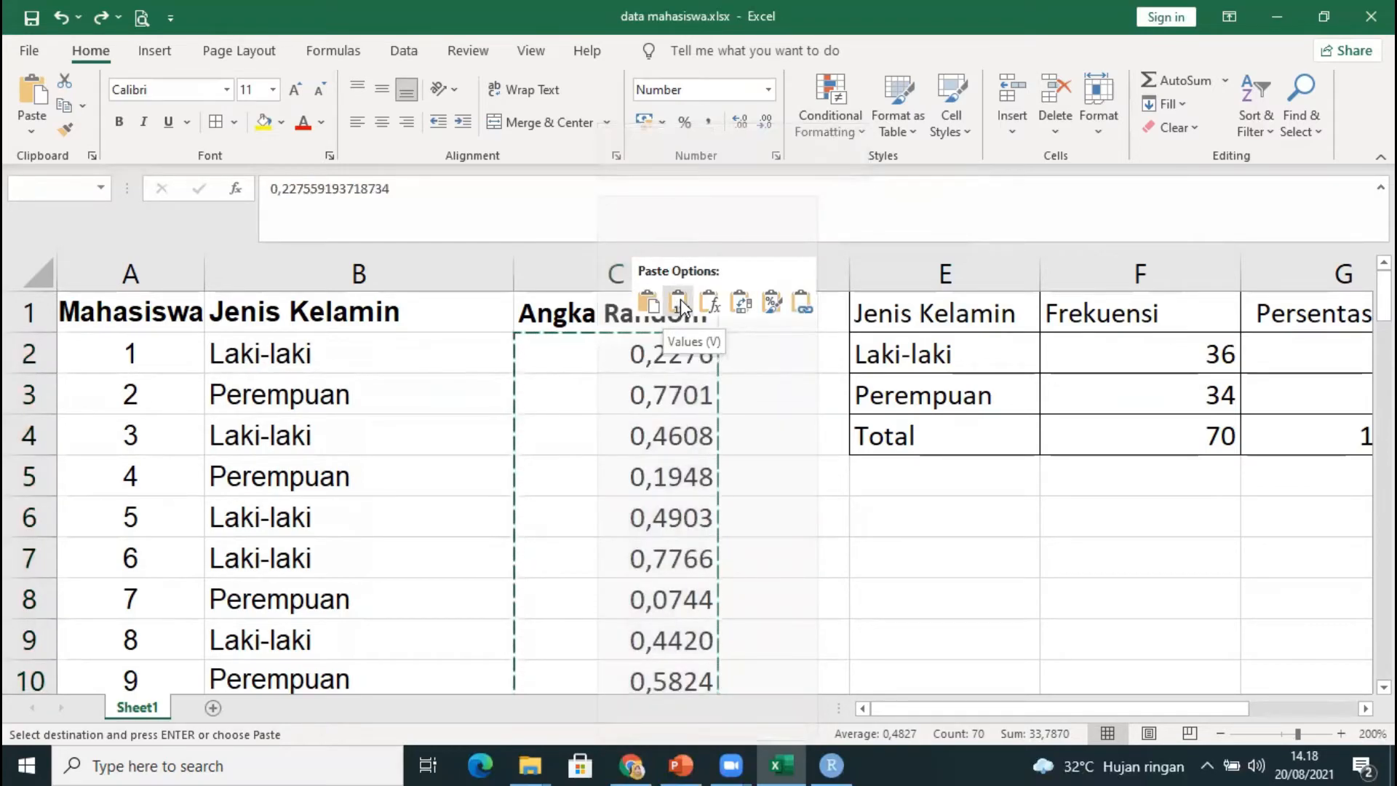
left_click(679, 302)
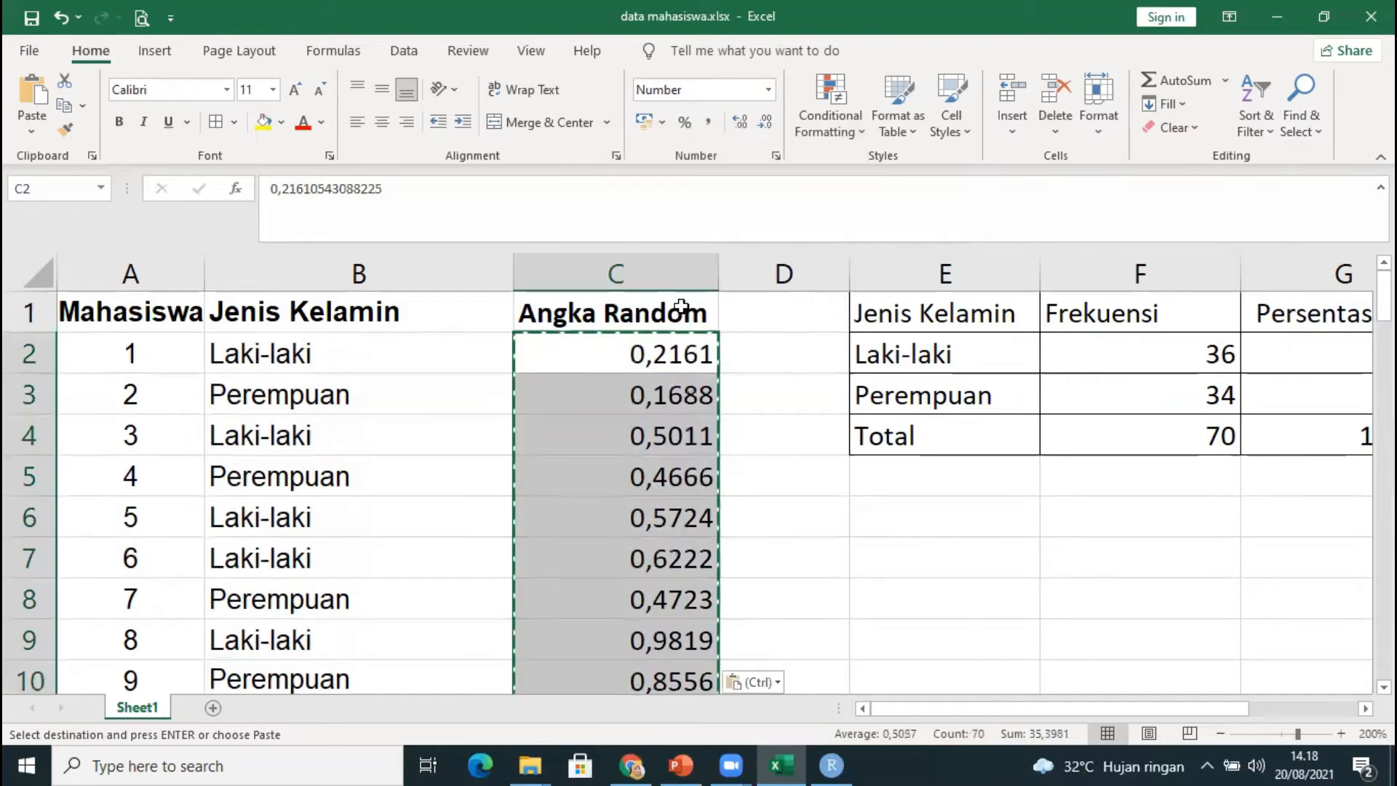
Check several cells in the Angka Random column to see whether they hold plain values instead of the RAND formula.
left_click(675, 354)
left_click(665, 393)
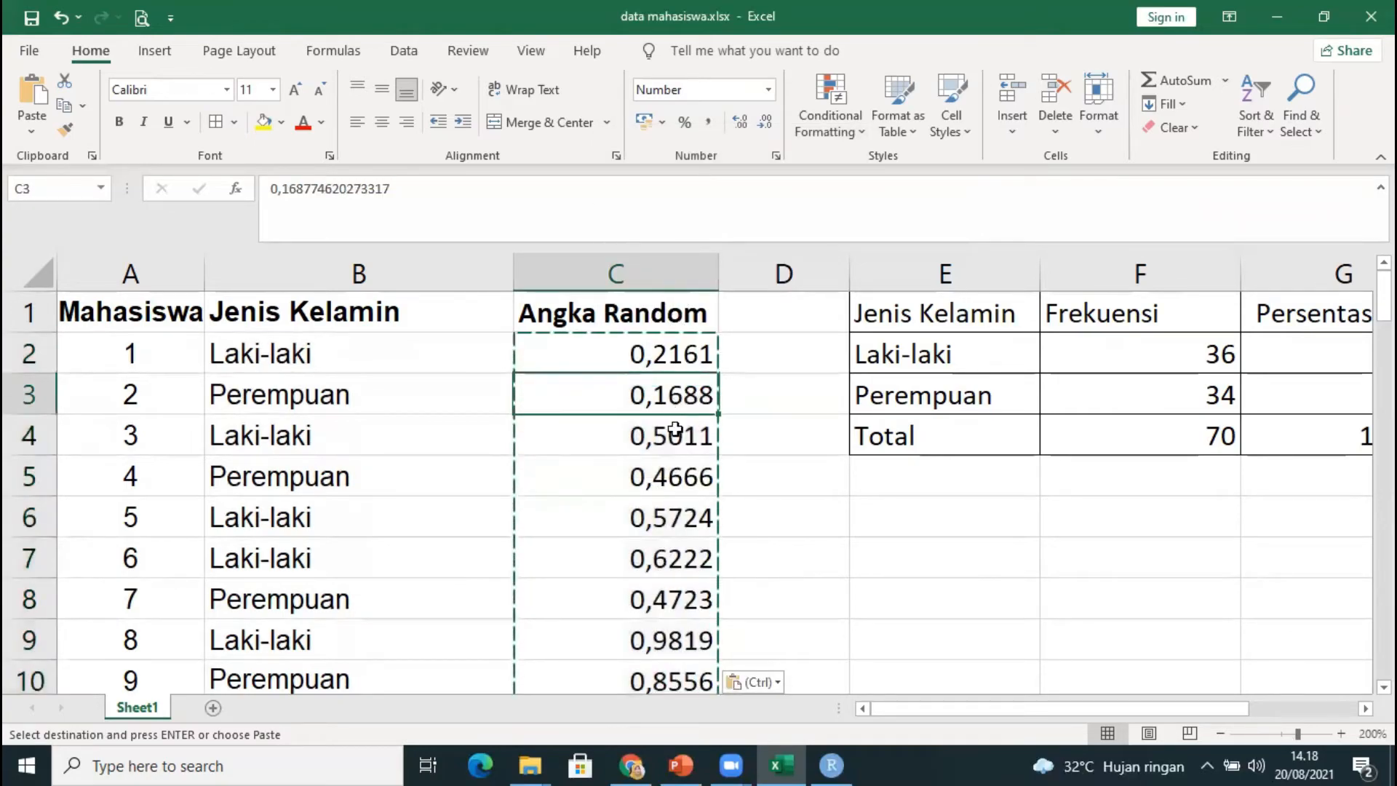
left_click(665, 434)
left_click(679, 509)
left_click(675, 557)
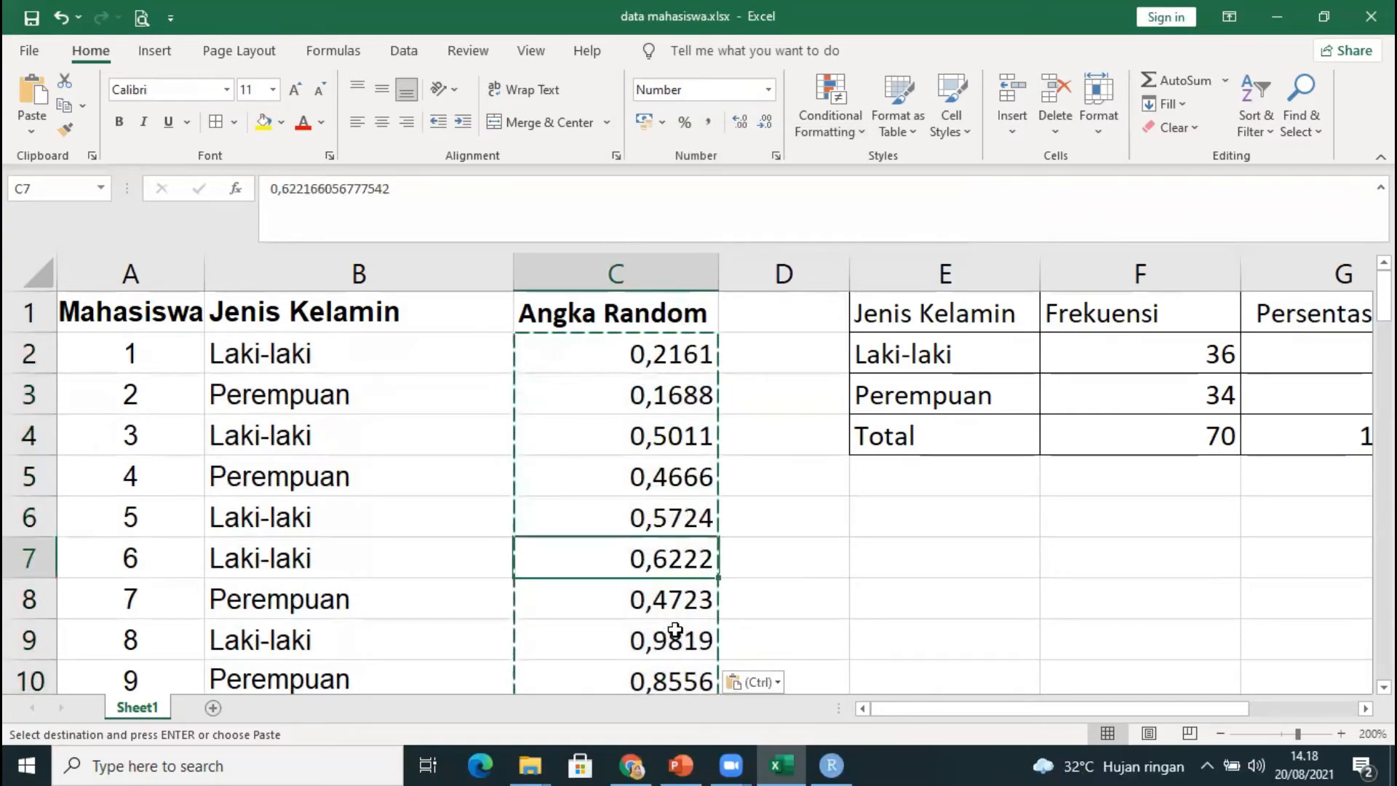
left_click(674, 633)
left_click(675, 482)
left_click(640, 430)
left_click(663, 408)
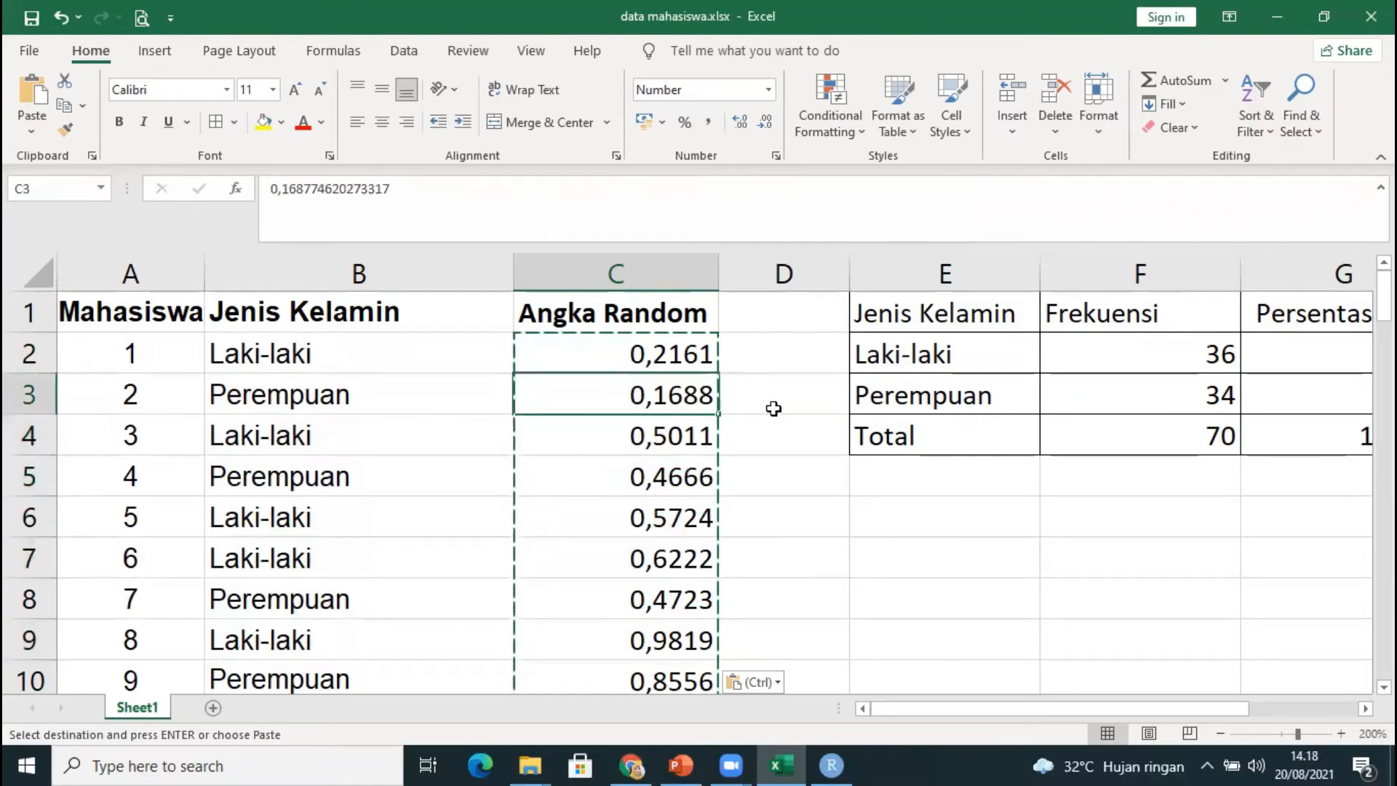
left_click(775, 409)
Sort the student table, headers included, by Angka Random on cell values from smallest to largest.
left_click_drag(131, 311, 707, 562)
left_click(1234, 130)
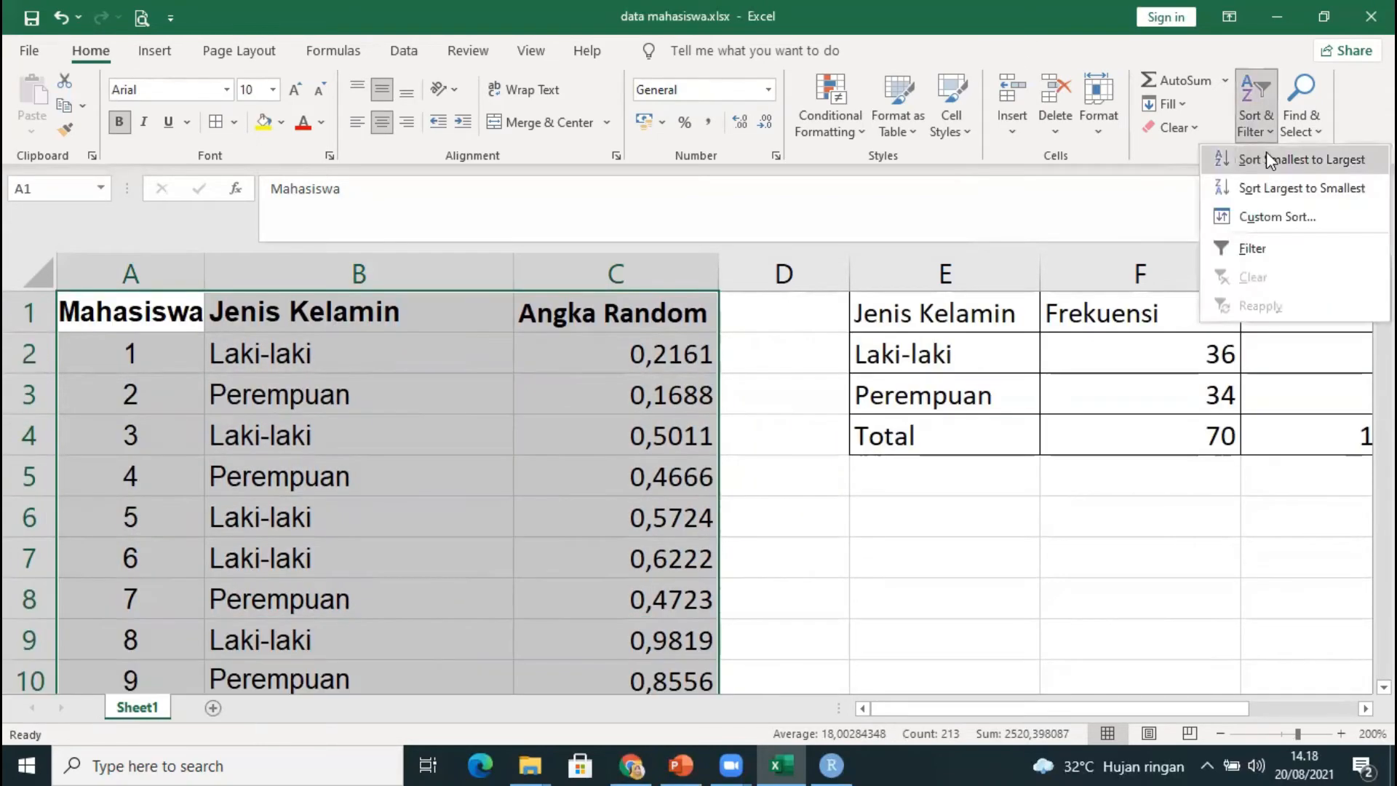
left_click(1261, 217)
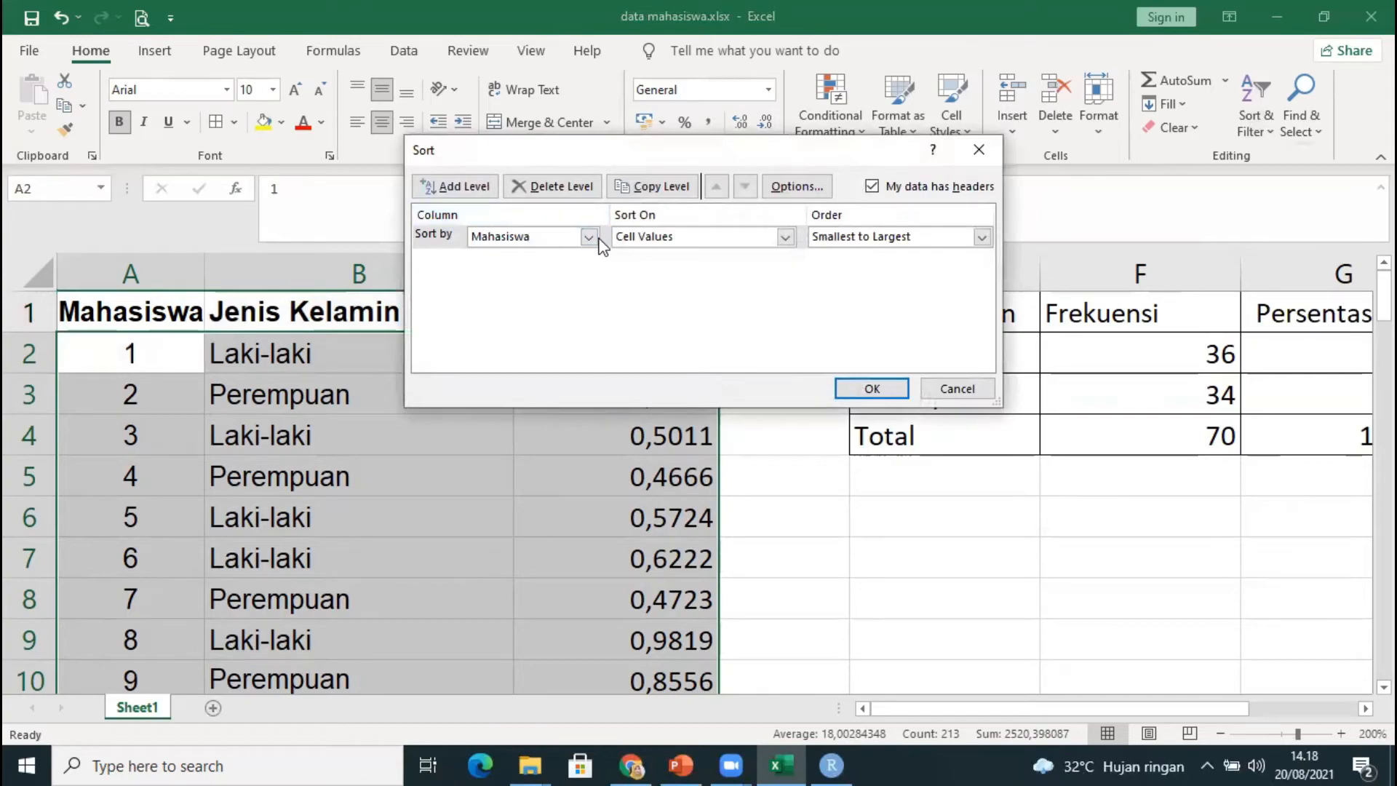
left_click(590, 238)
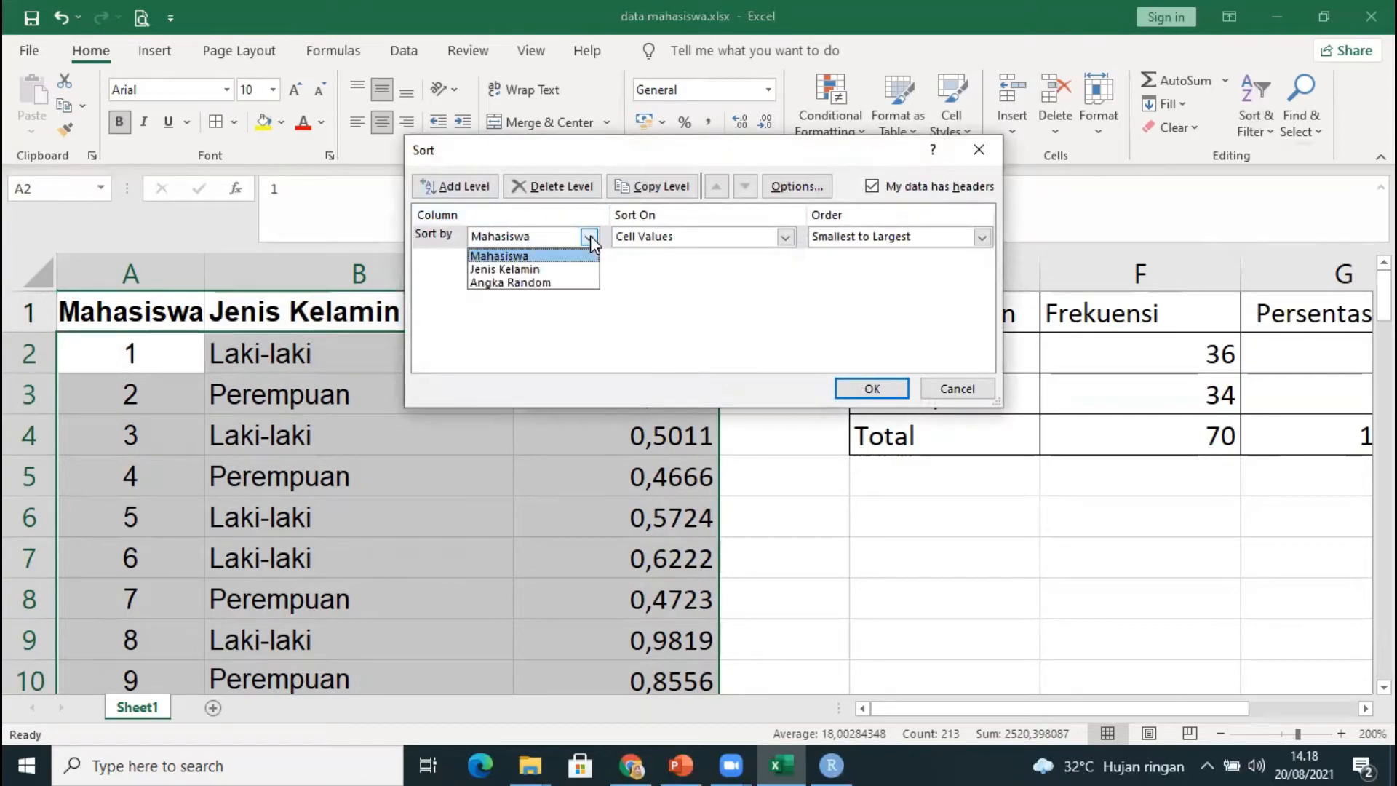
left_click(579, 282)
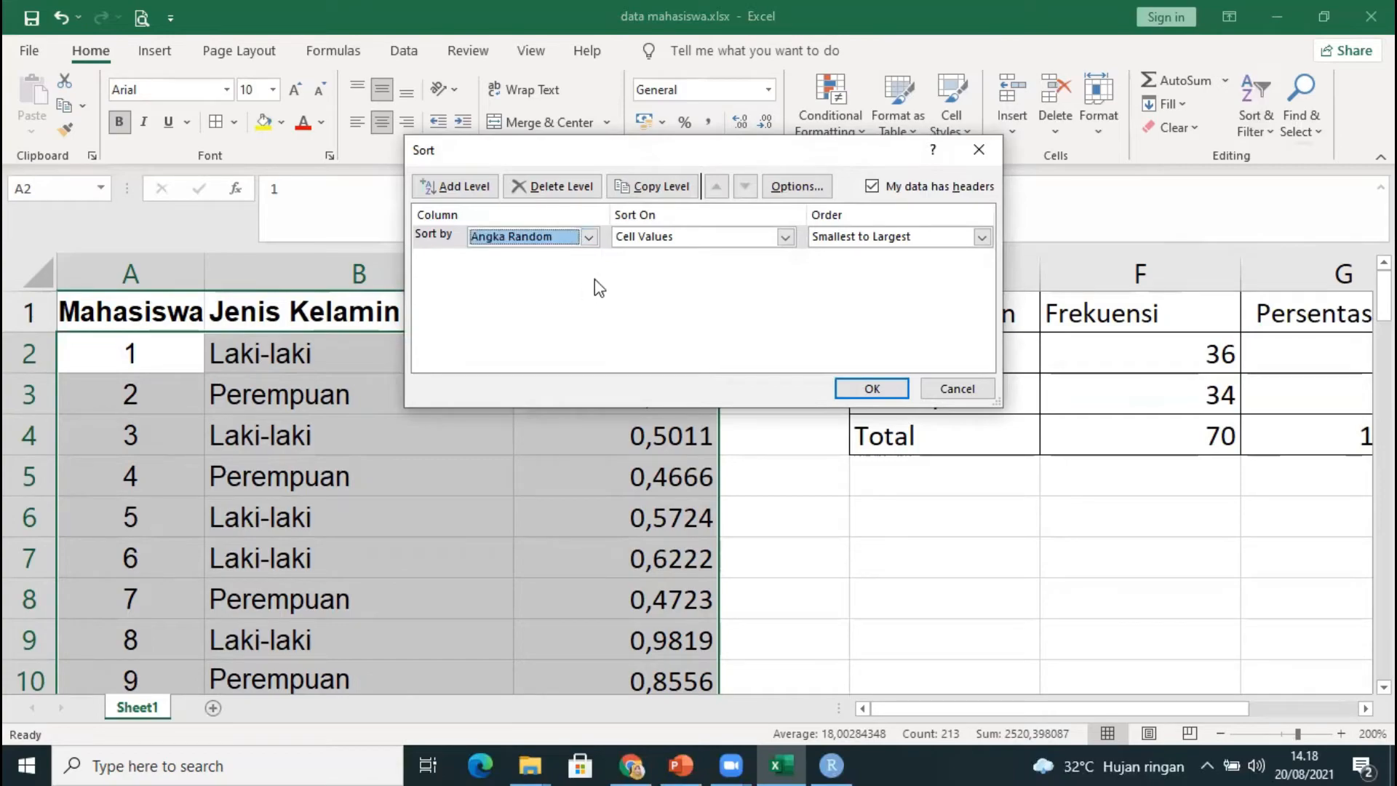
left_click(700, 240)
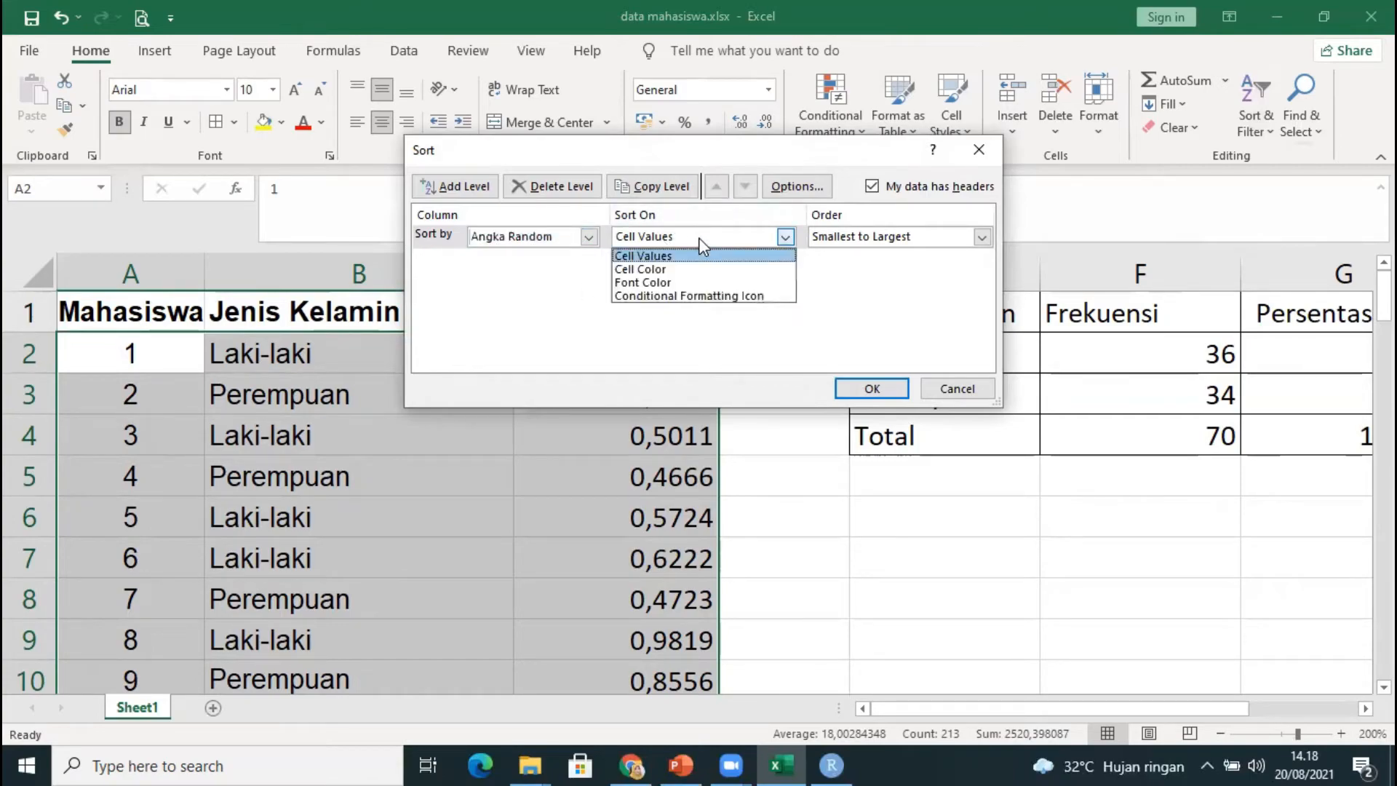
left_click(699, 239)
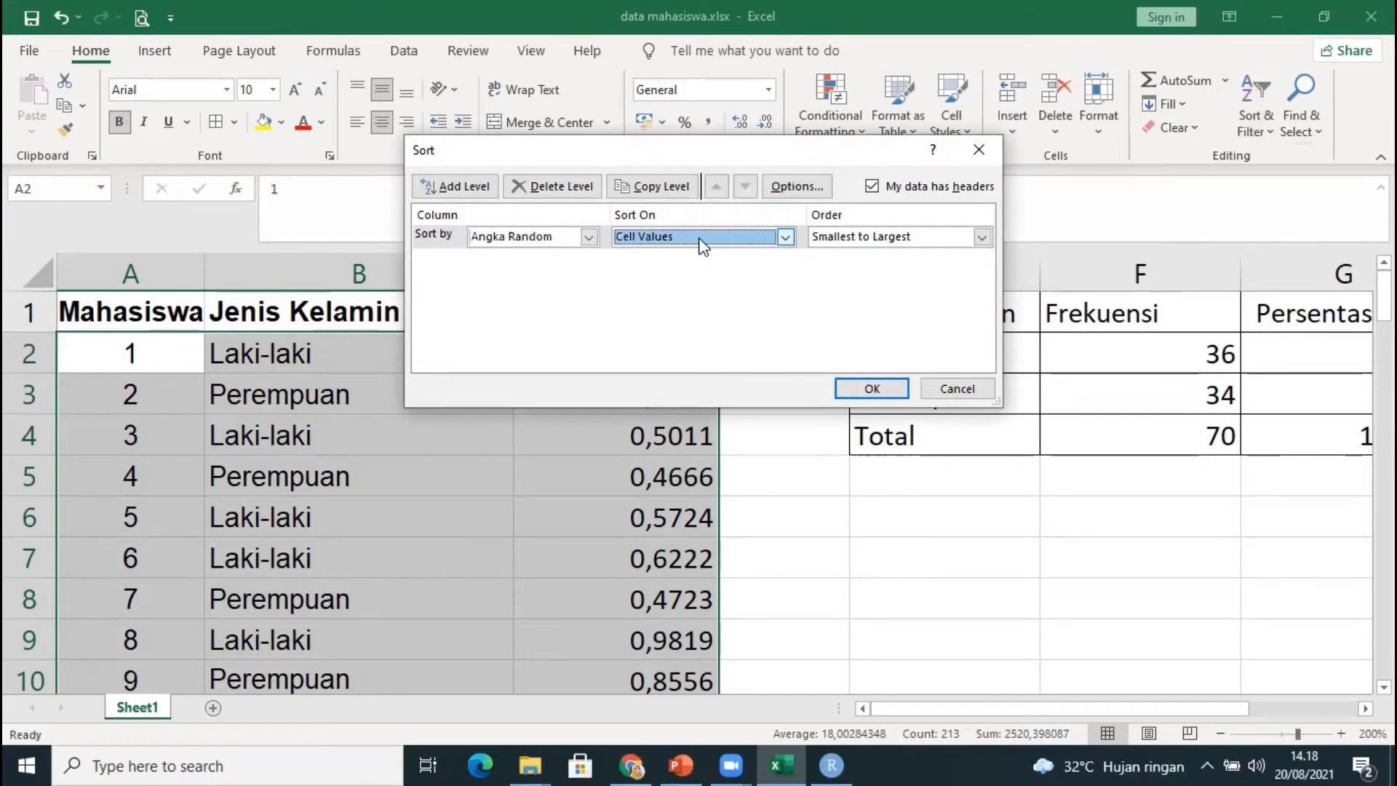
left_click(892, 239)
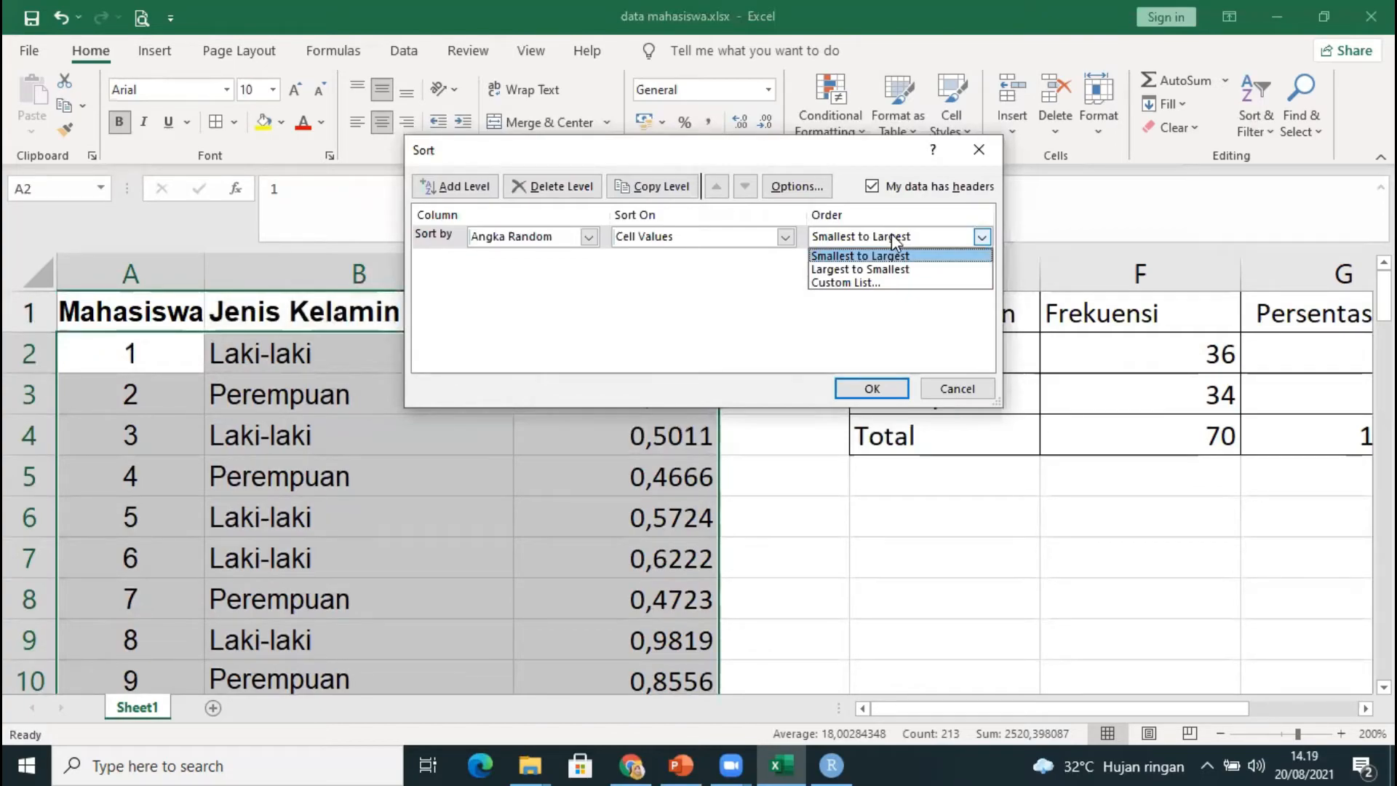
left_click(887, 255)
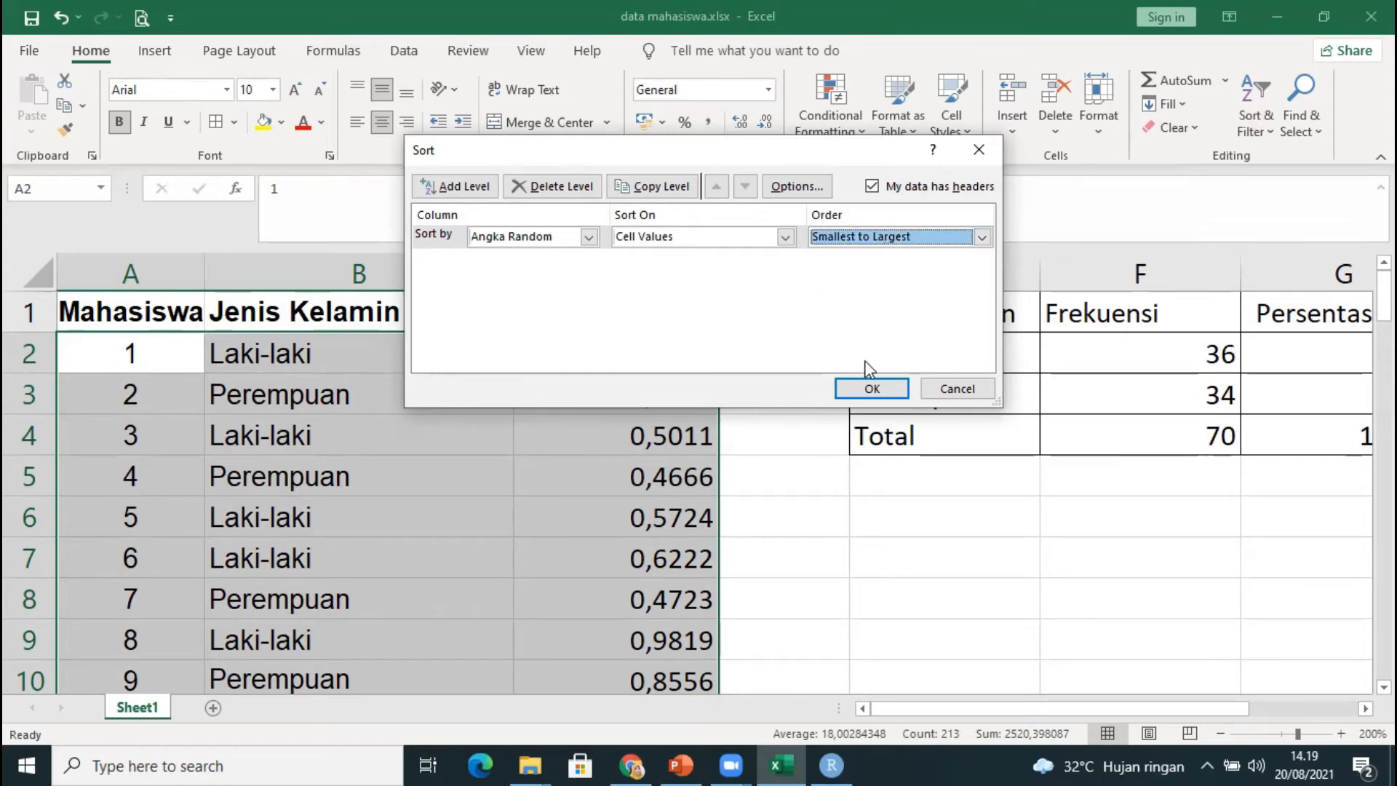
left_click(871, 387)
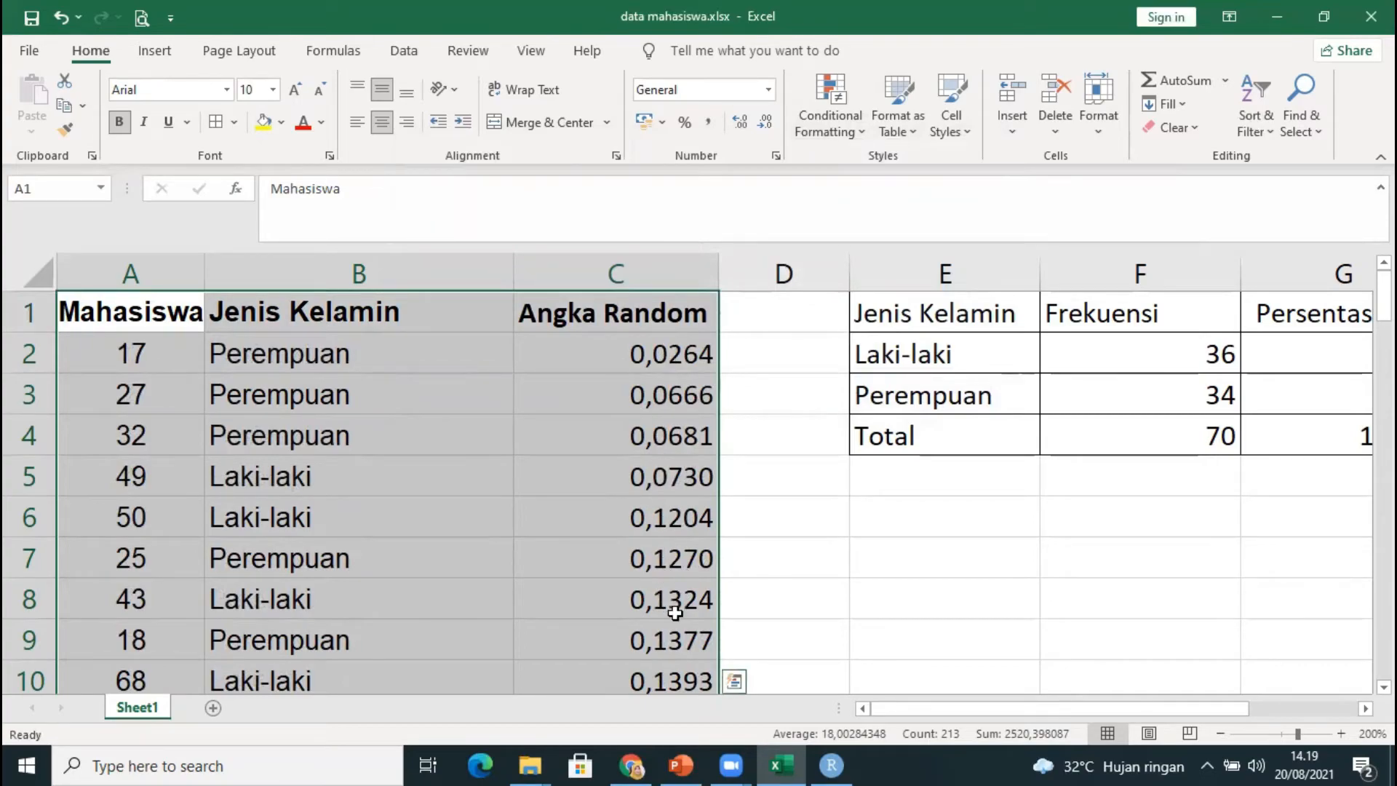
Review the sorted table from first to last row, comparing the Angka Random values with the student numbers beside them.
scroll(675, 614, "down", 16)
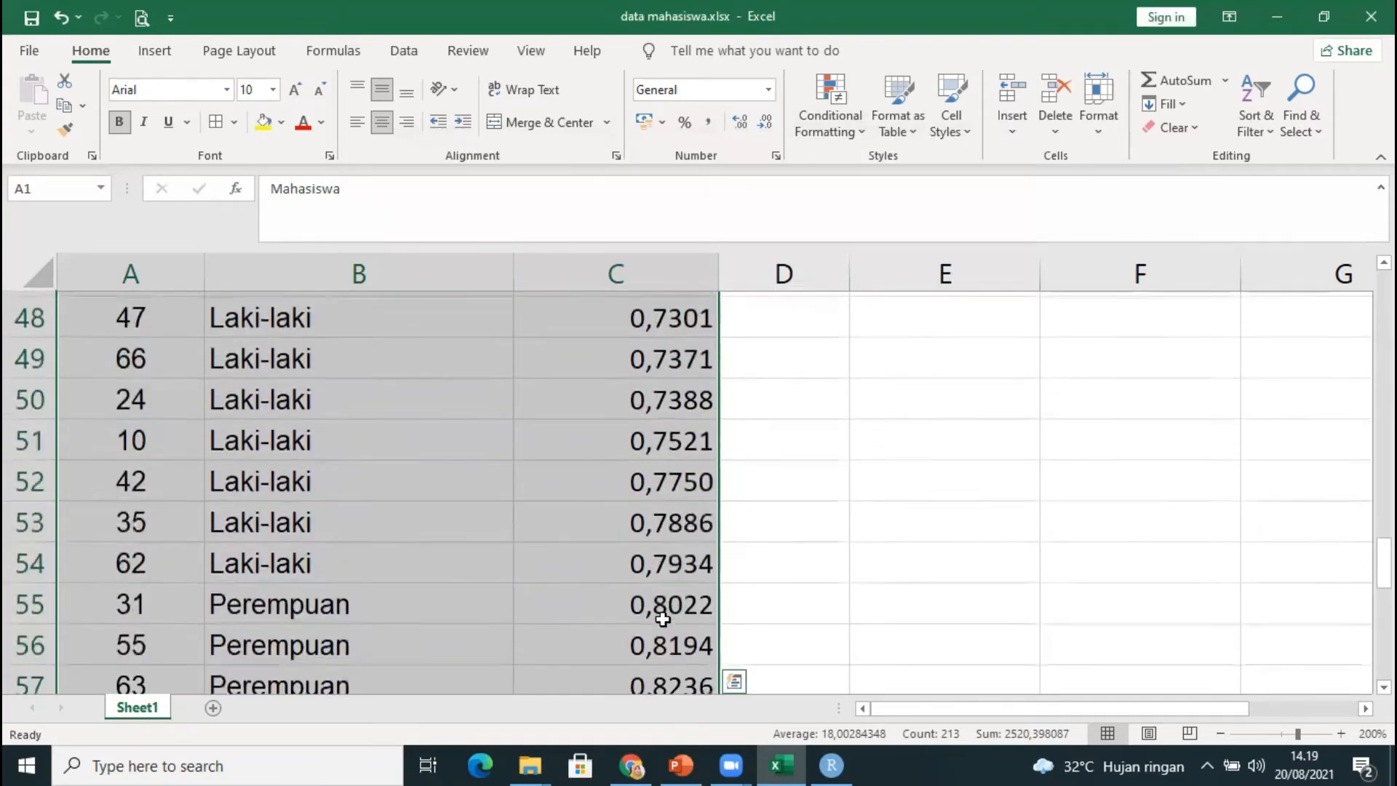
scroll(662, 618, "down", 6)
scroll(660, 617, "up", 20)
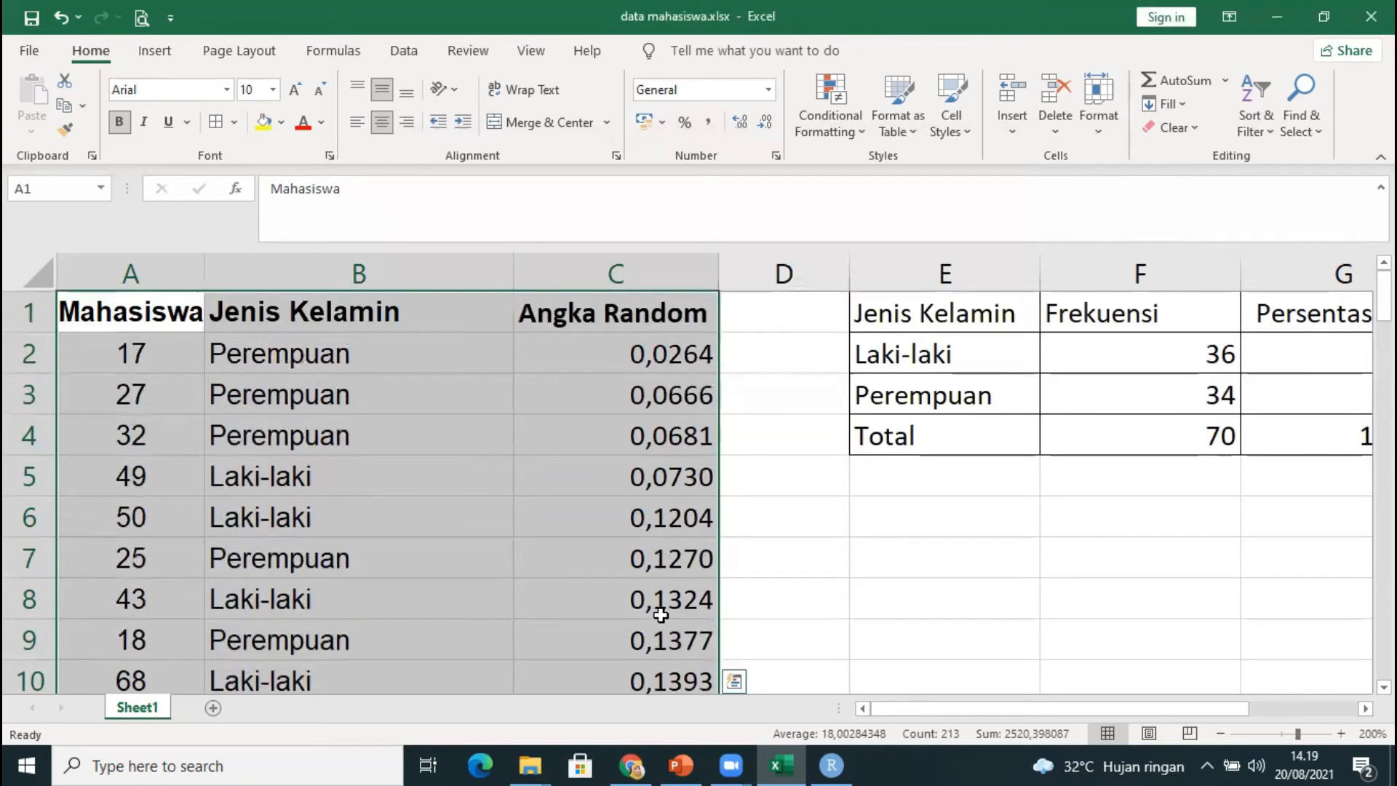
left_click(639, 360)
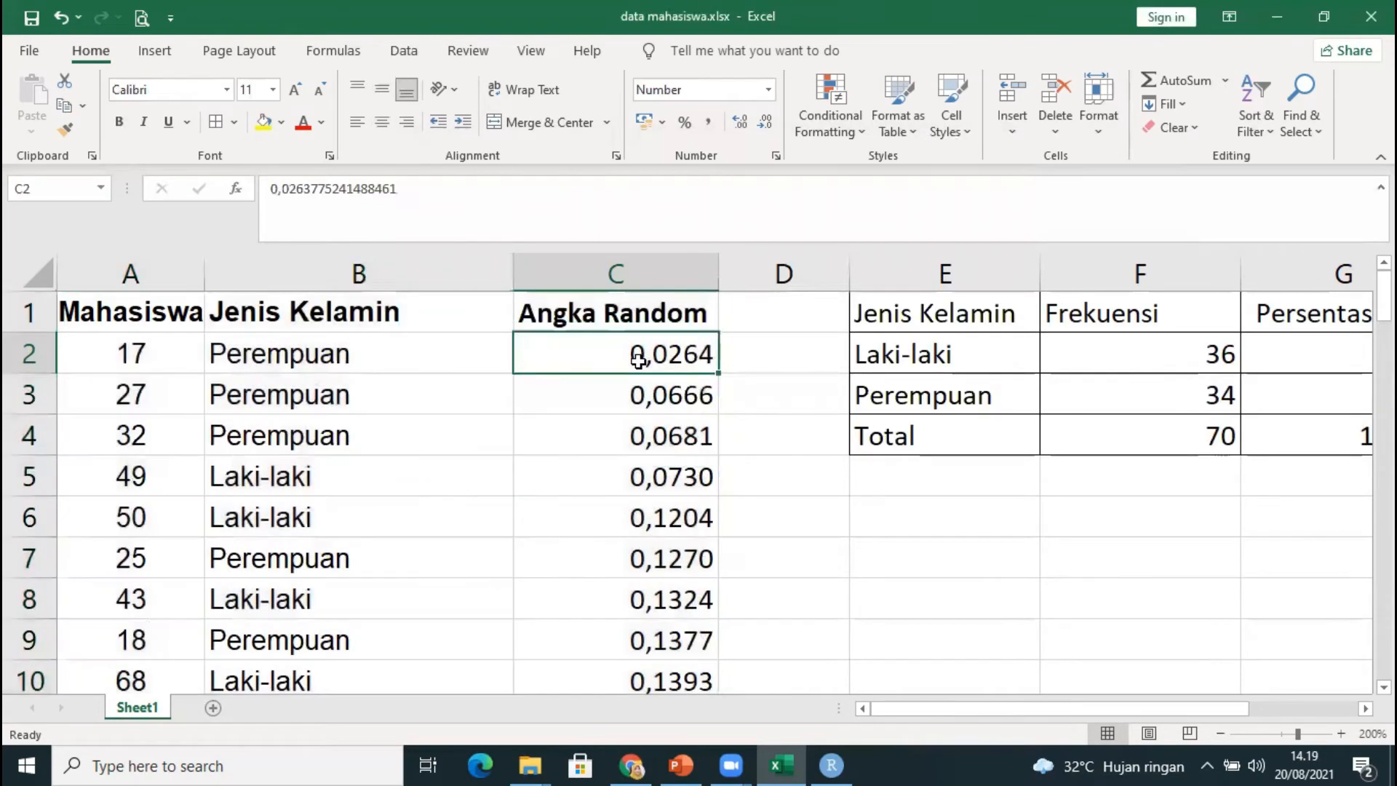
left_click(131, 352)
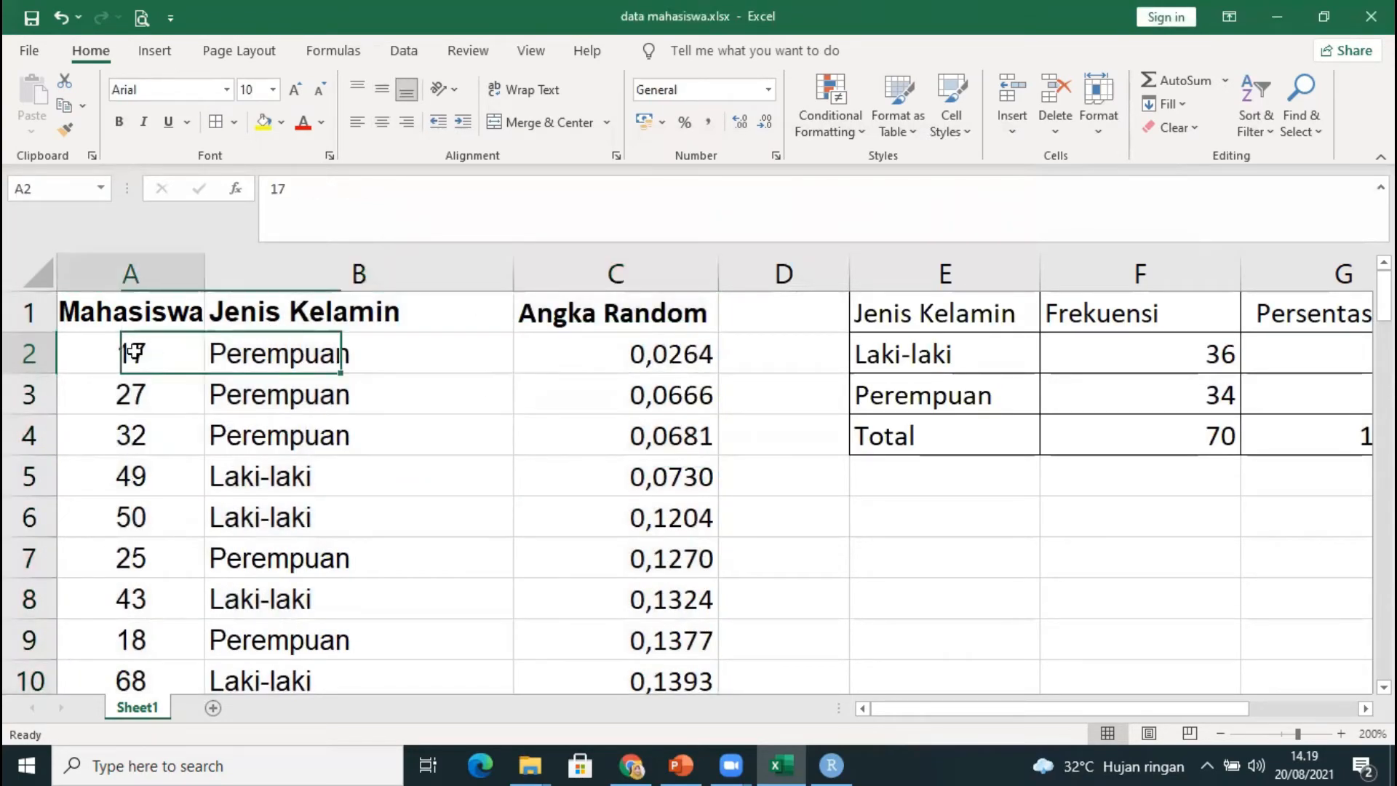
left_click(148, 427)
left_click(134, 351)
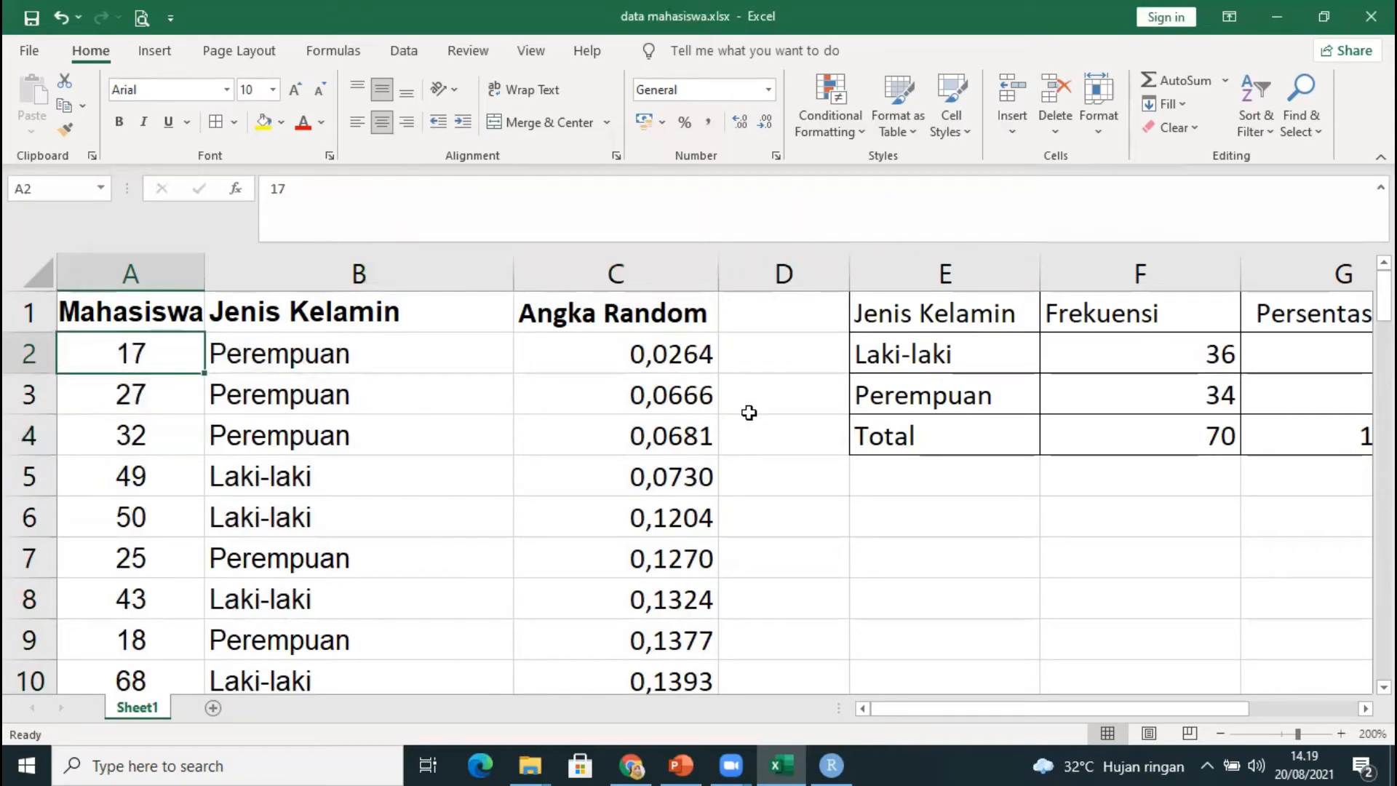
left_click(653, 355)
left_click(134, 347)
left_click(151, 402)
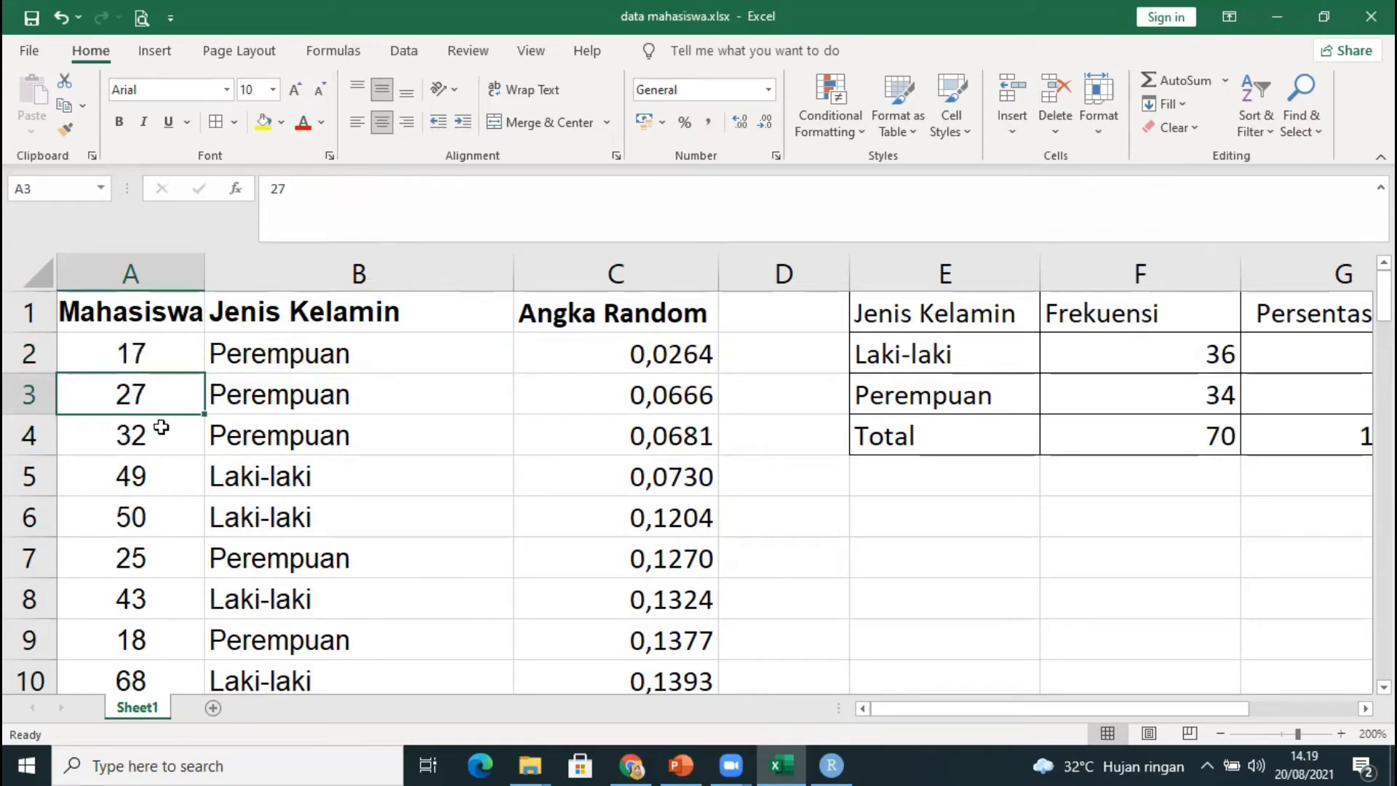
Examine the student numbers in the Mahasiswa column one by one, from A2 down to the fifteenth student in A16.
left_click(114, 353)
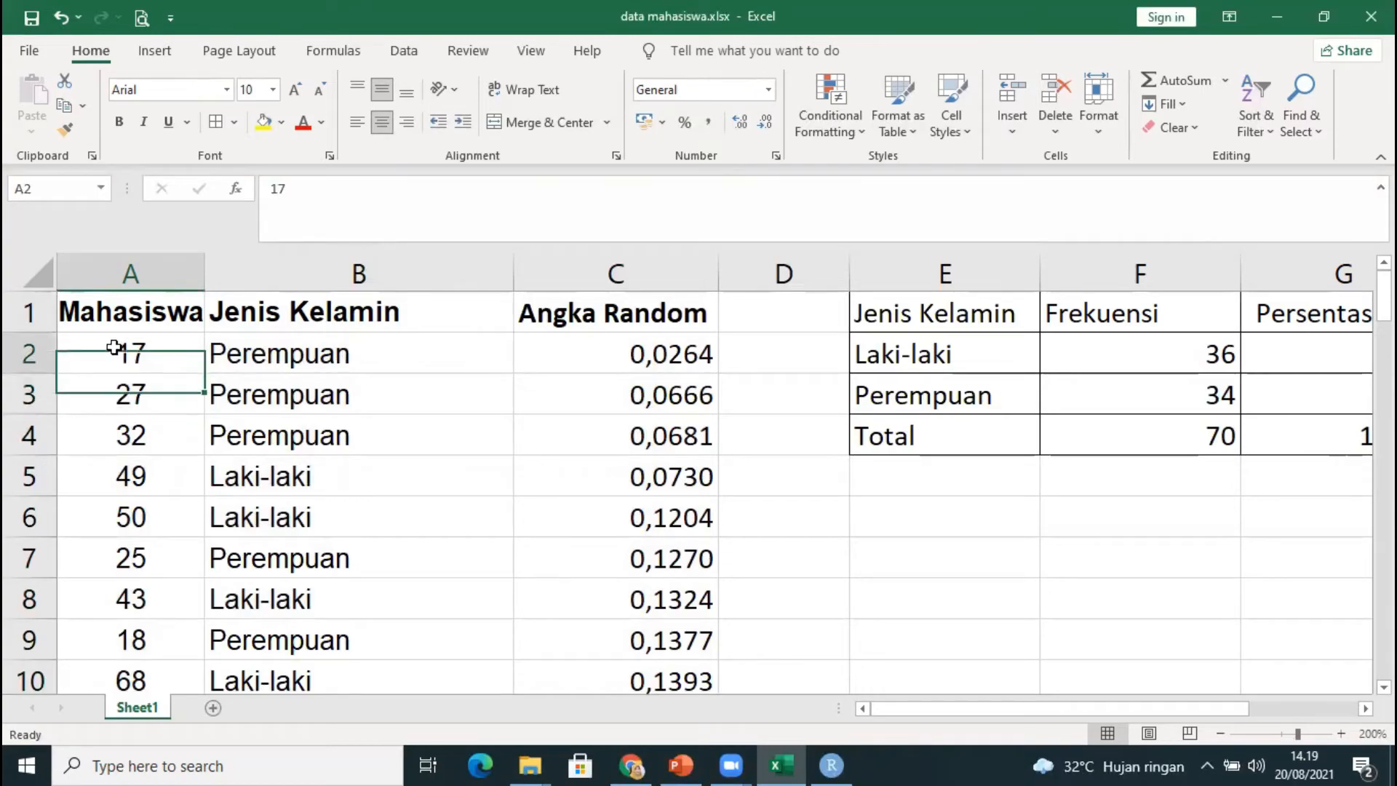
left_click(119, 395)
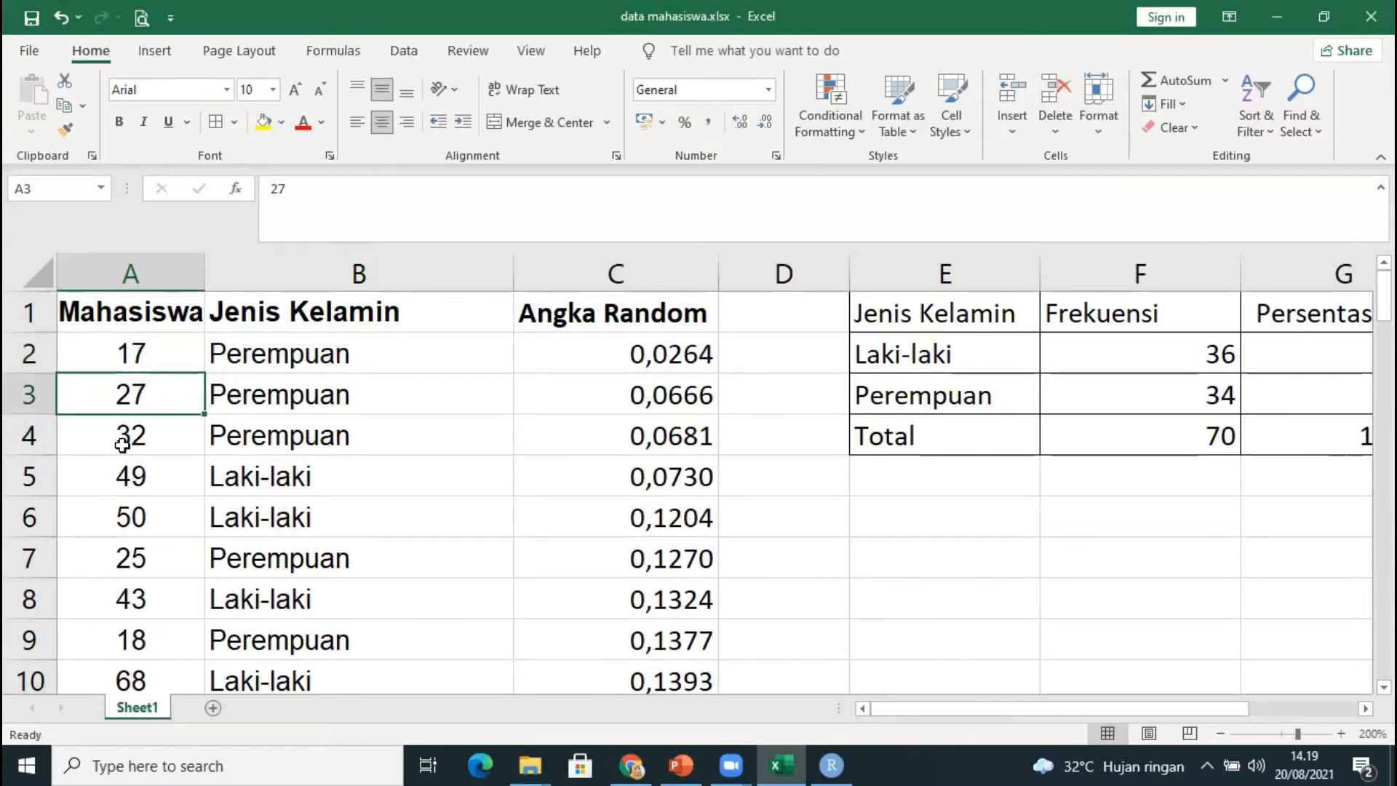
left_click(119, 437)
left_click(122, 476)
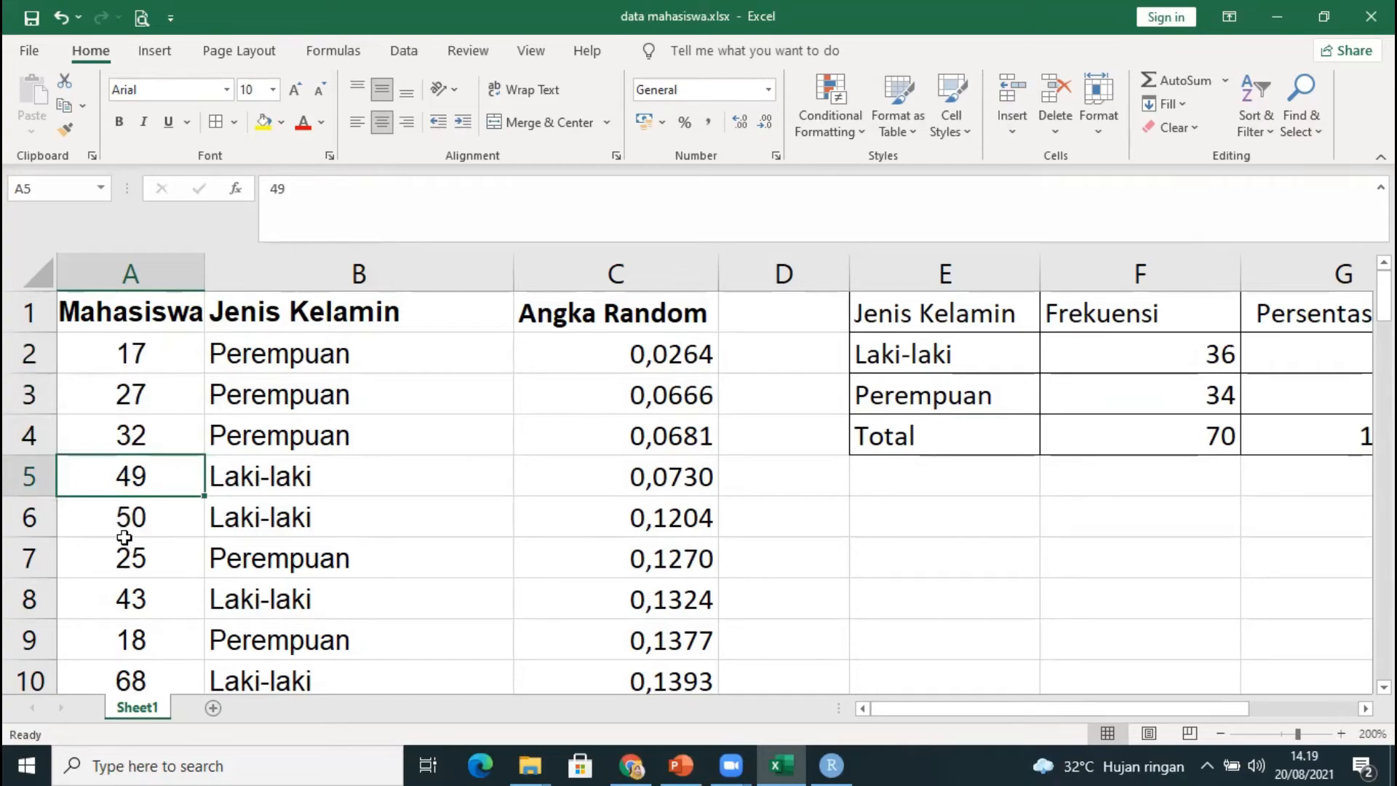
scroll(124, 535, "down", 7)
scroll(124, 529, "down", 6)
scroll(121, 502, "up", 10)
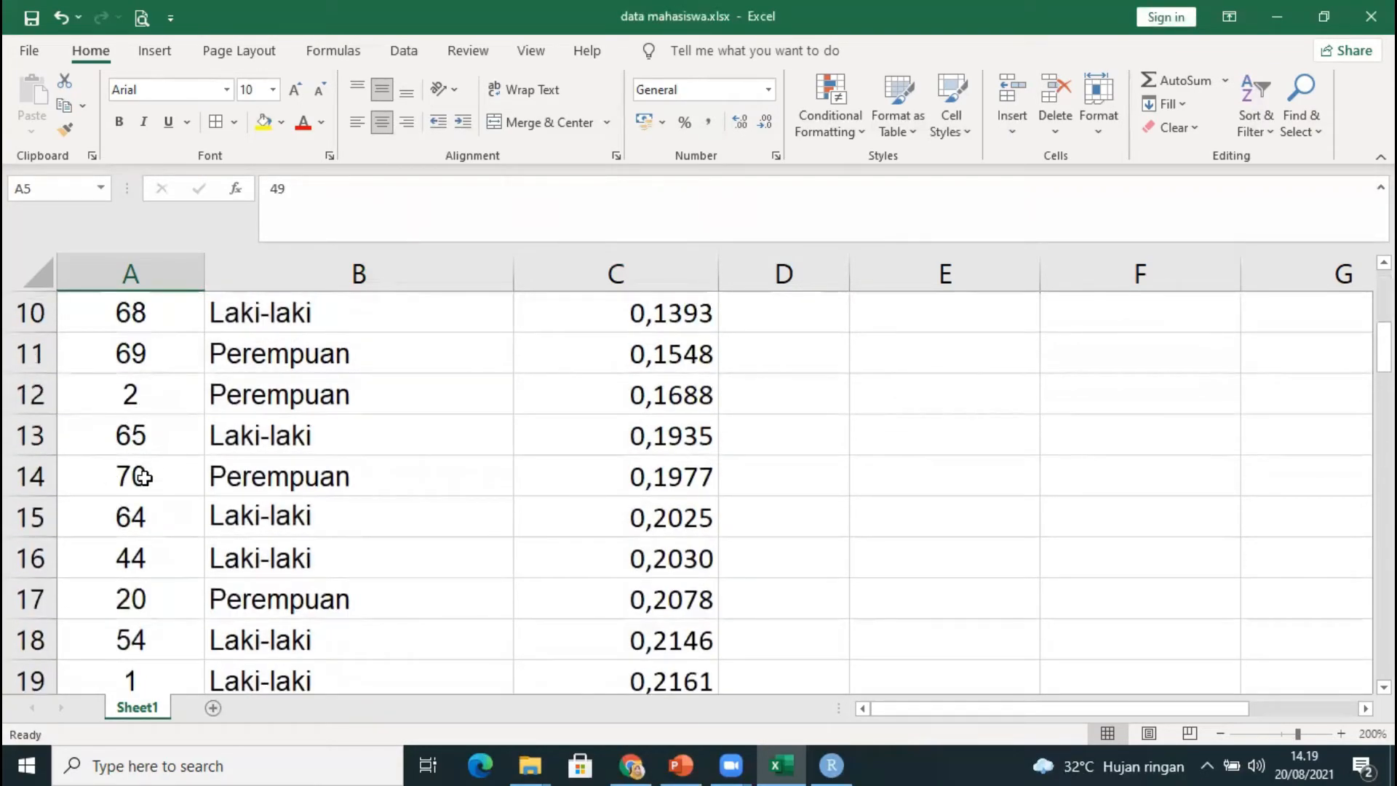
left_click(167, 554)
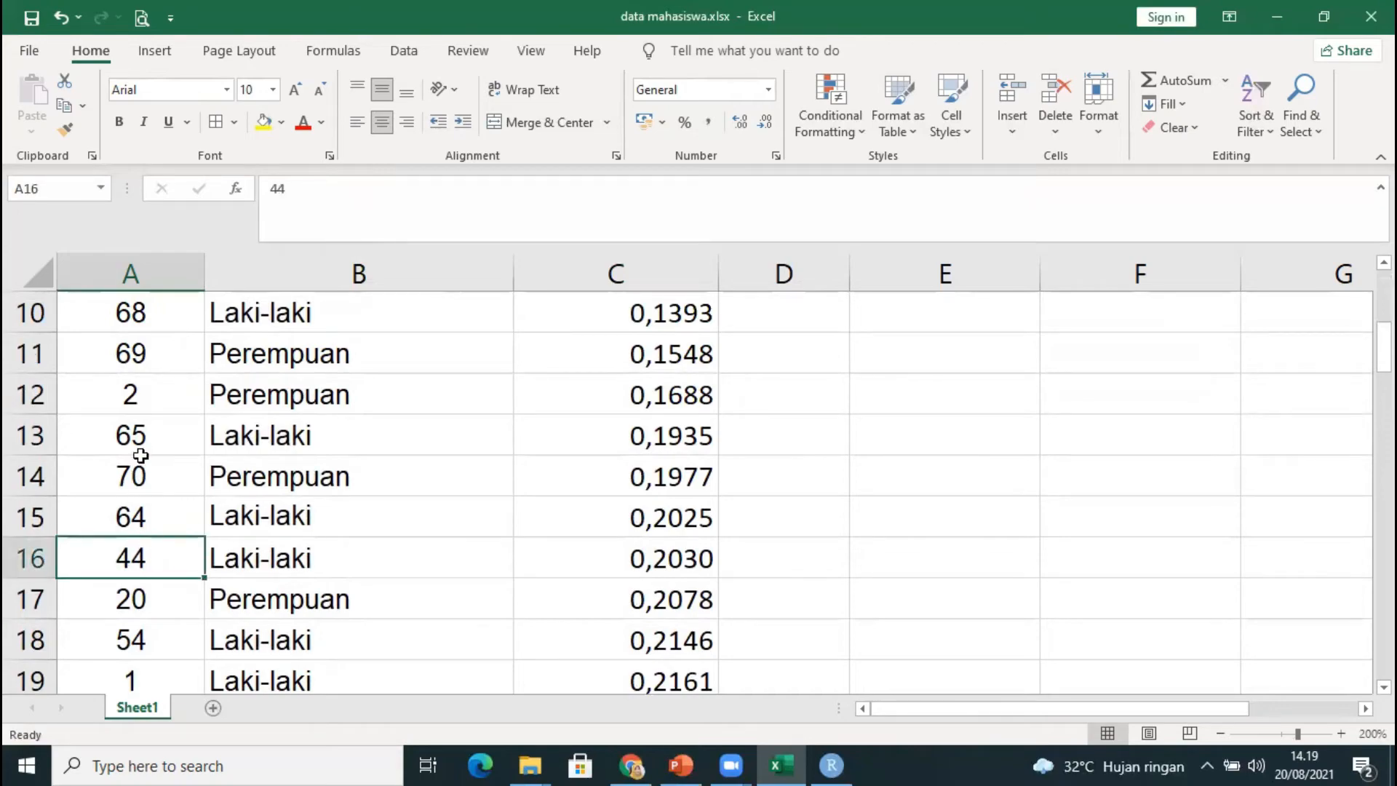
scroll(138, 451, "up", 3)
Copy the headers and first 15 sorted students, A1:C16, and paste them at A1 of a new sheet.
left_click_drag(120, 310, 125, 557)
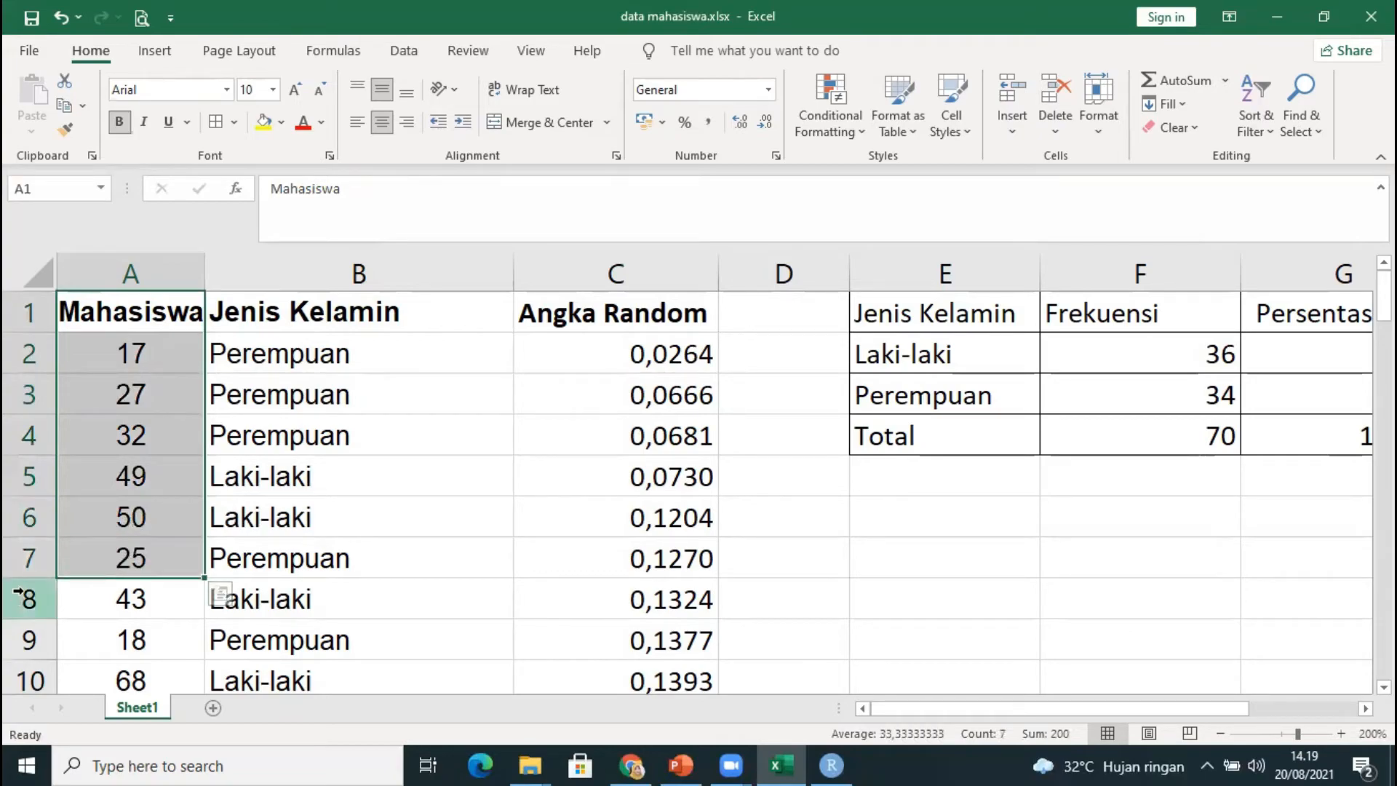
left_click(129, 308)
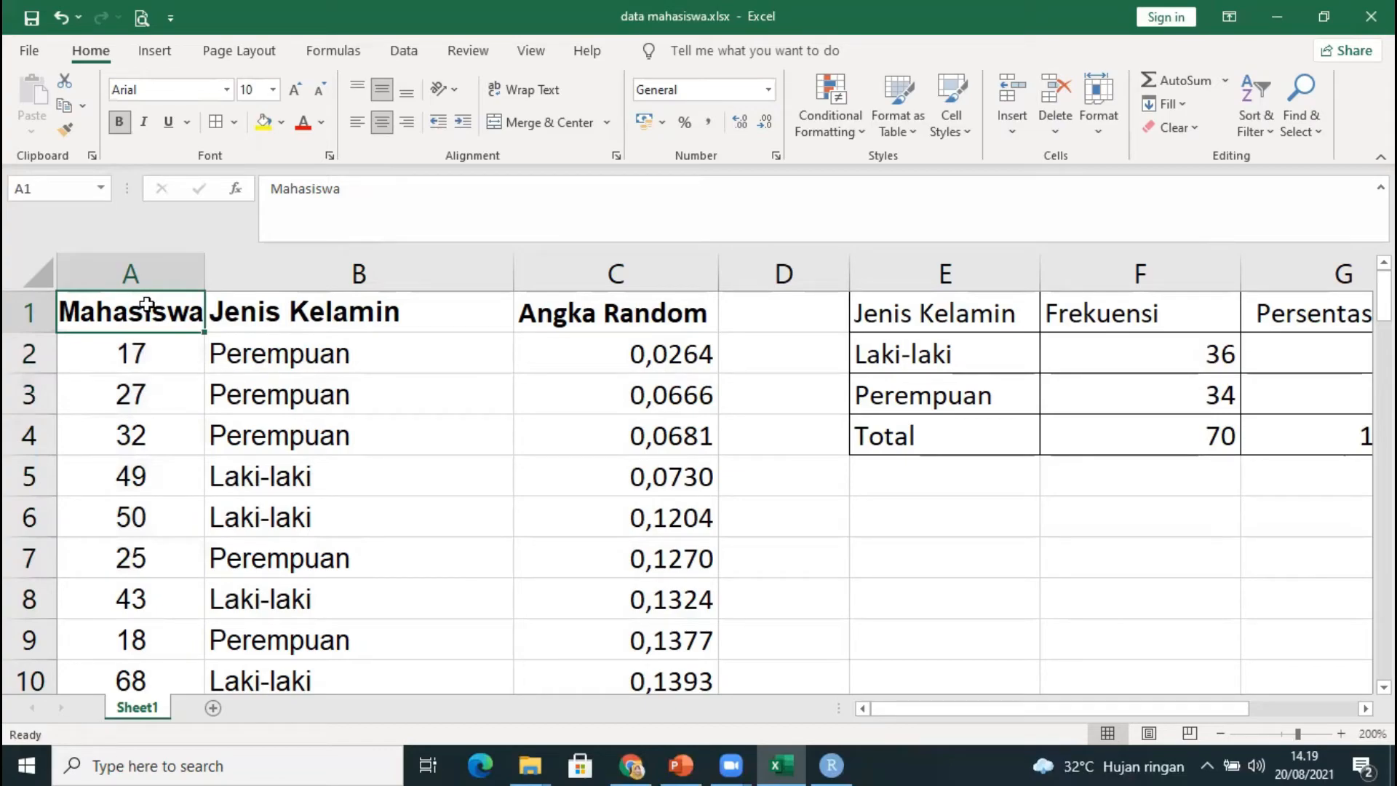
left_click(155, 365)
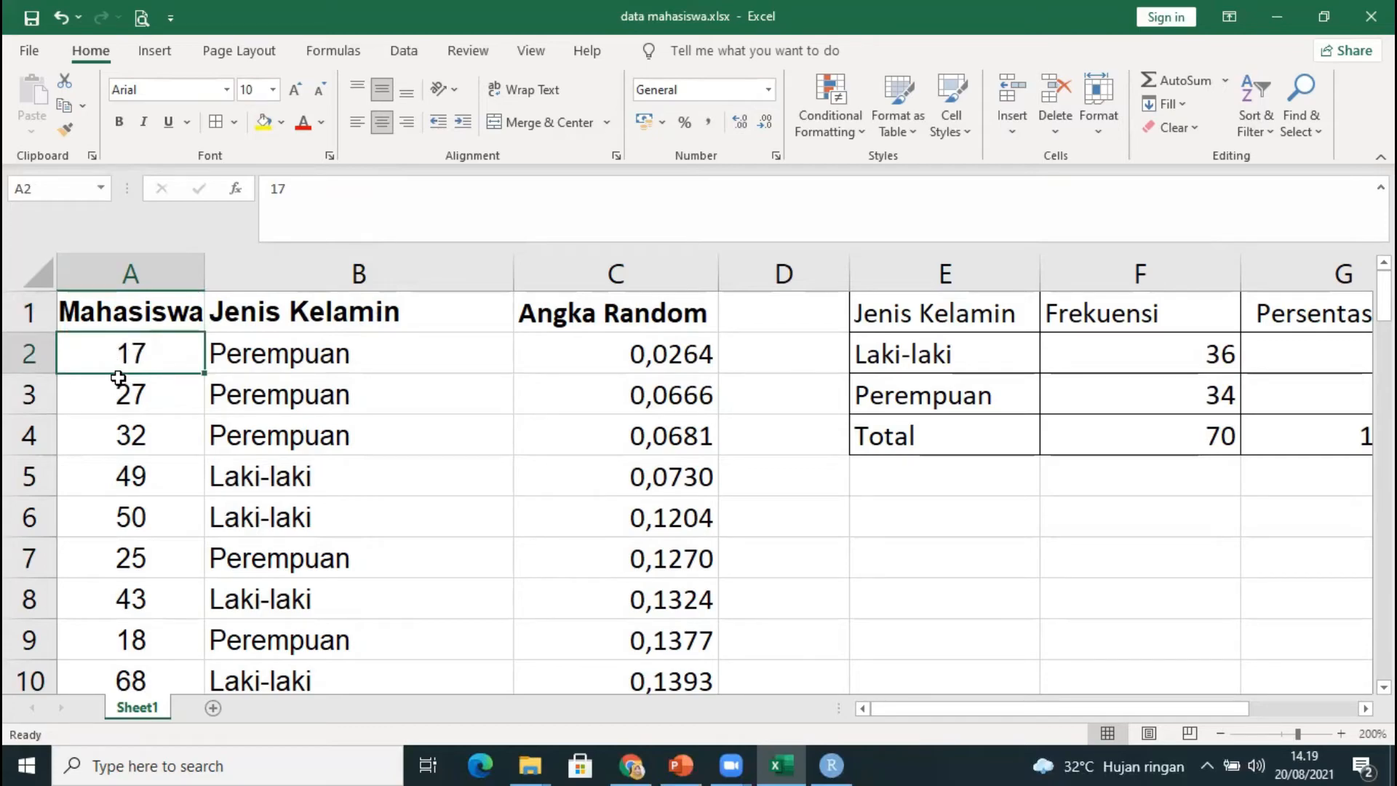
left_click_drag(119, 314, 640, 575)
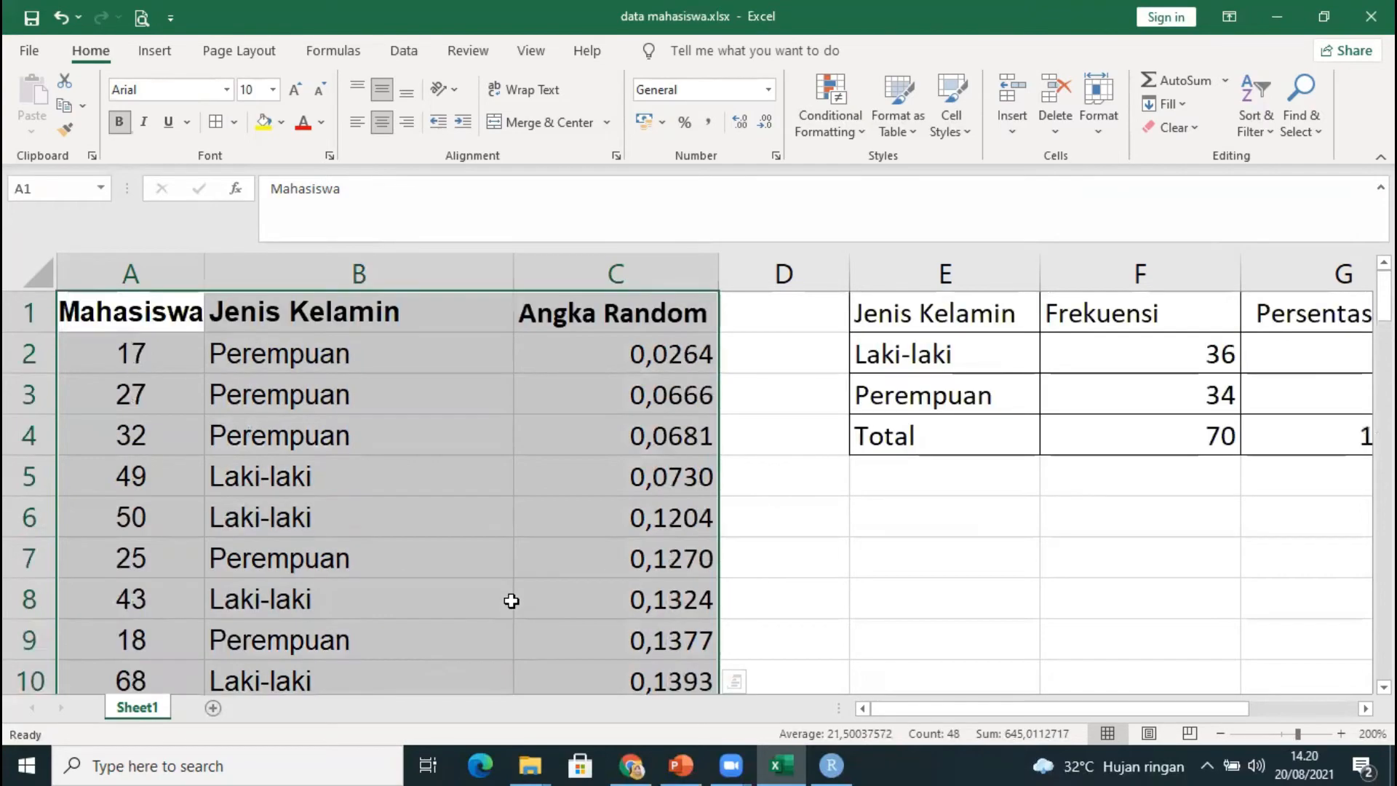
right_click(393, 320)
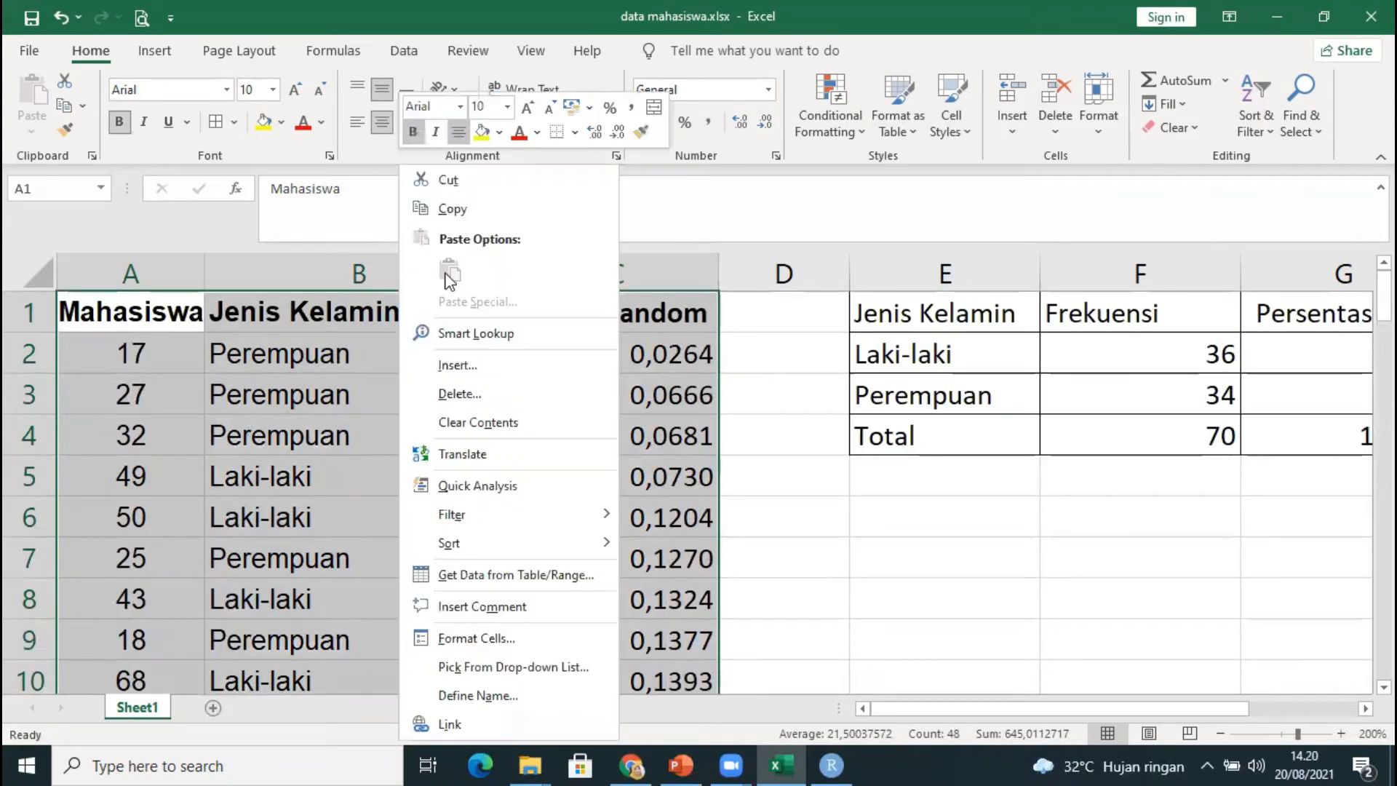
left_click(474, 209)
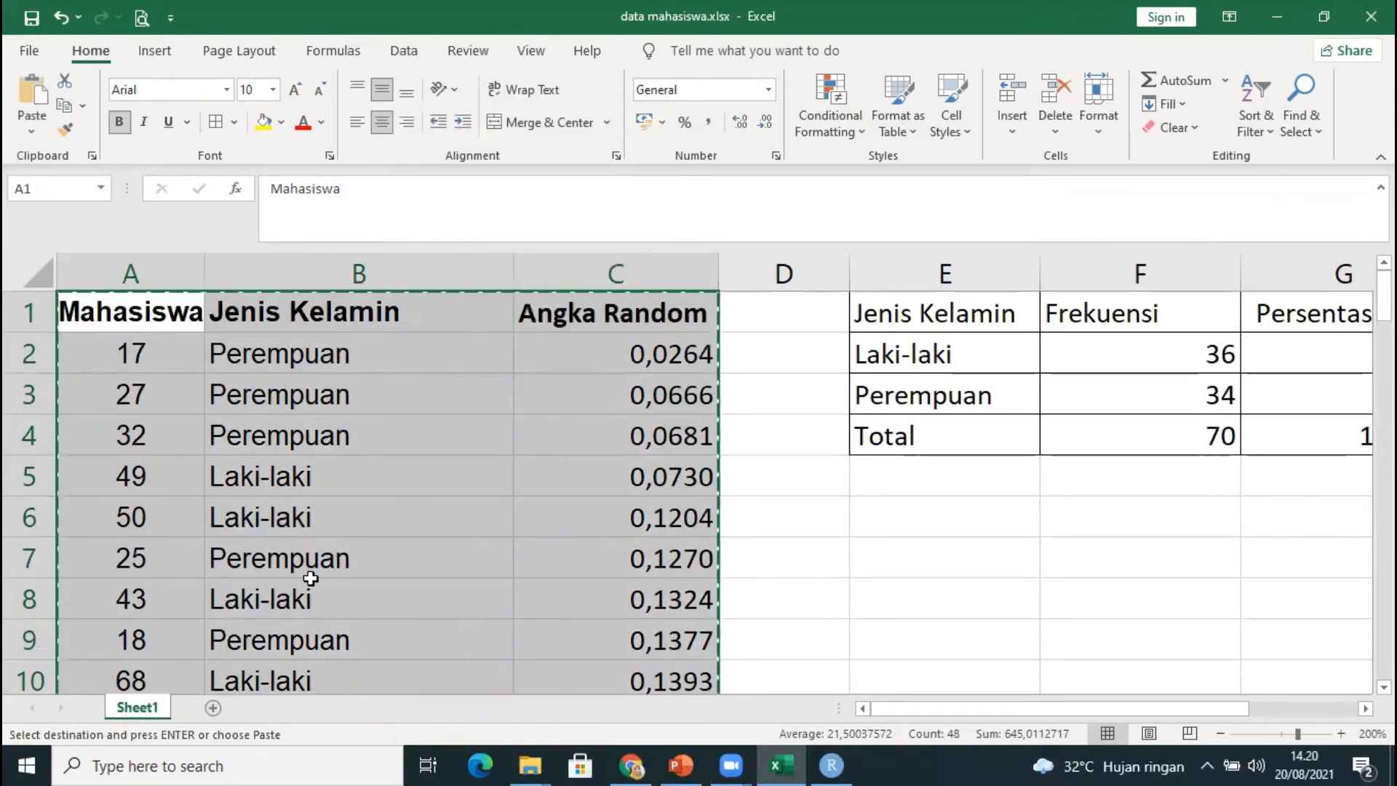
left_click(213, 707)
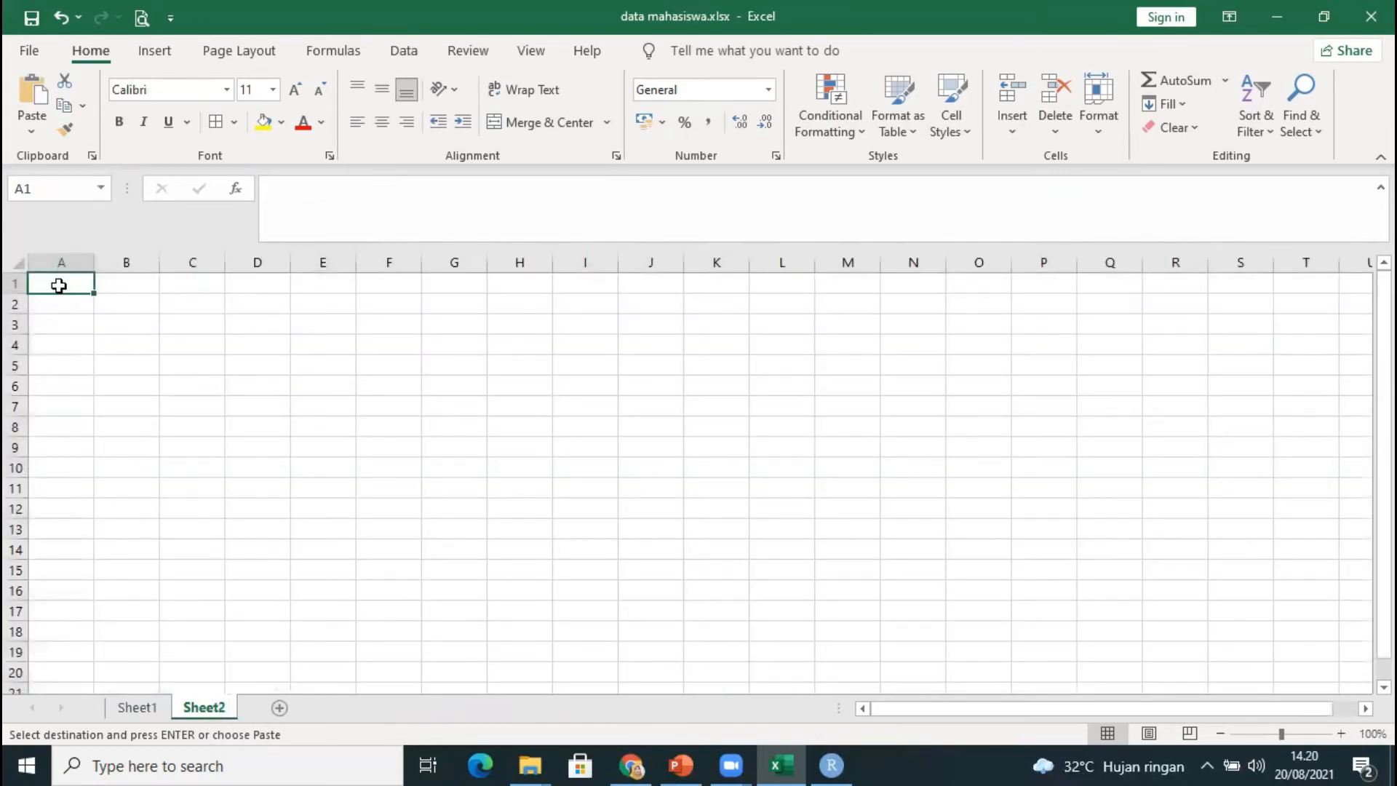
right_click(60, 288)
left_click(112, 303)
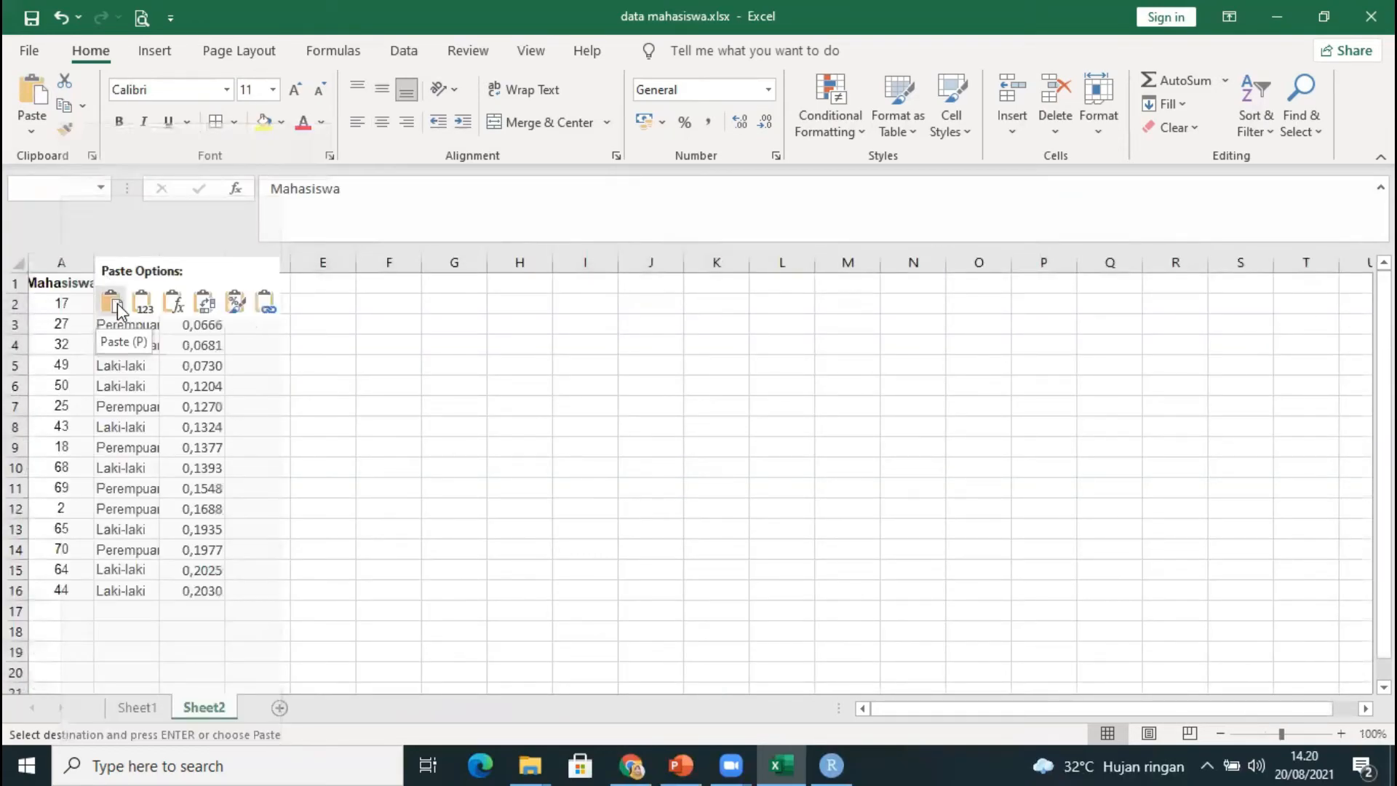
left_click(112, 302)
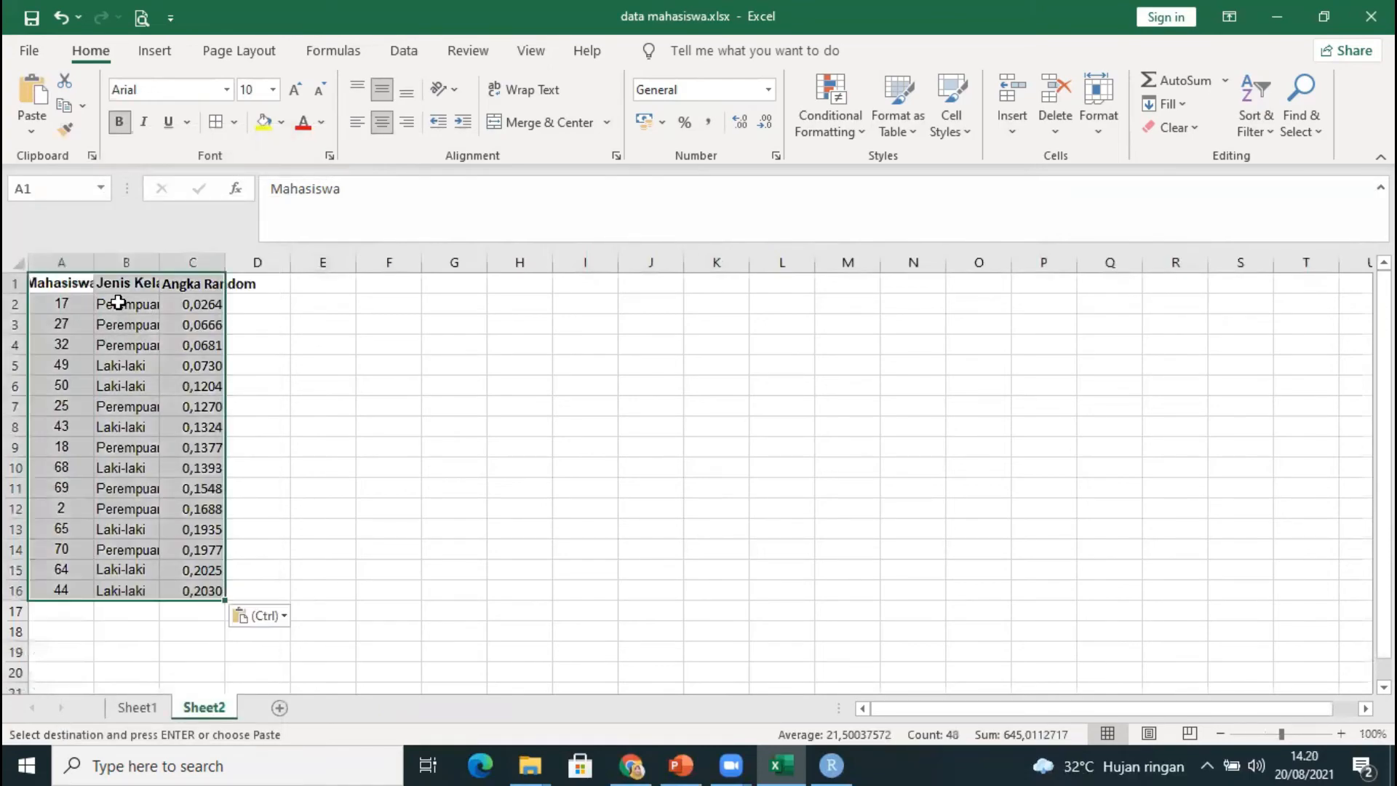
Fit the widths of the Mahasiswa, Jenis Kelamin and Angka Random columns in the pasted sample to their contents.
double_click(159, 262)
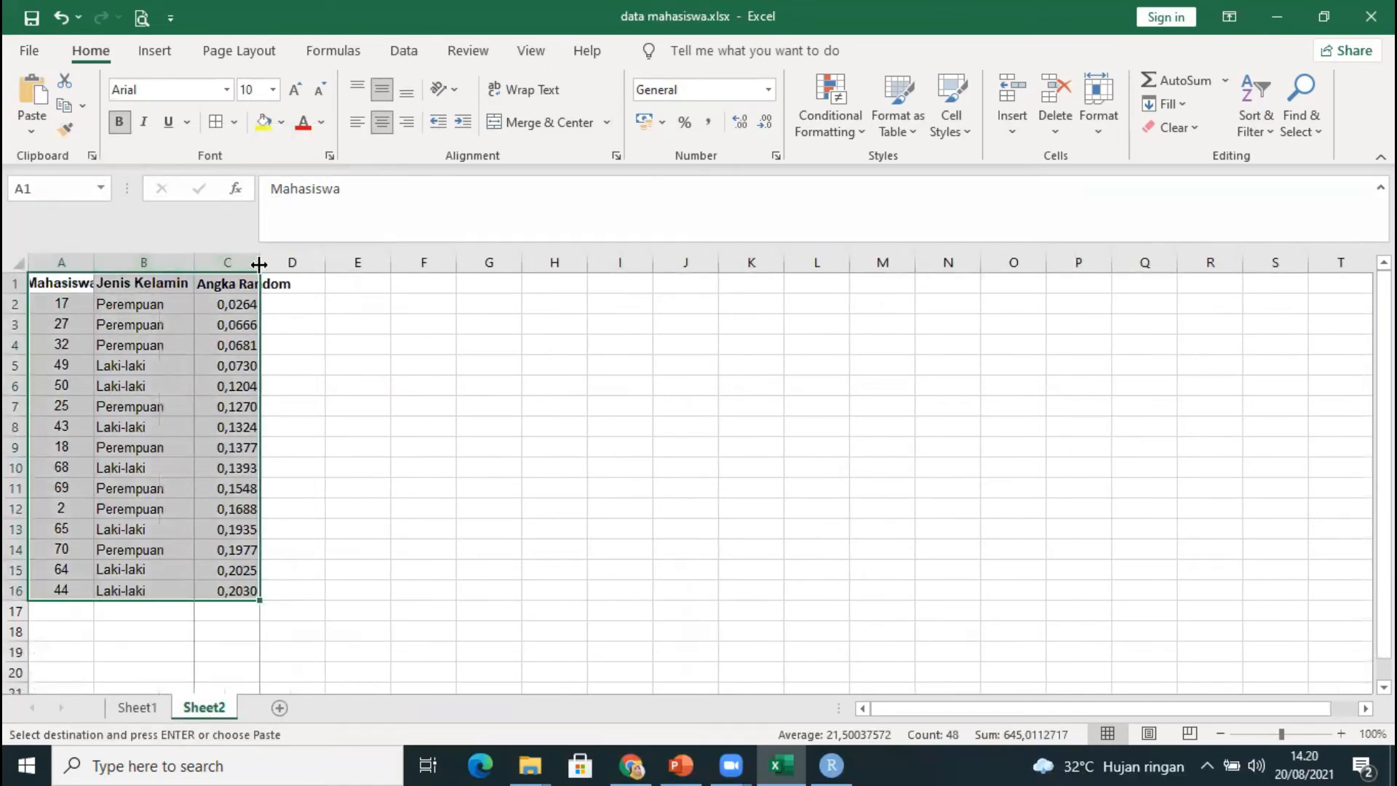
double_click(259, 263)
double_click(94, 262)
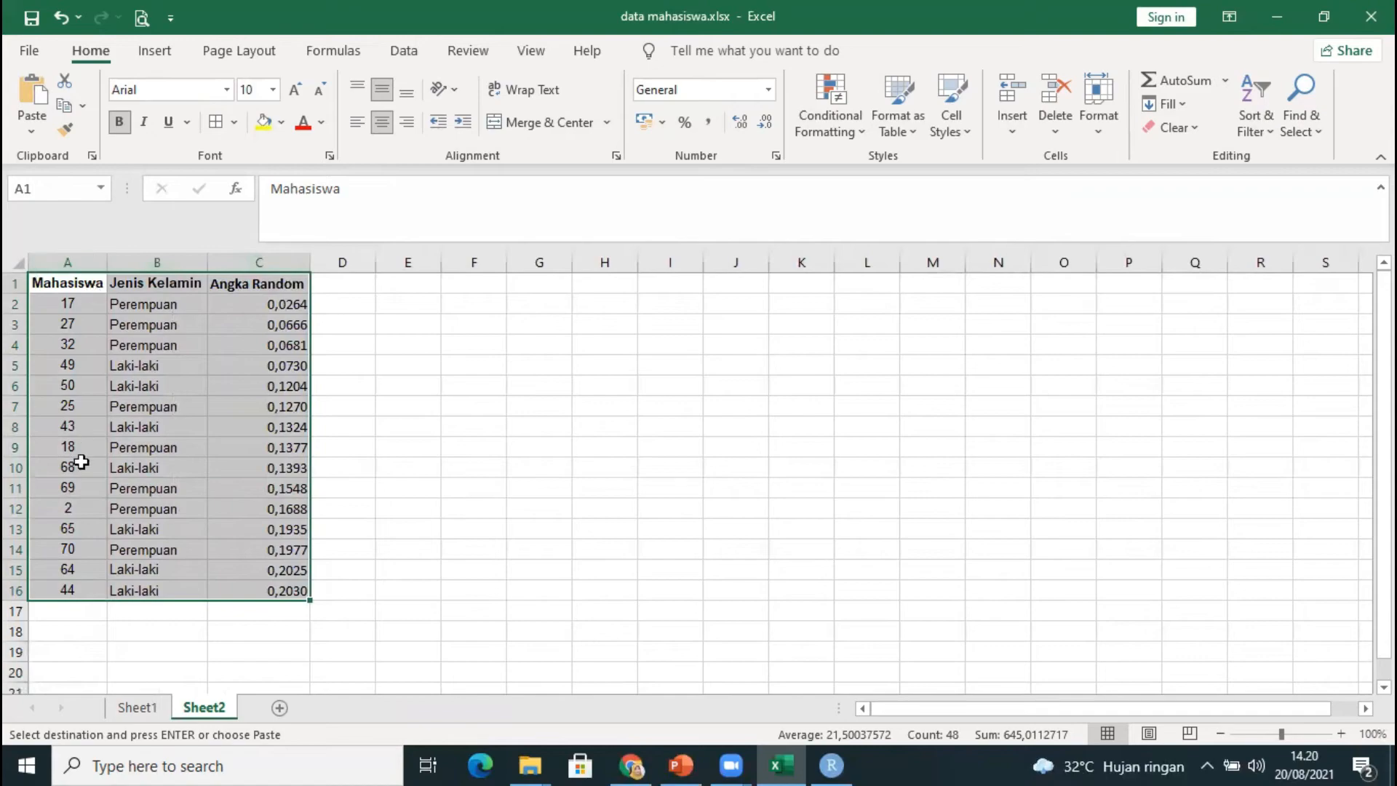
left_click(81, 462)
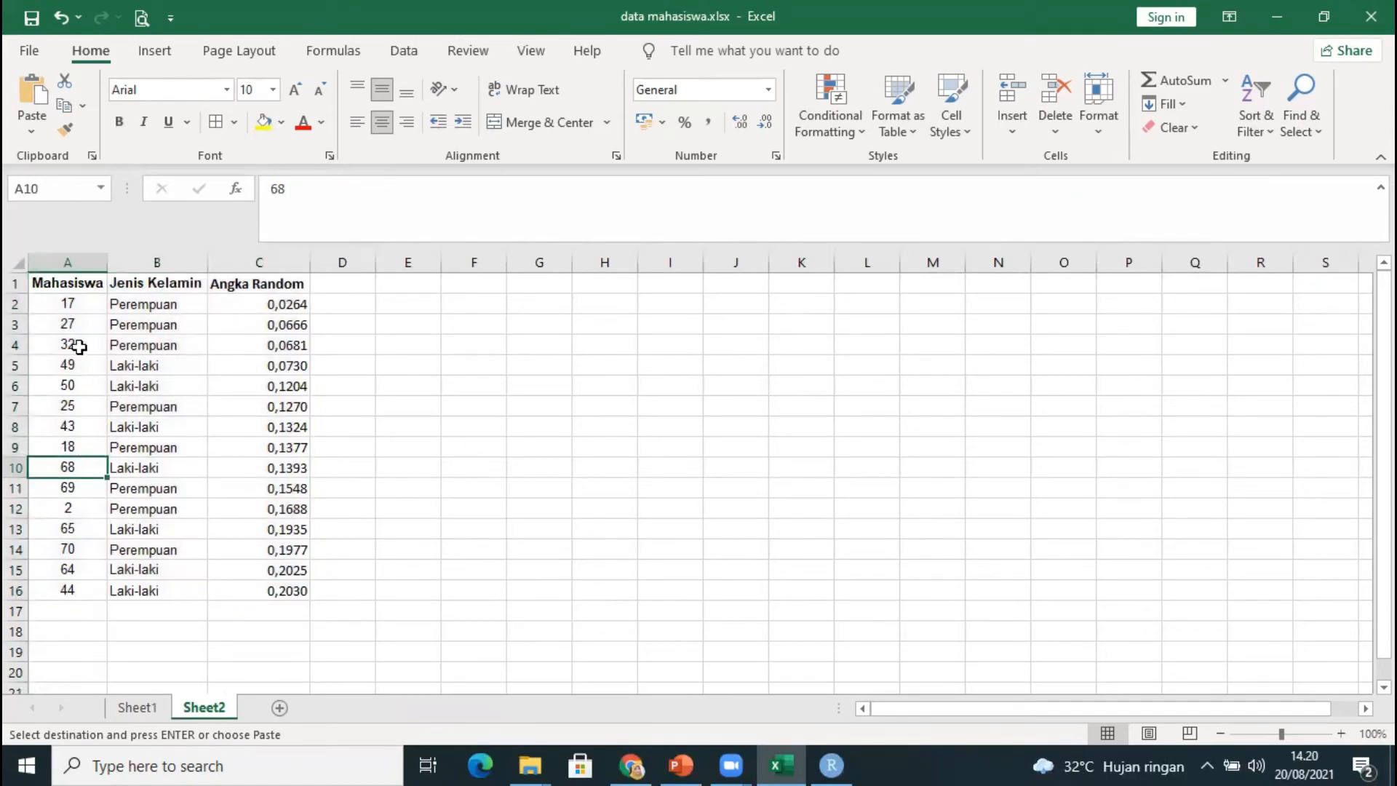
left_click_drag(72, 304, 290, 586)
left_click(399, 524)
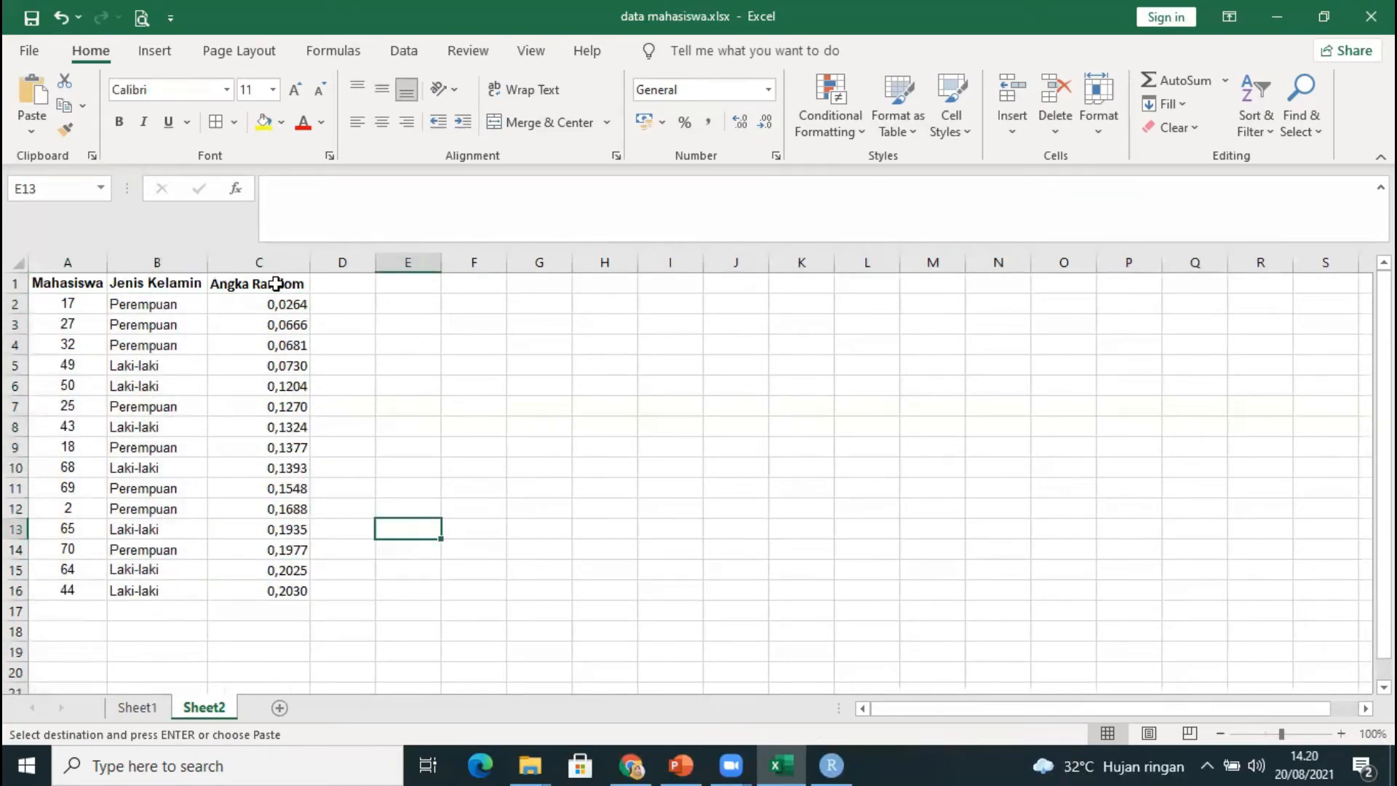
left_click(276, 283)
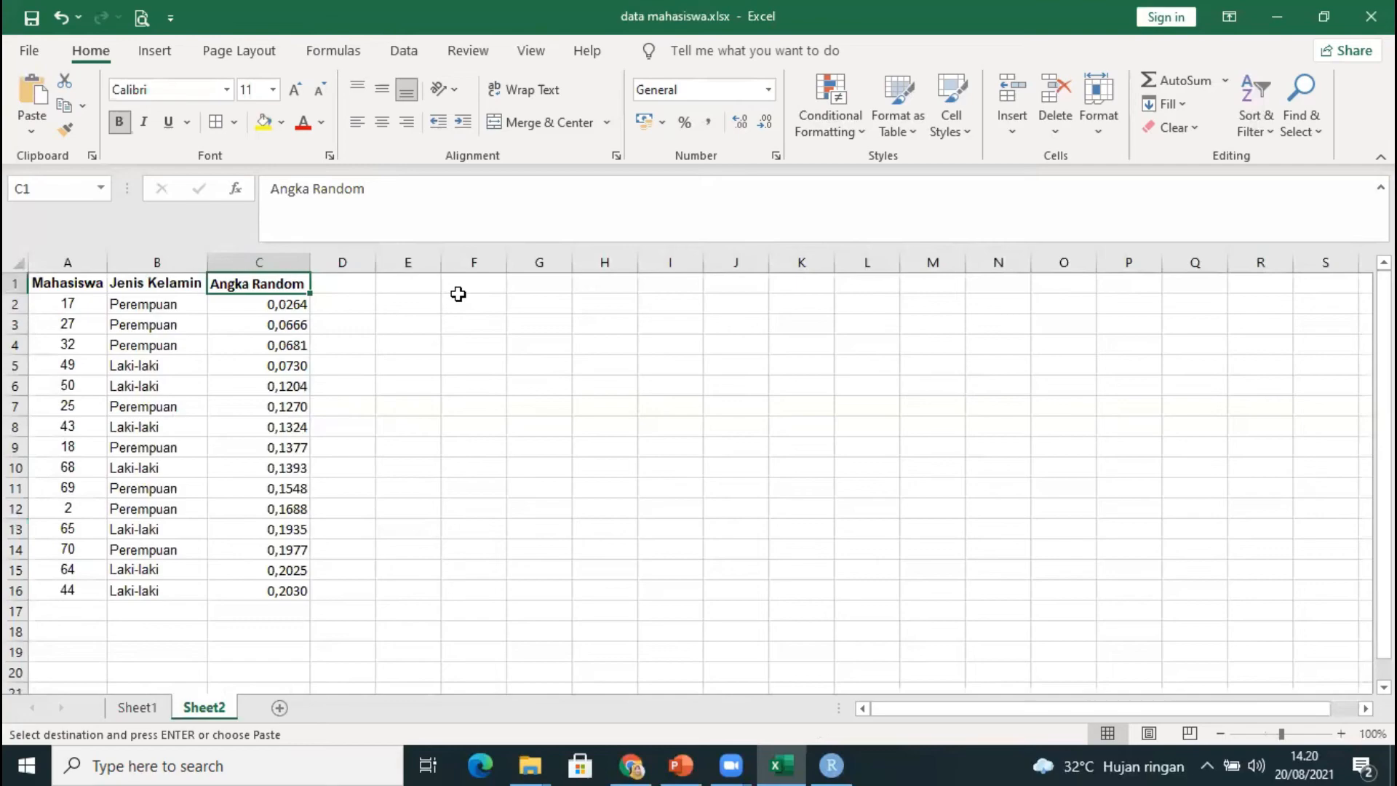
Copy the gender frequency table E1:G4 from Sheet1 and paste it at E1 of Sheet2, beside the sample.
left_click(137, 707)
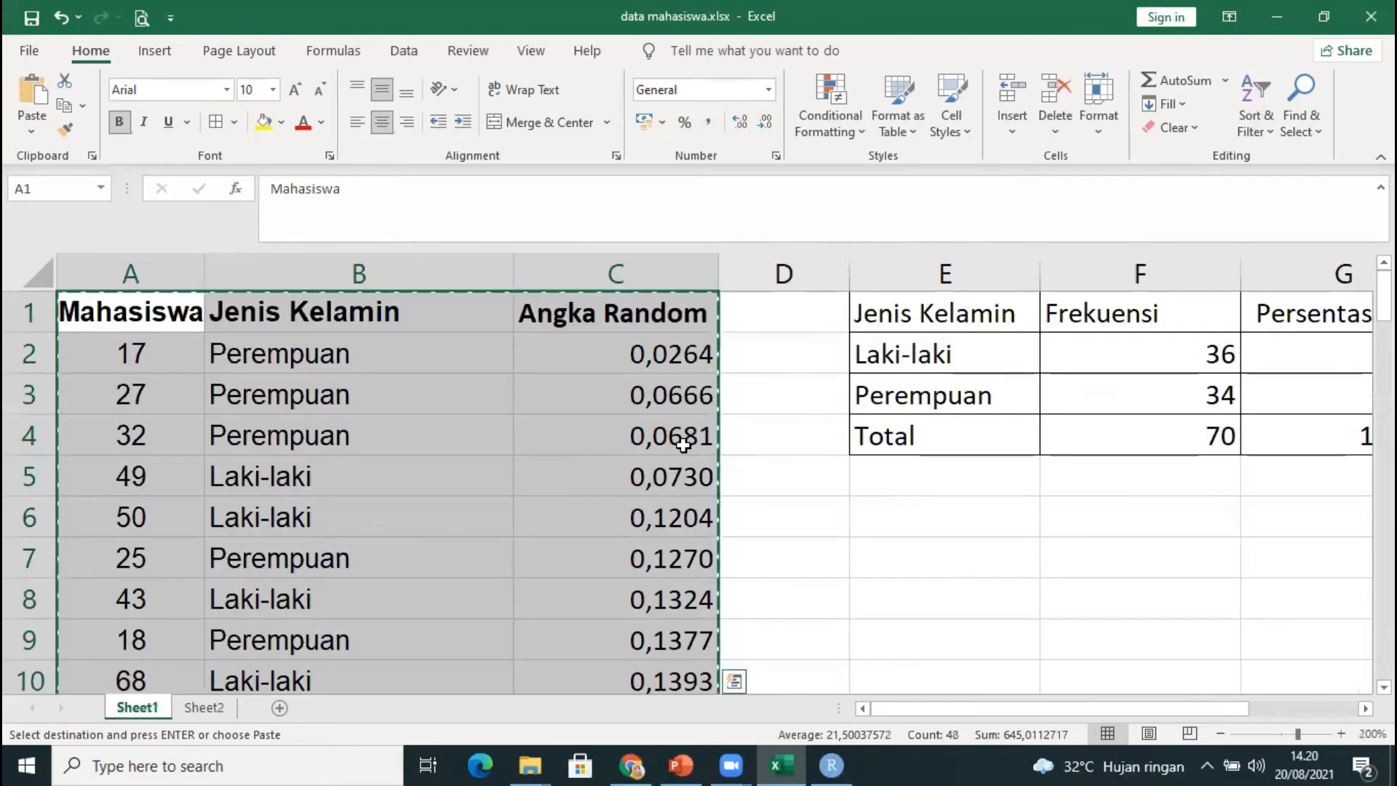
left_click(946, 677)
left_click_drag(1047, 709, 1157, 709)
left_click_drag(501, 322, 935, 433)
key("ctrl+c")
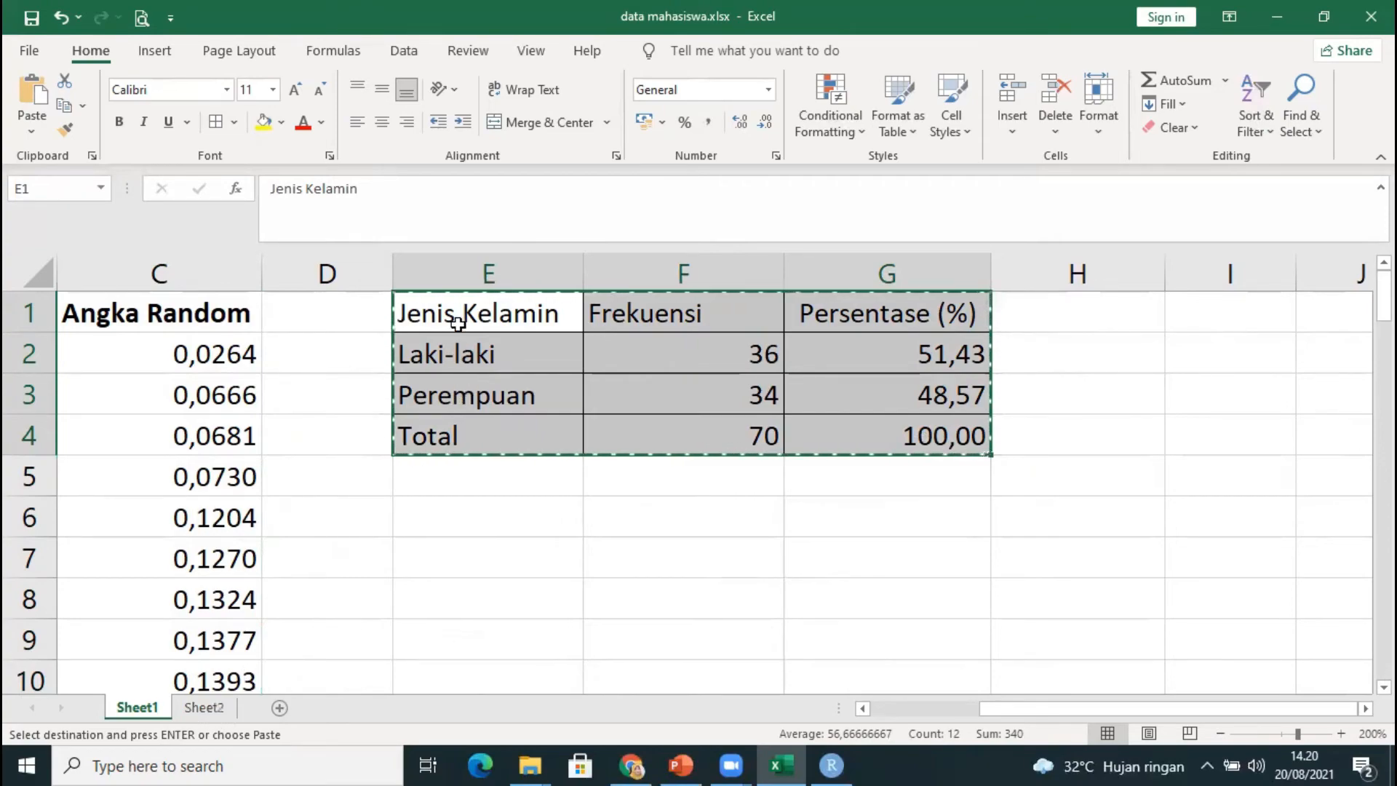
left_click_drag(458, 318, 870, 423)
right_click(869, 423)
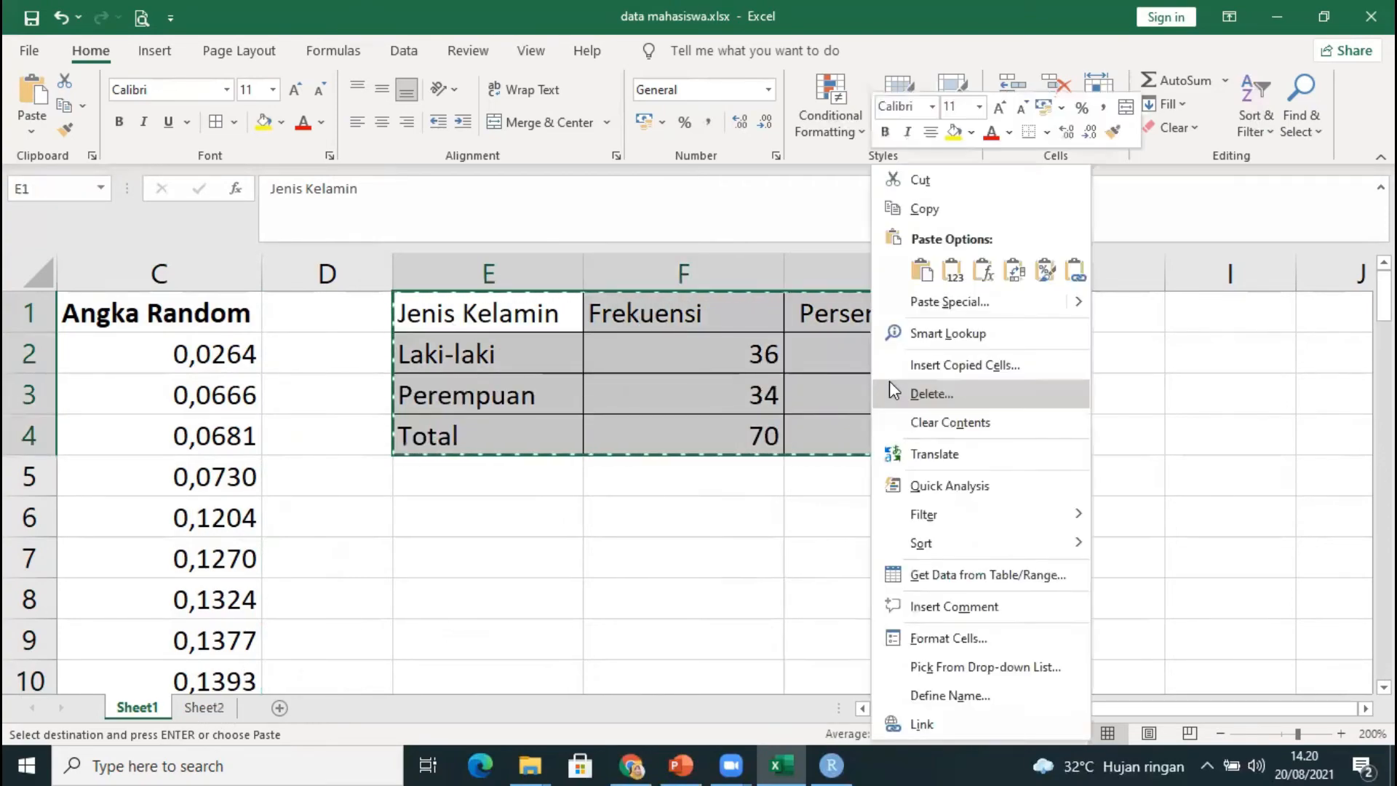
left_click(927, 213)
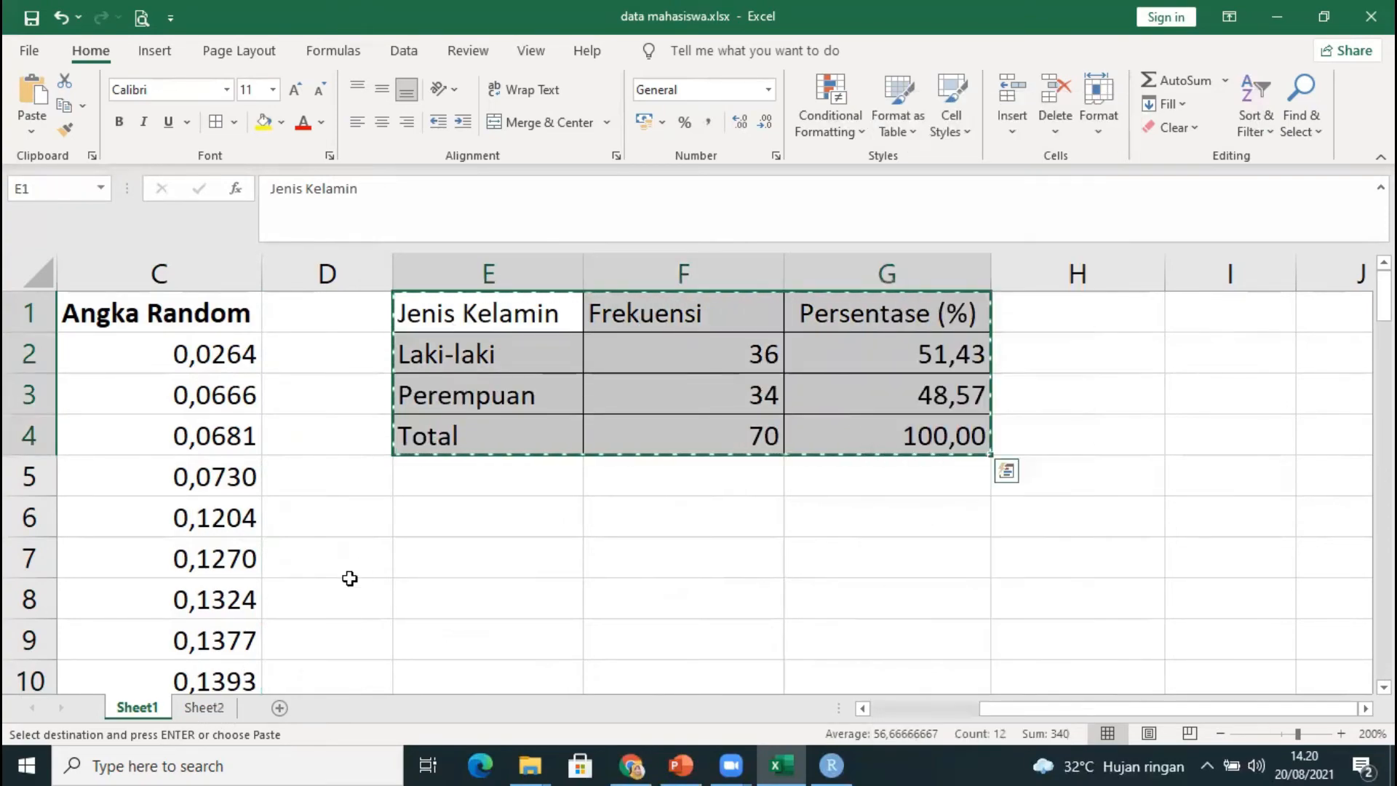
left_click(219, 713)
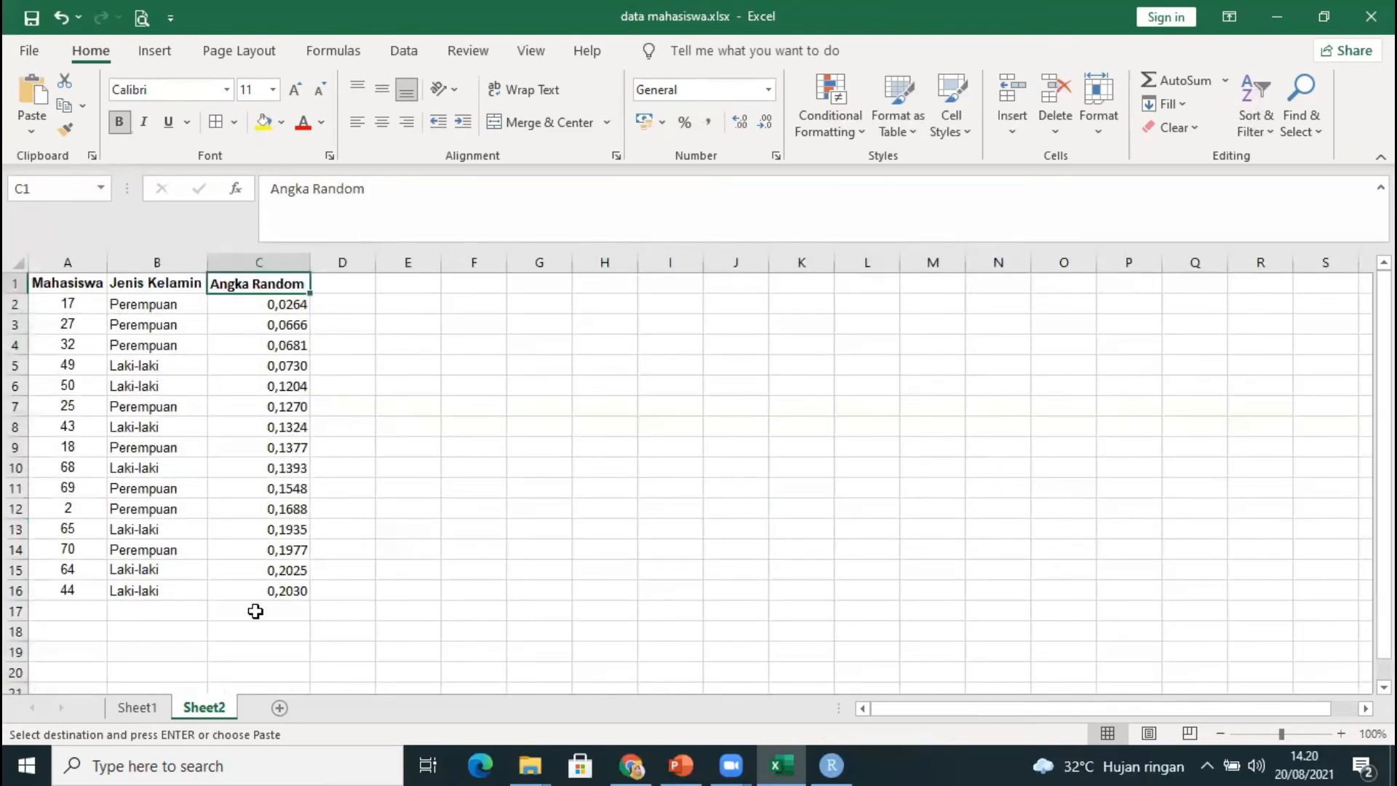
left_click(406, 291)
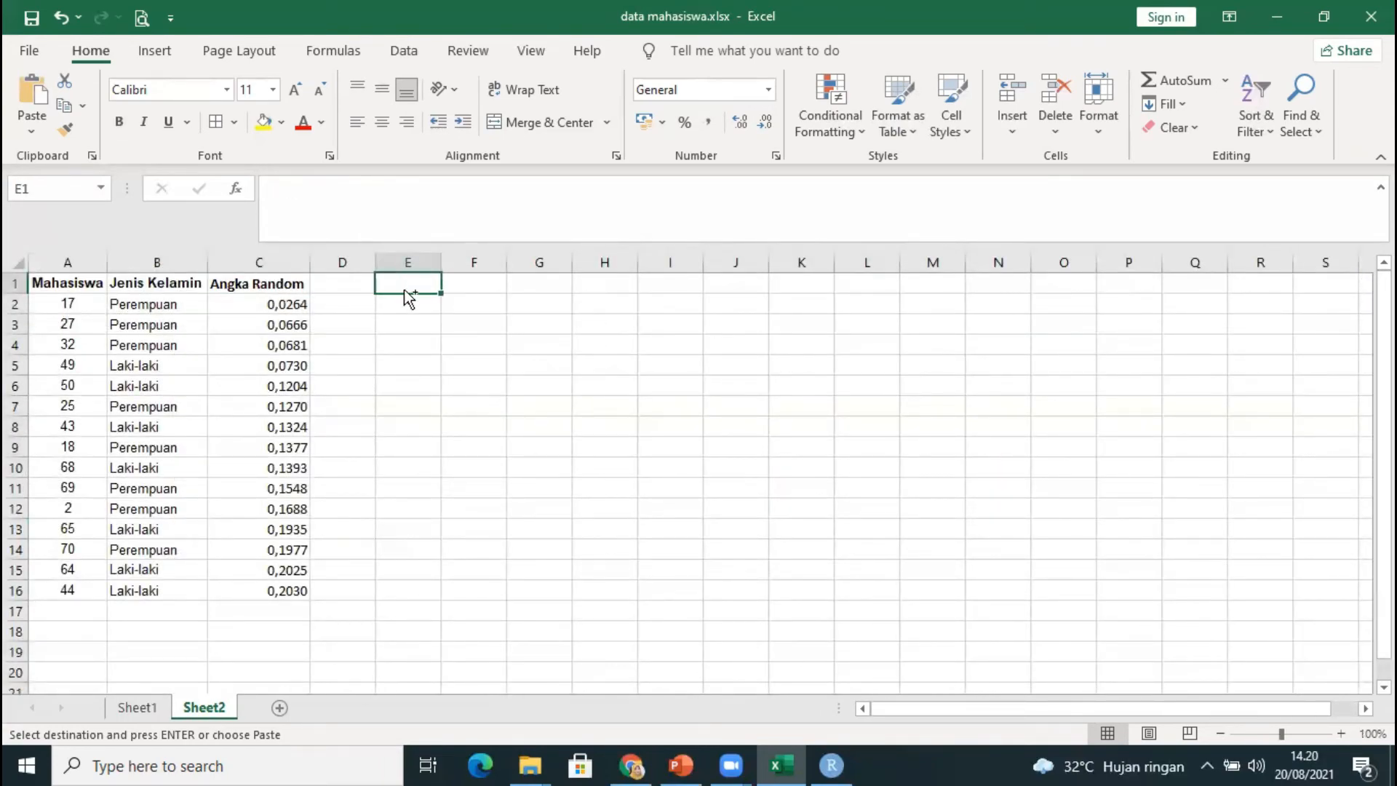
right_click(406, 282)
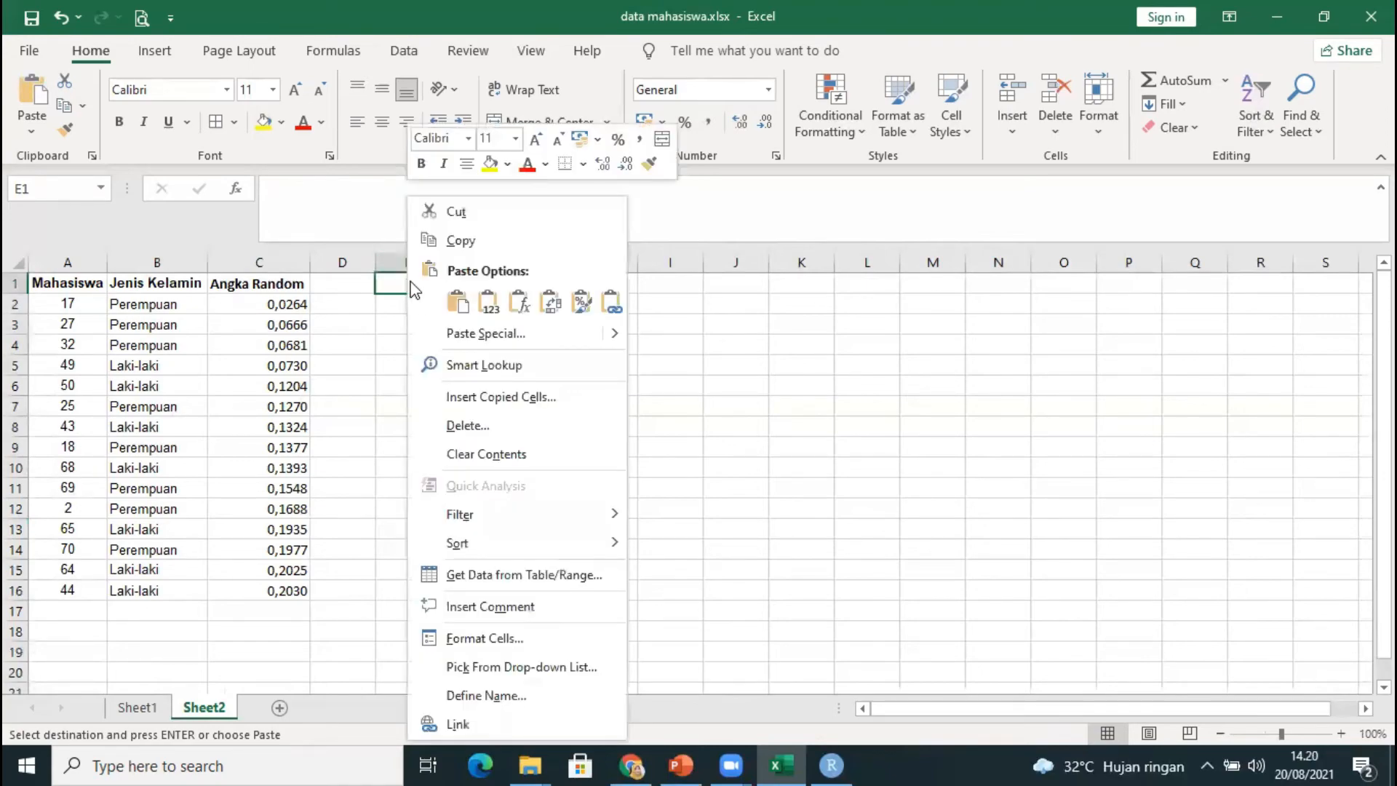
left_click(463, 303)
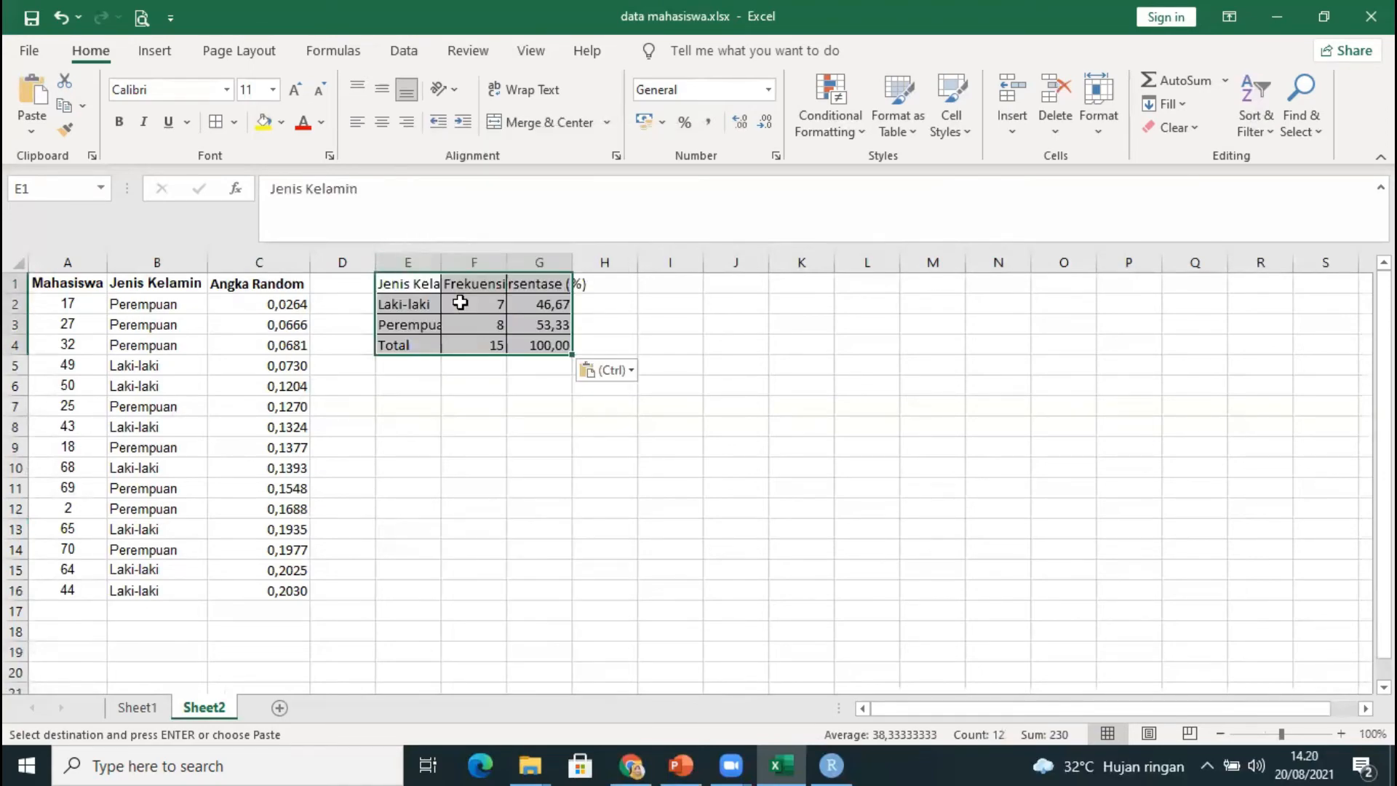
Fit columns E to G on Sheet2 to their contents and check the percentage formulas for Laki-laki and Perempuan.
double_click(437, 266)
double_click(536, 264)
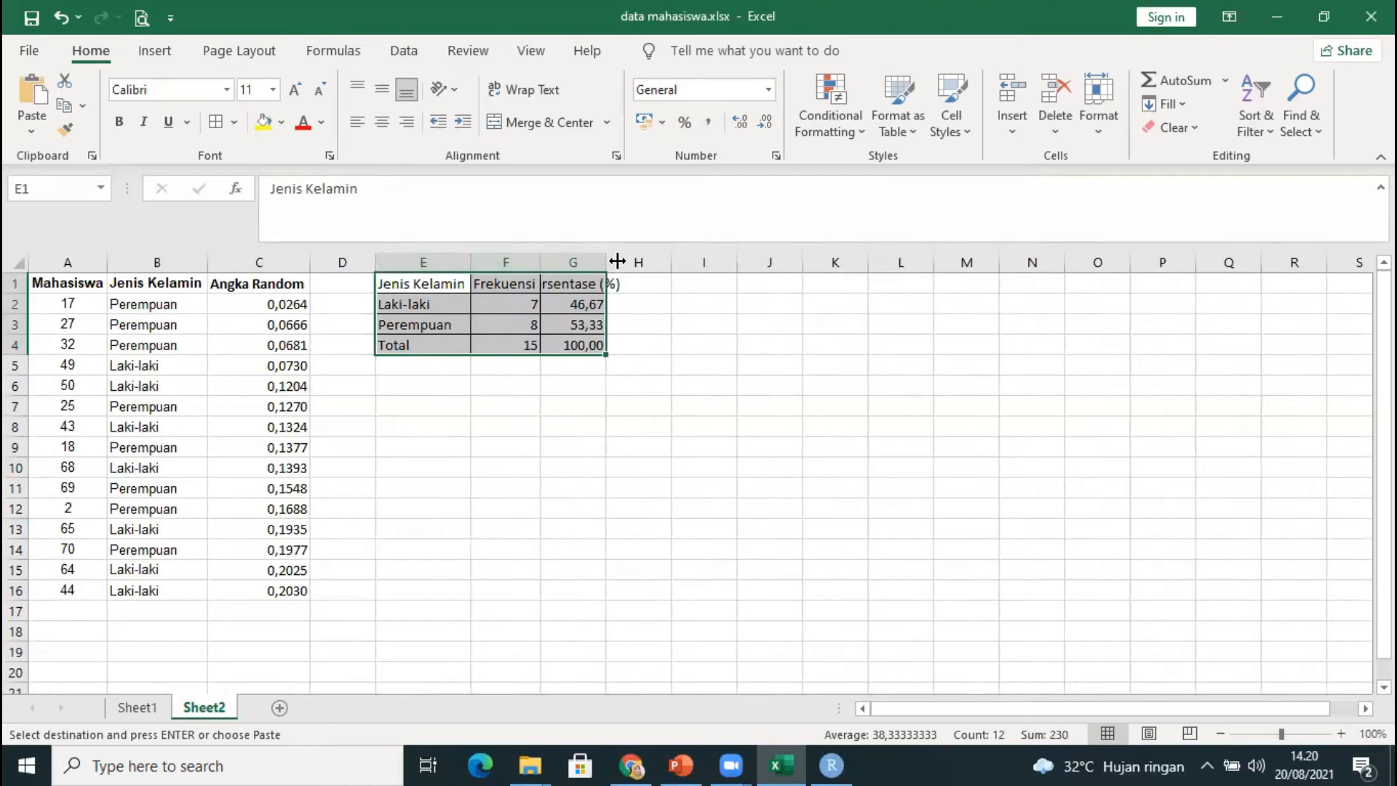
double_click(617, 261)
left_click(620, 401)
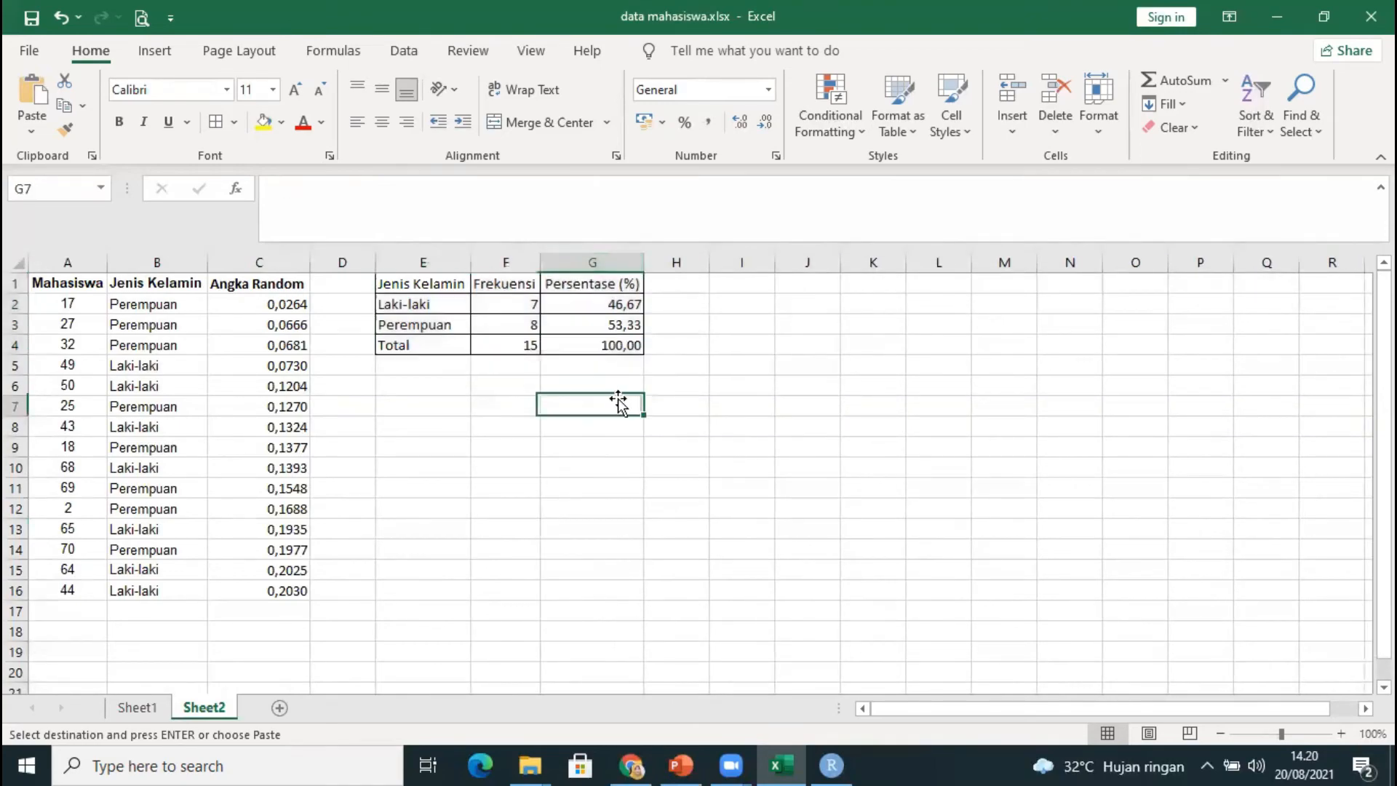
left_click(595, 305)
left_click(595, 325)
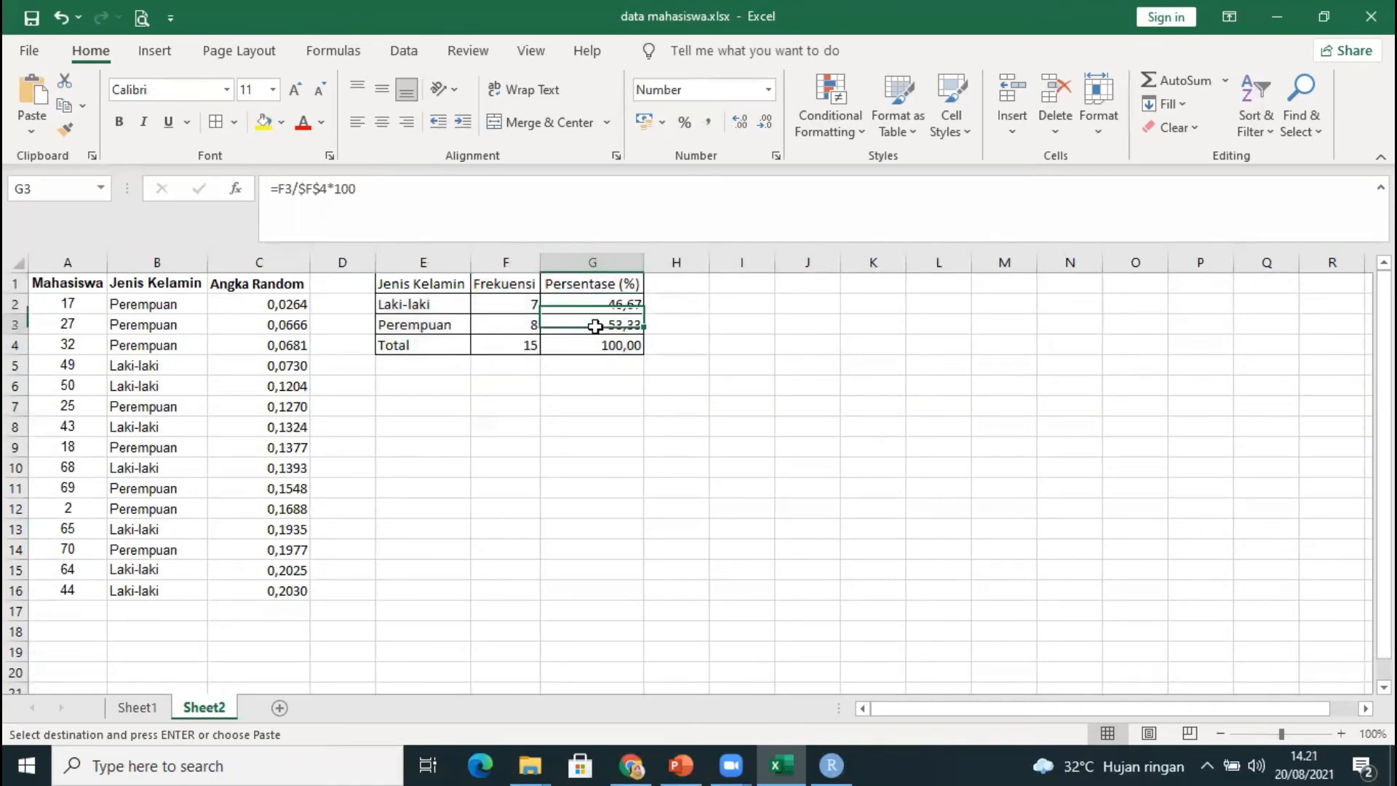
left_click(434, 283)
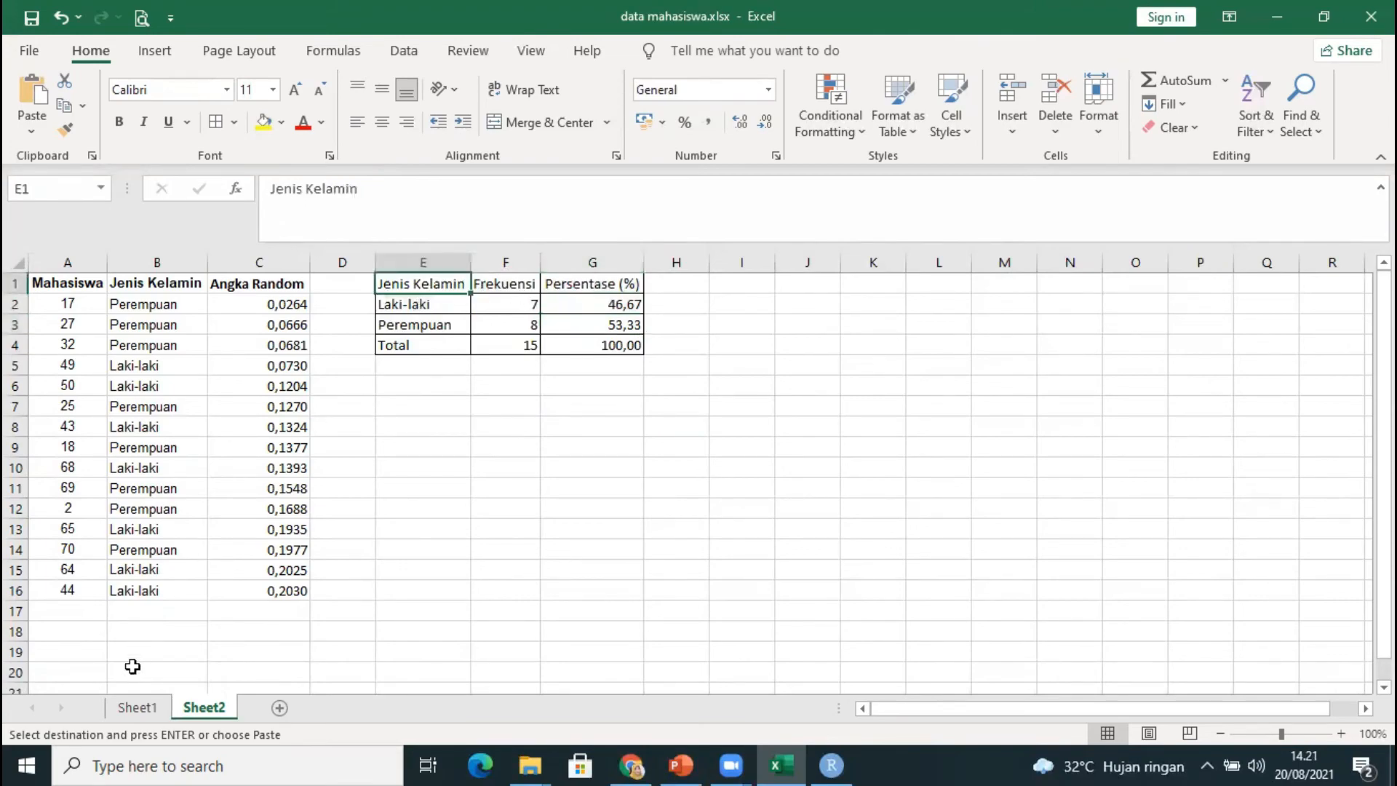
Review the full student table on Sheet1, going over its Mahasiswa, Jenis Kelamin and Angka Random columns.
left_click(138, 707)
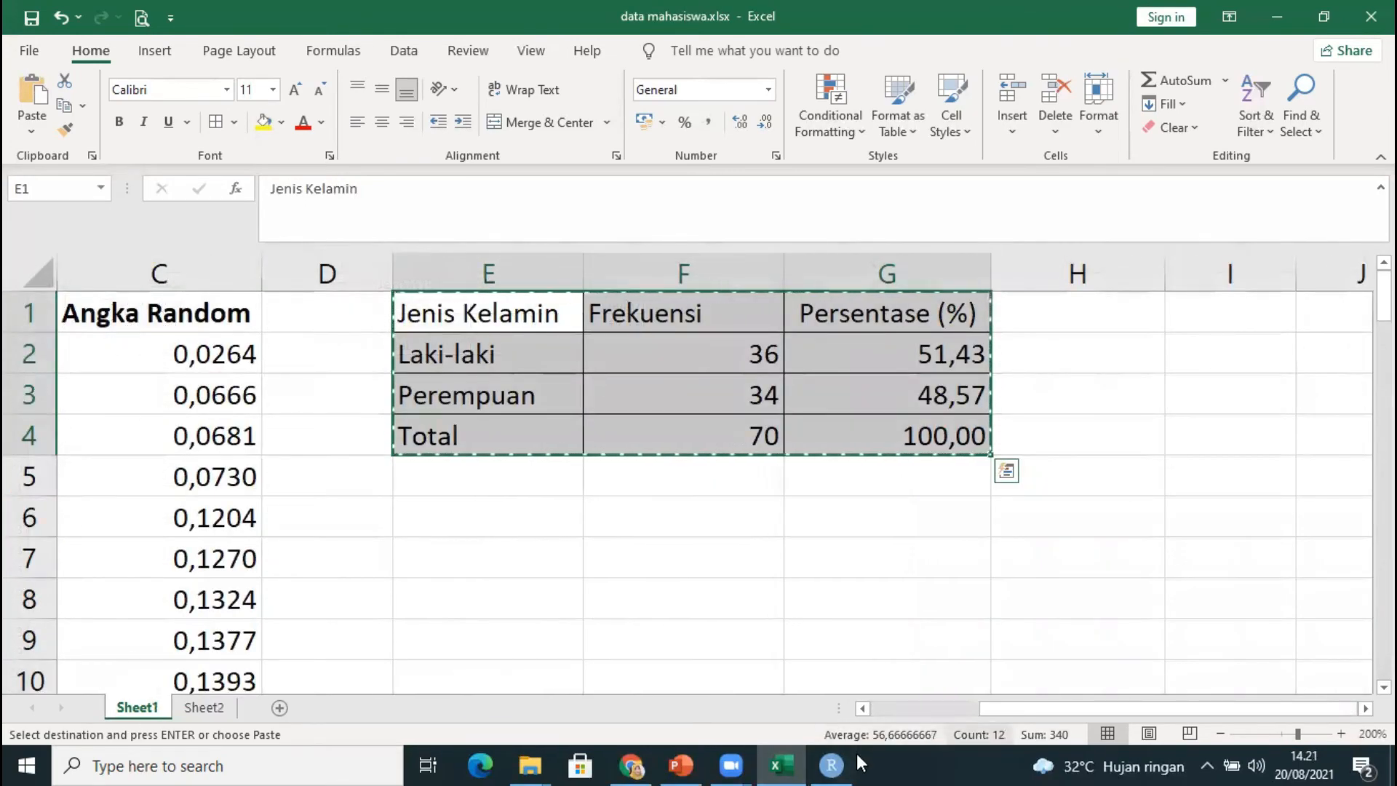
left_click_drag(1091, 707, 982, 708)
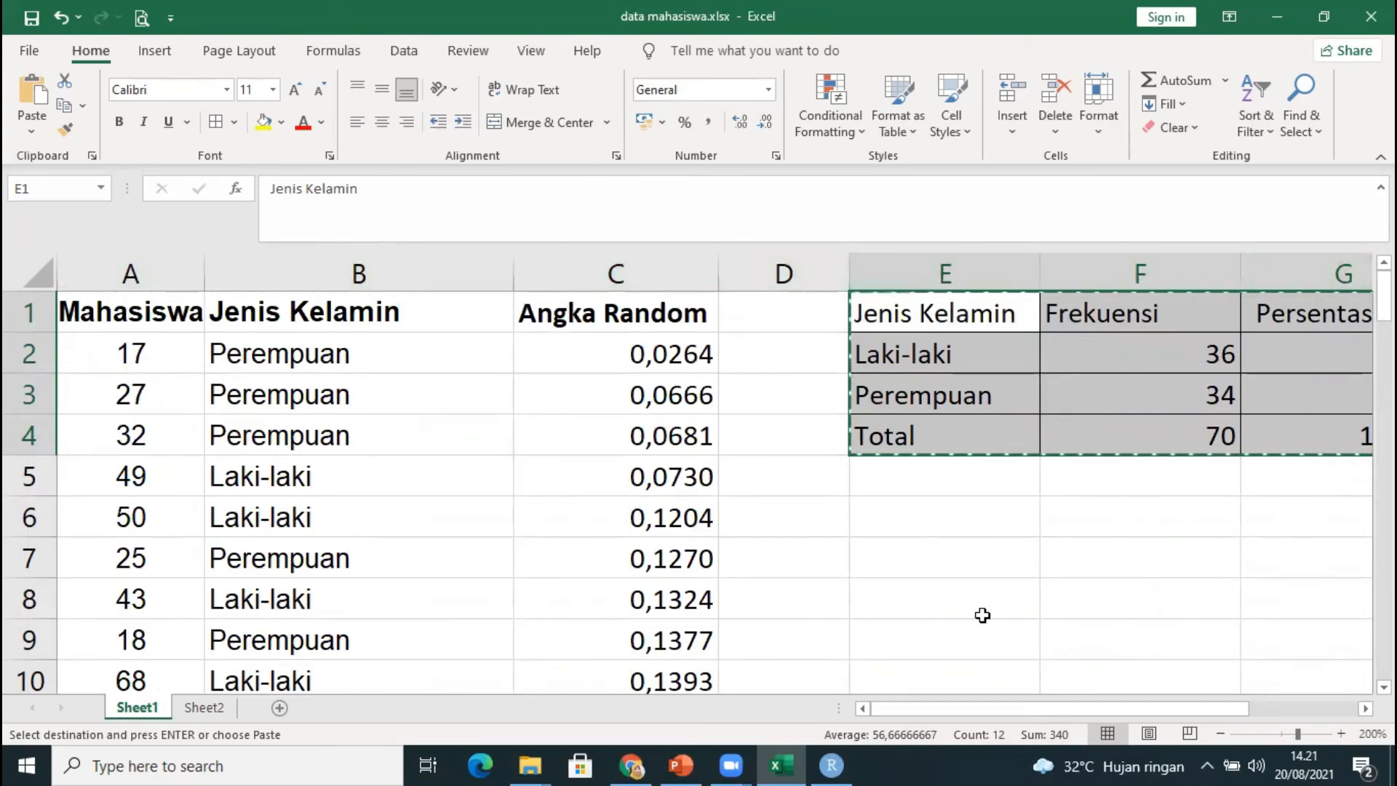
left_click_drag(968, 708, 969, 708)
left_click_drag(982, 615, 723, 590)
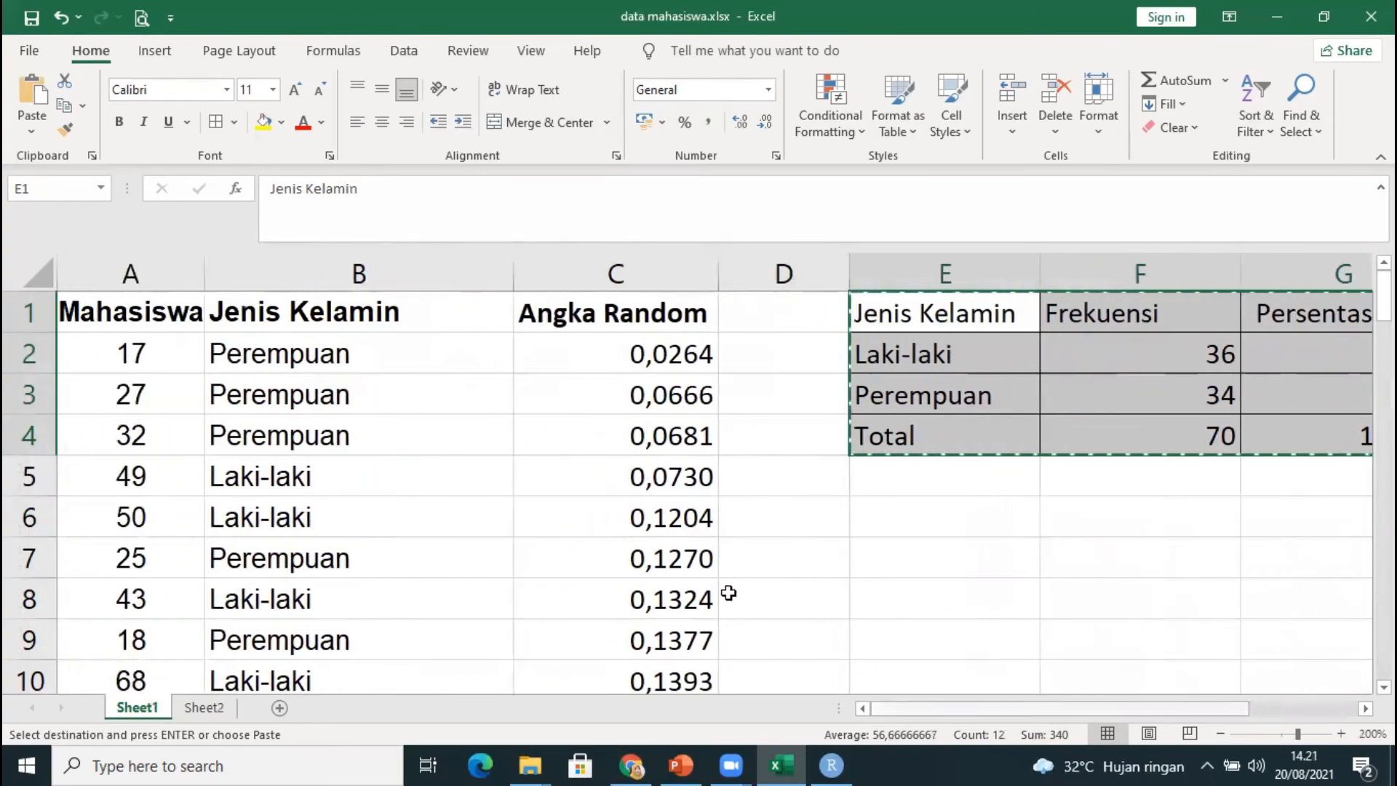
left_click(157, 327)
left_click(285, 323)
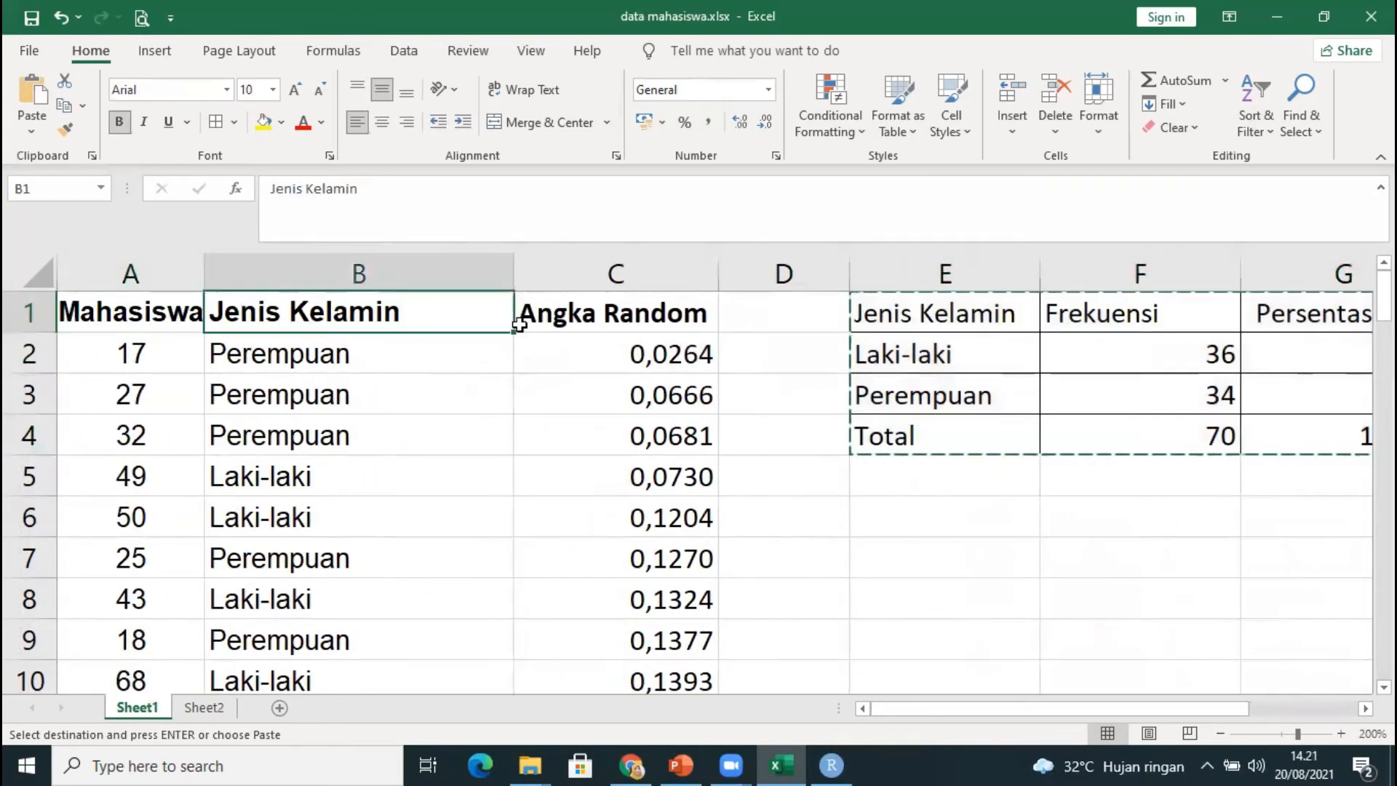
left_click(143, 323)
left_click(300, 323)
left_click(546, 320)
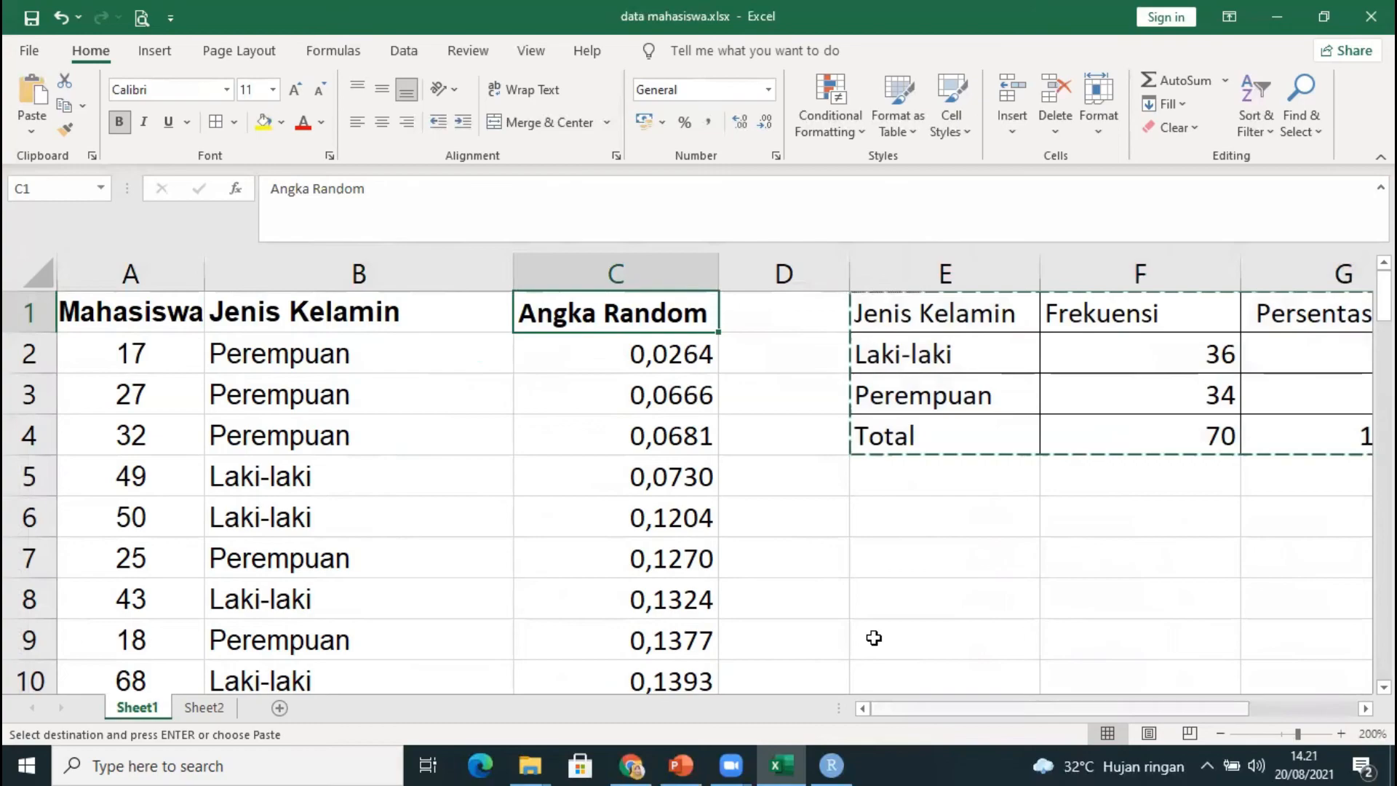
Examine the frequencies and percentages by gender on Sheet1 and compare them with the sample's table on Sheet2.
left_click_drag(902, 708, 1008, 708)
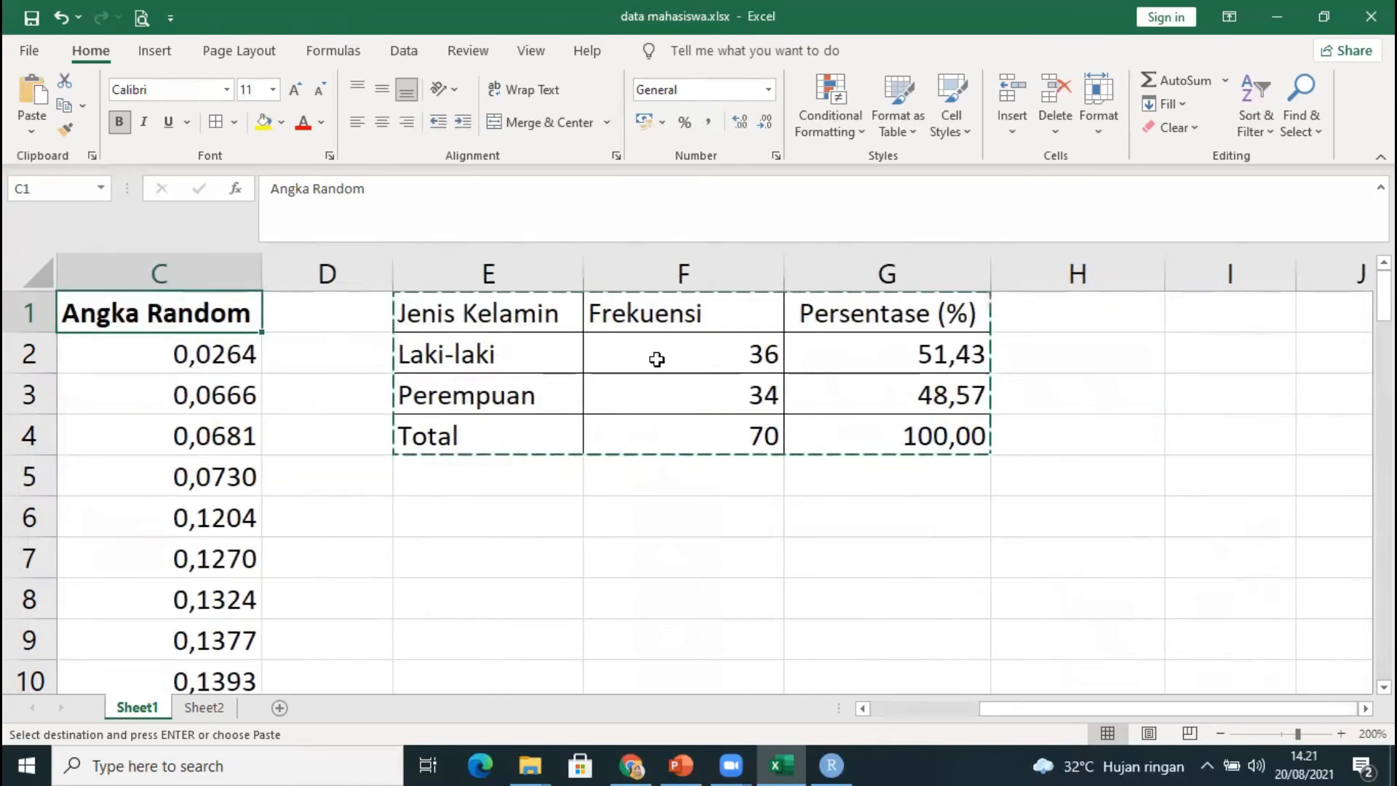
left_click(659, 356)
left_click(695, 397)
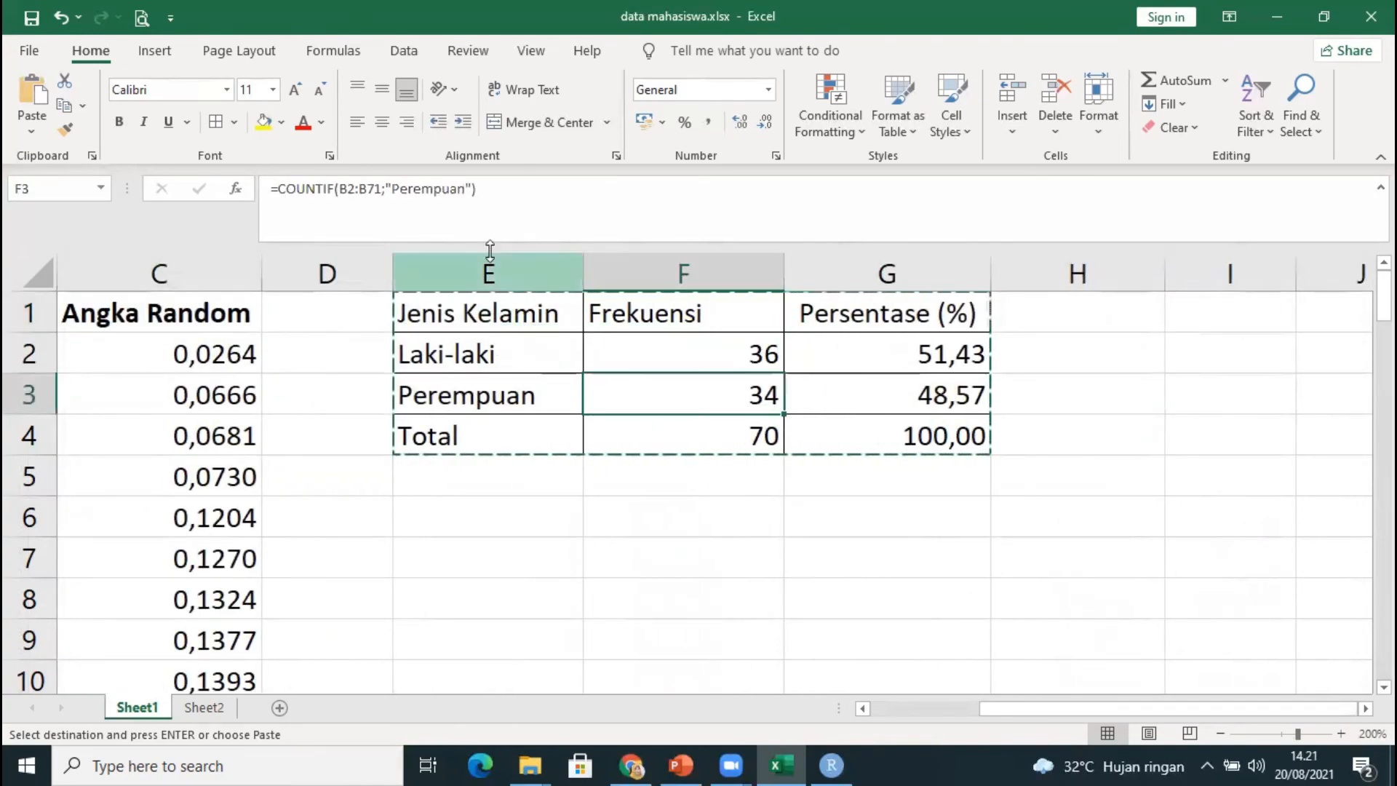
left_click(714, 436)
left_click_drag(466, 312, 946, 436)
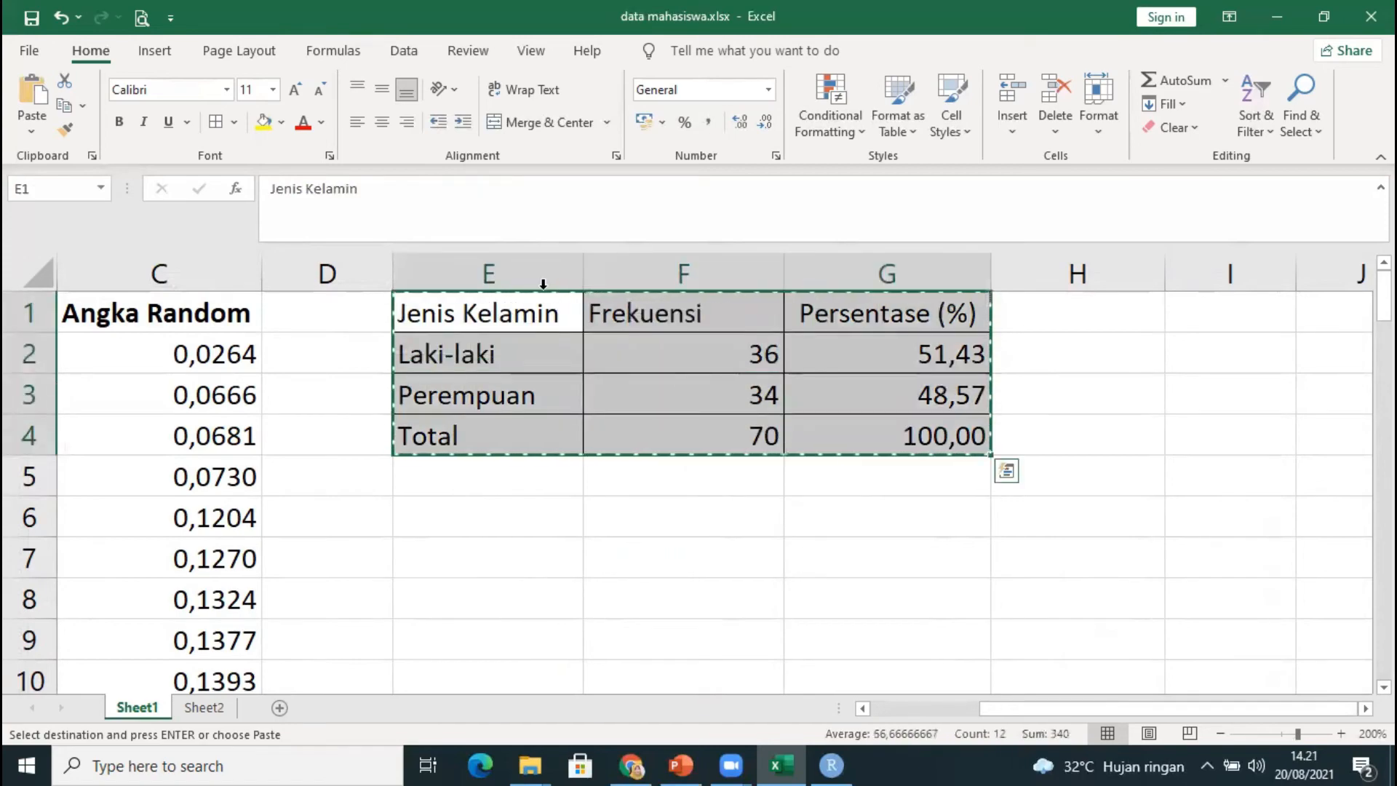
left_click(205, 707)
left_click(408, 509)
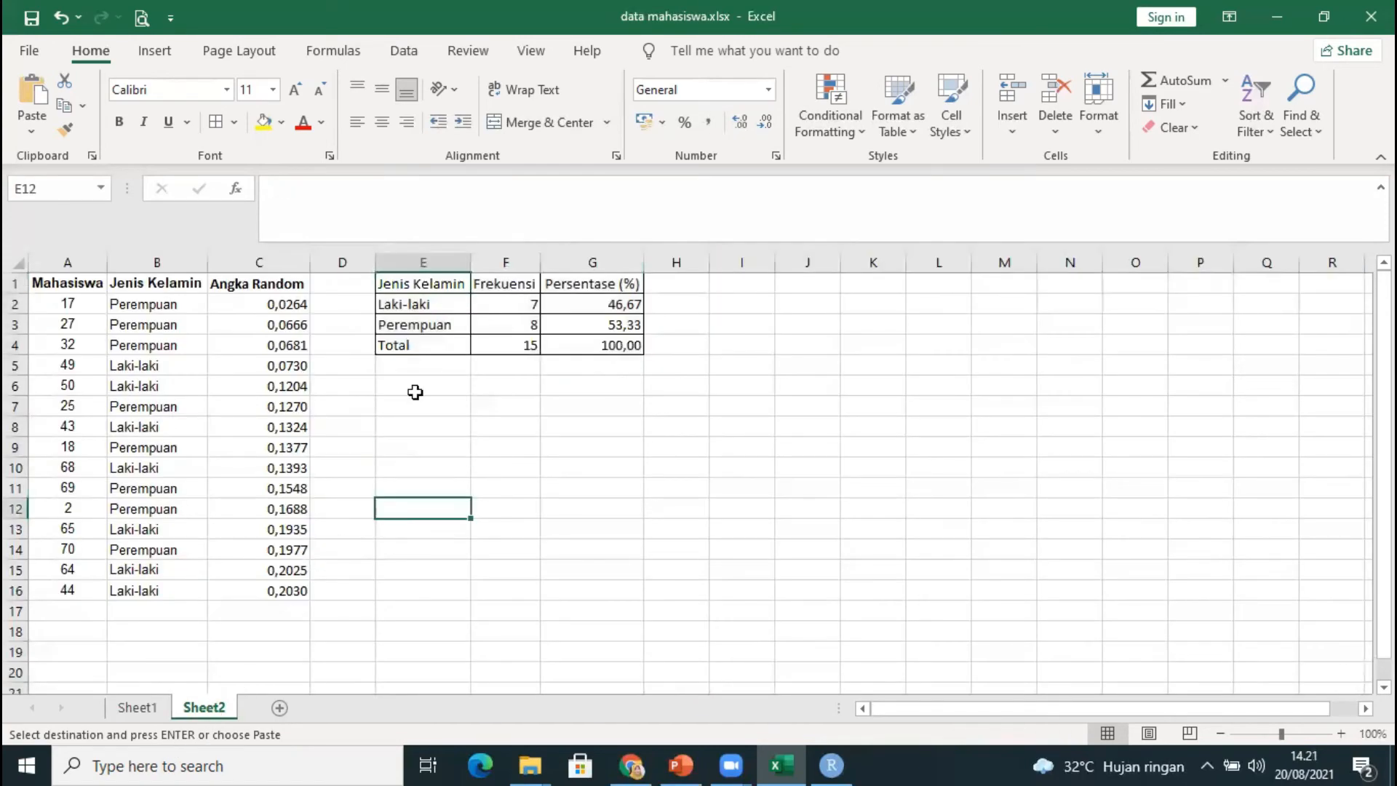
Magnify Sheet2 to 200% so the sample list and its gender table are easy to read.
left_click(530, 51)
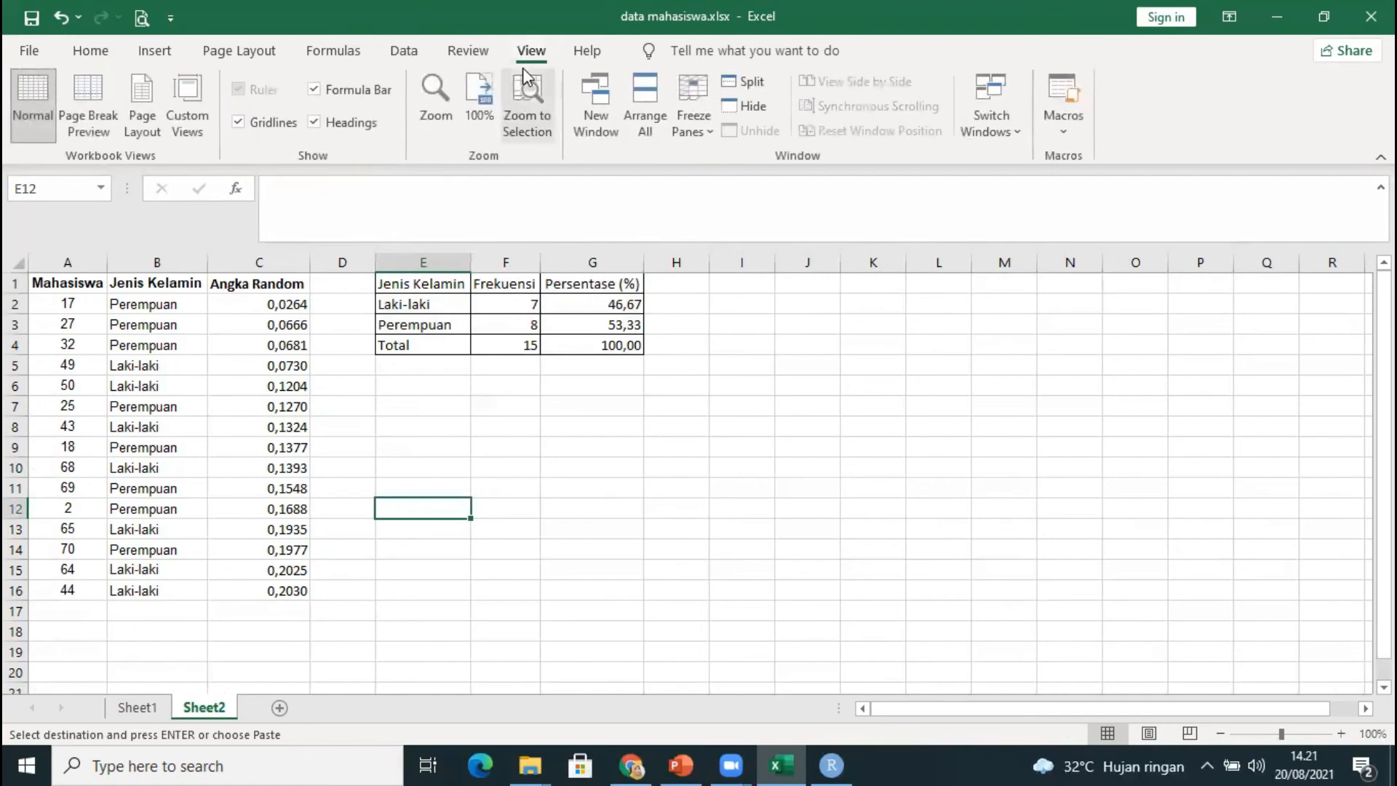
left_click(434, 108)
left_click(648, 244)
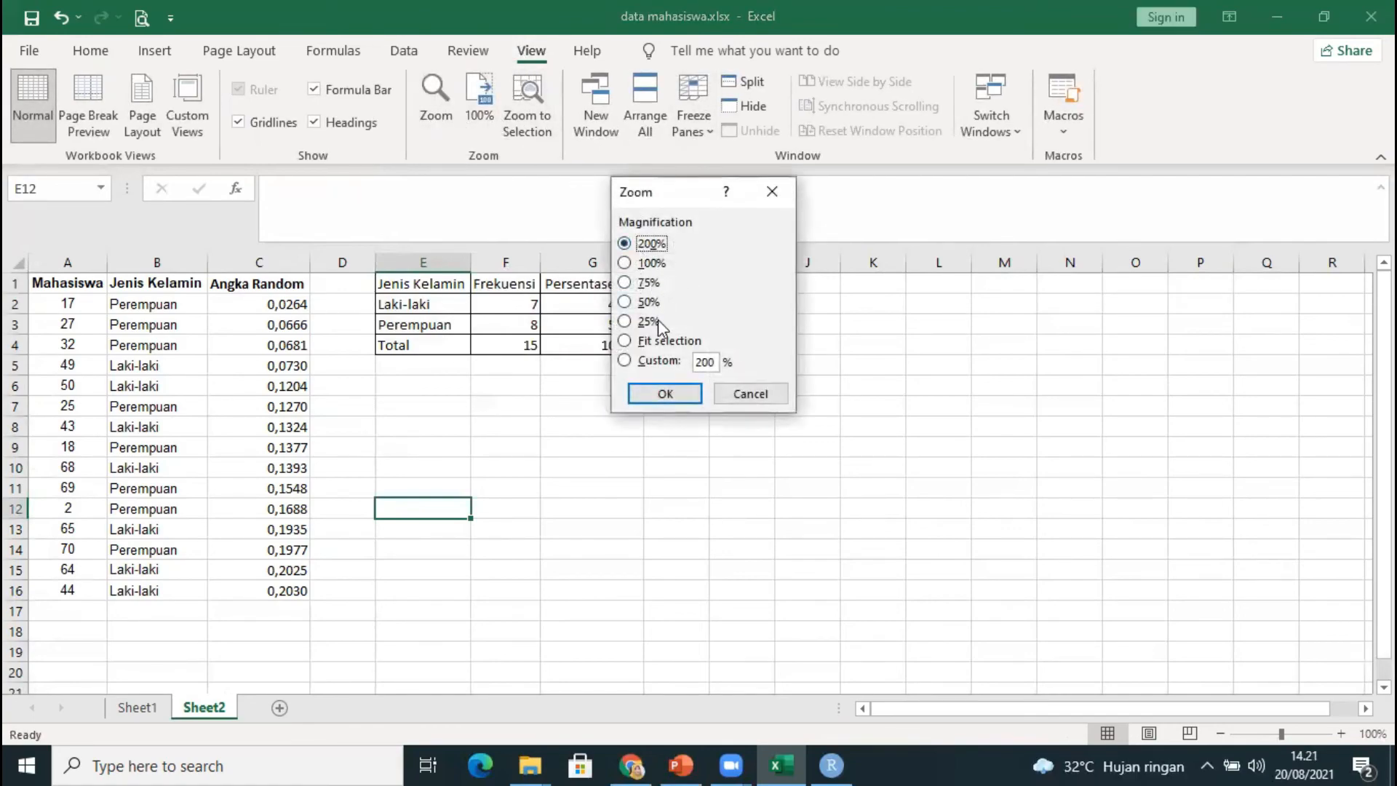
left_click(666, 399)
scroll(811, 582, "up", 1)
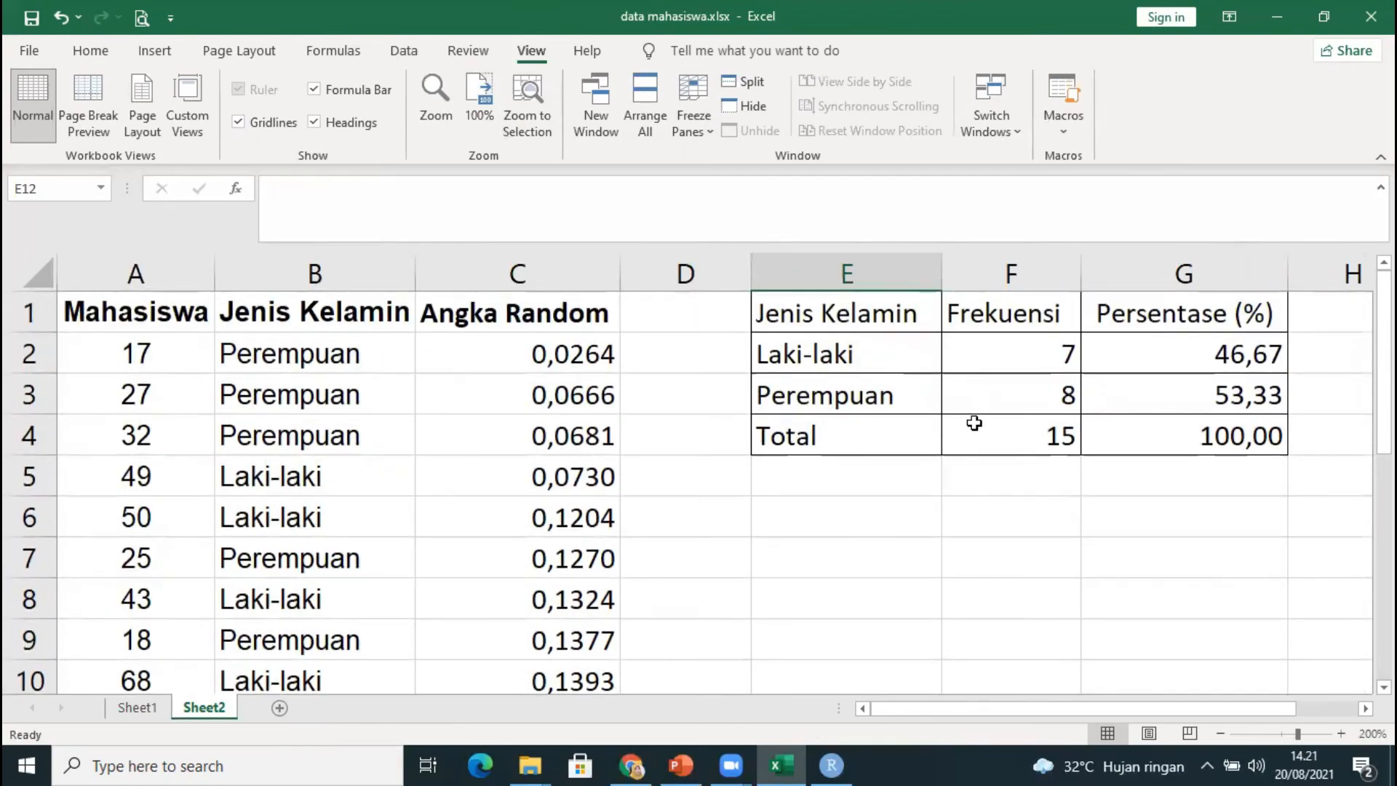
Examine the sample's frequencies for Laki-laki and Perempuan on Sheet2 and the formula behind the Laki-laki percentage.
left_click(993, 350)
left_click_drag(995, 369, 995, 382)
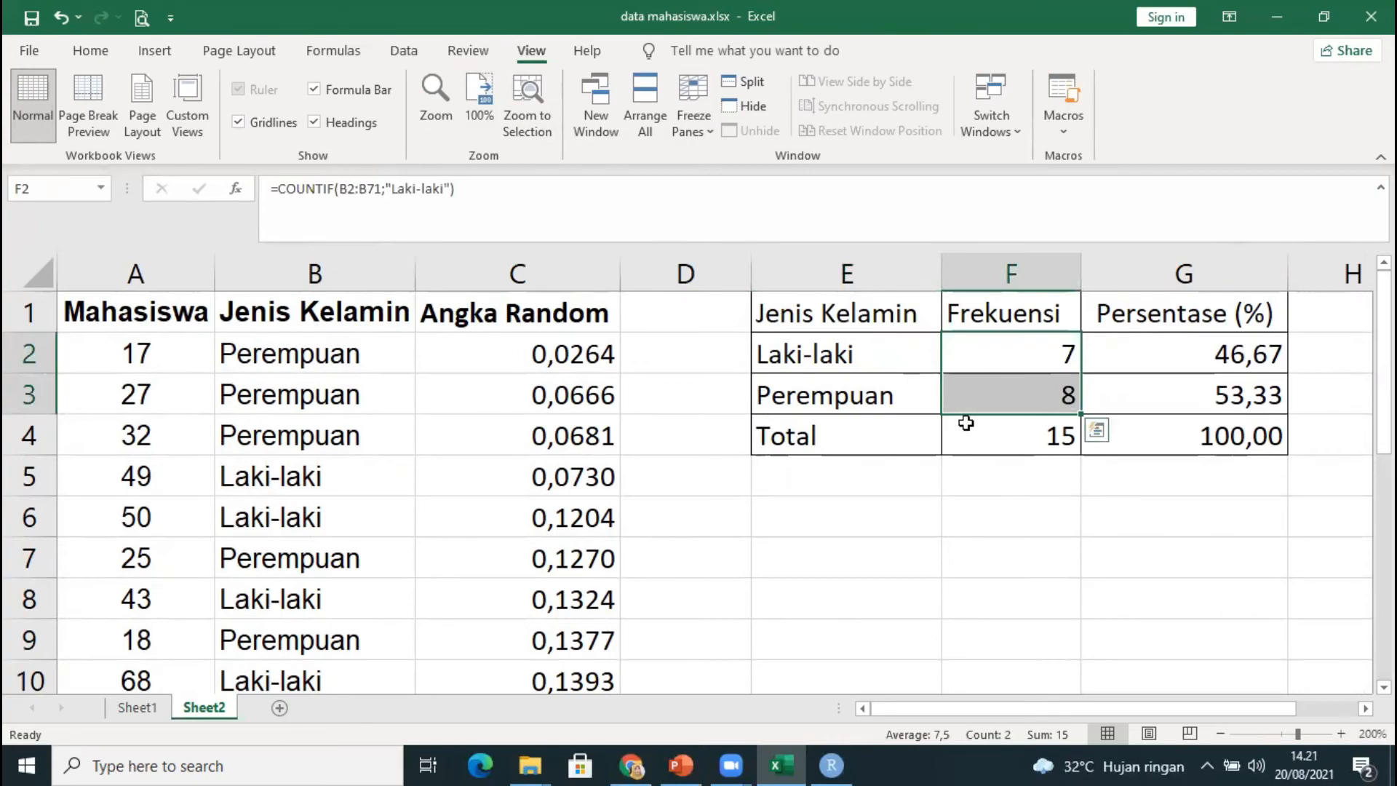
left_click(1017, 350)
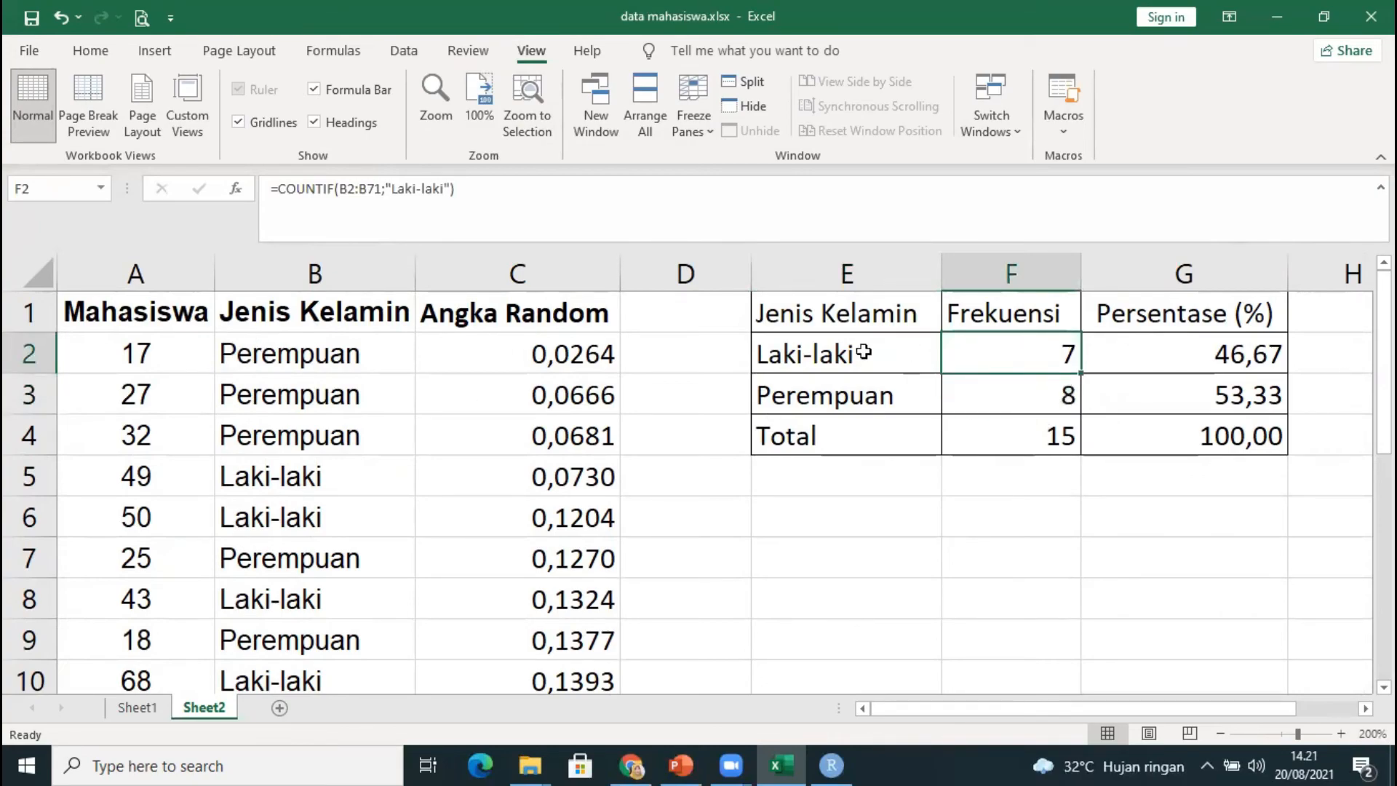
left_click(1048, 391)
left_click(817, 383)
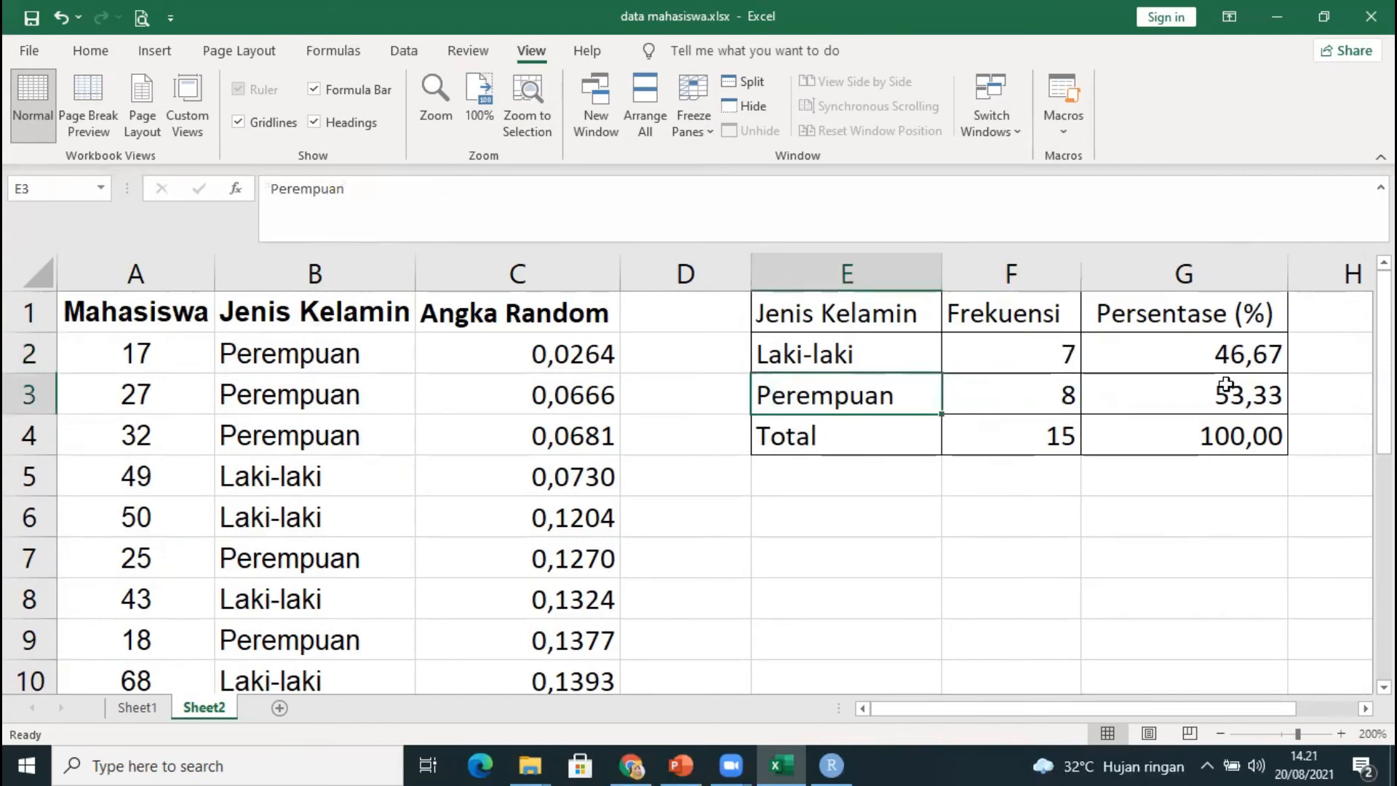
left_click(1212, 361)
left_click(1066, 355)
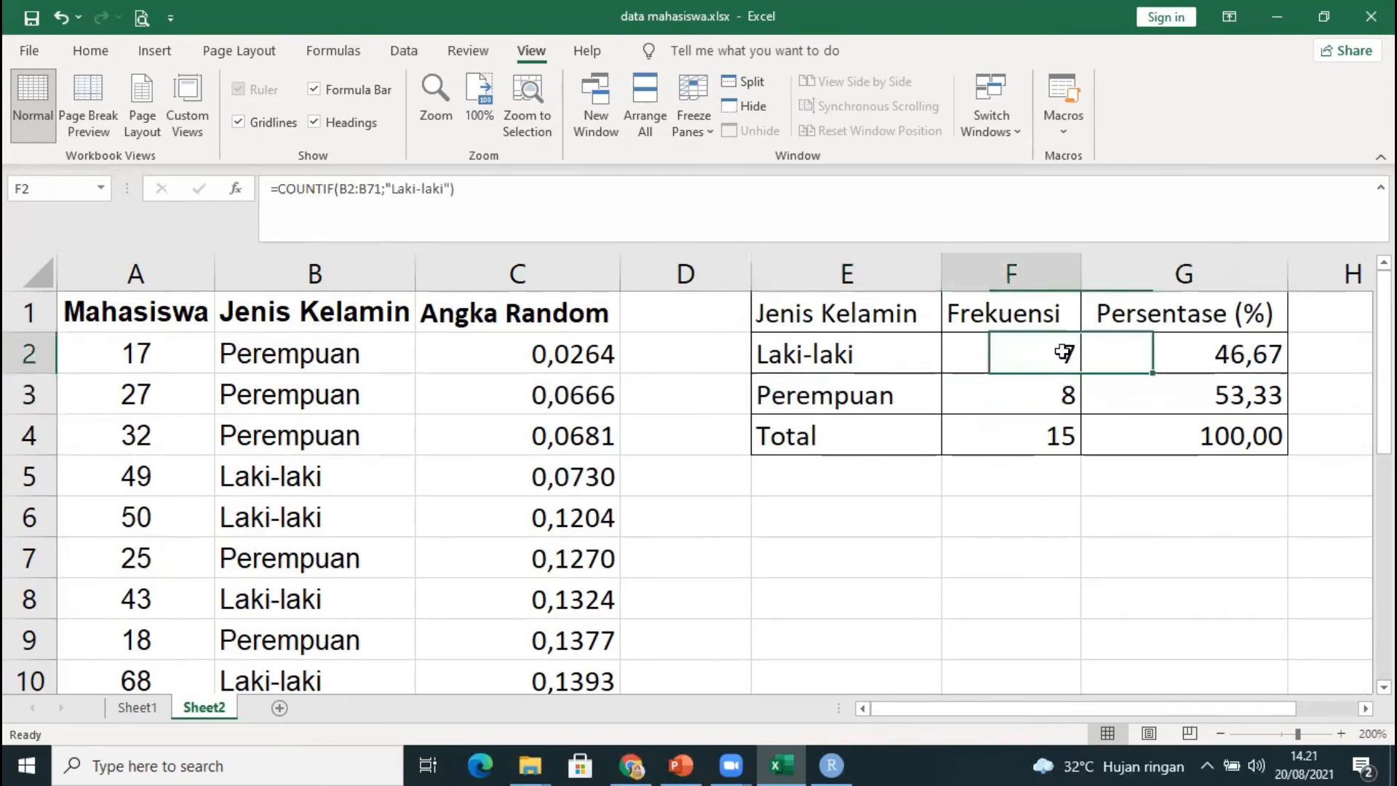
left_click(1055, 435)
left_click(1170, 355)
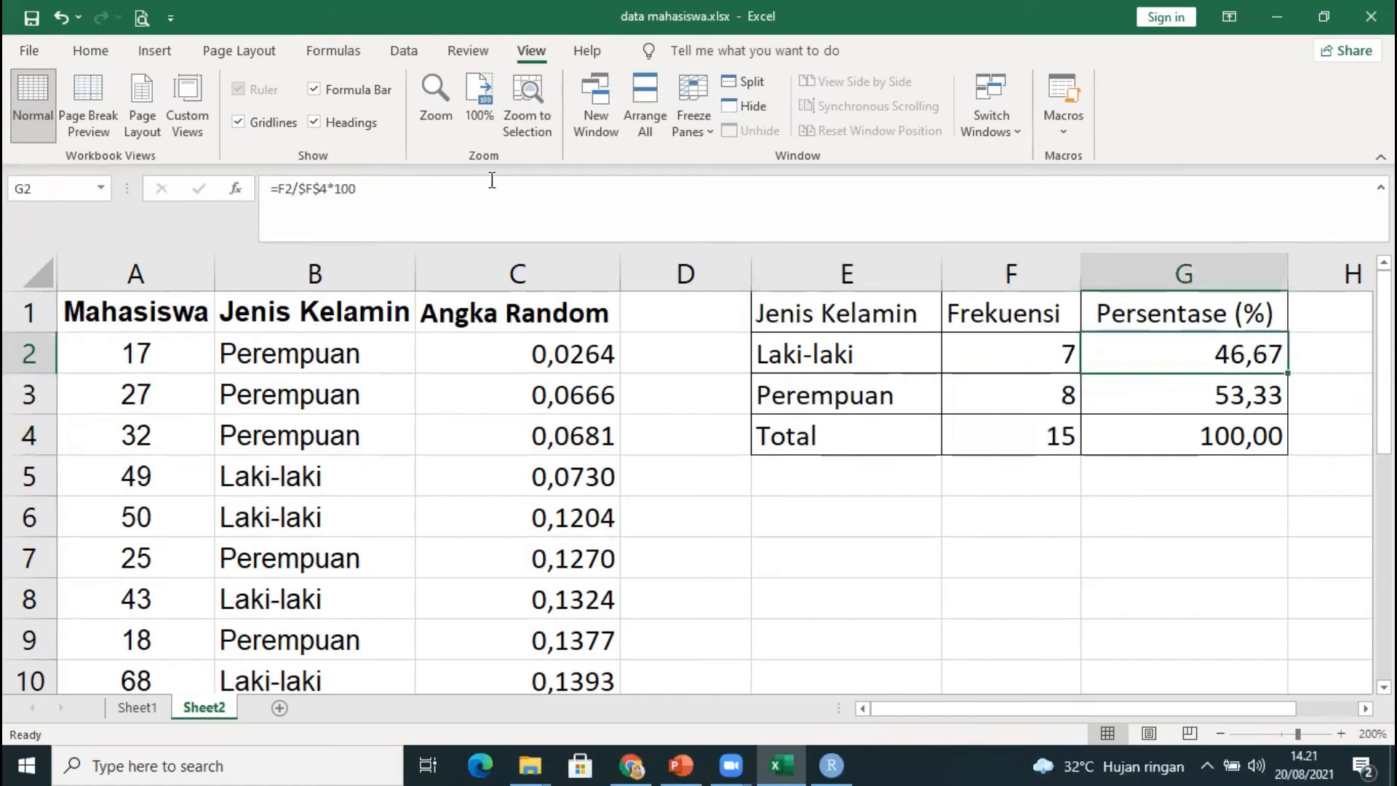
left_click(334, 192)
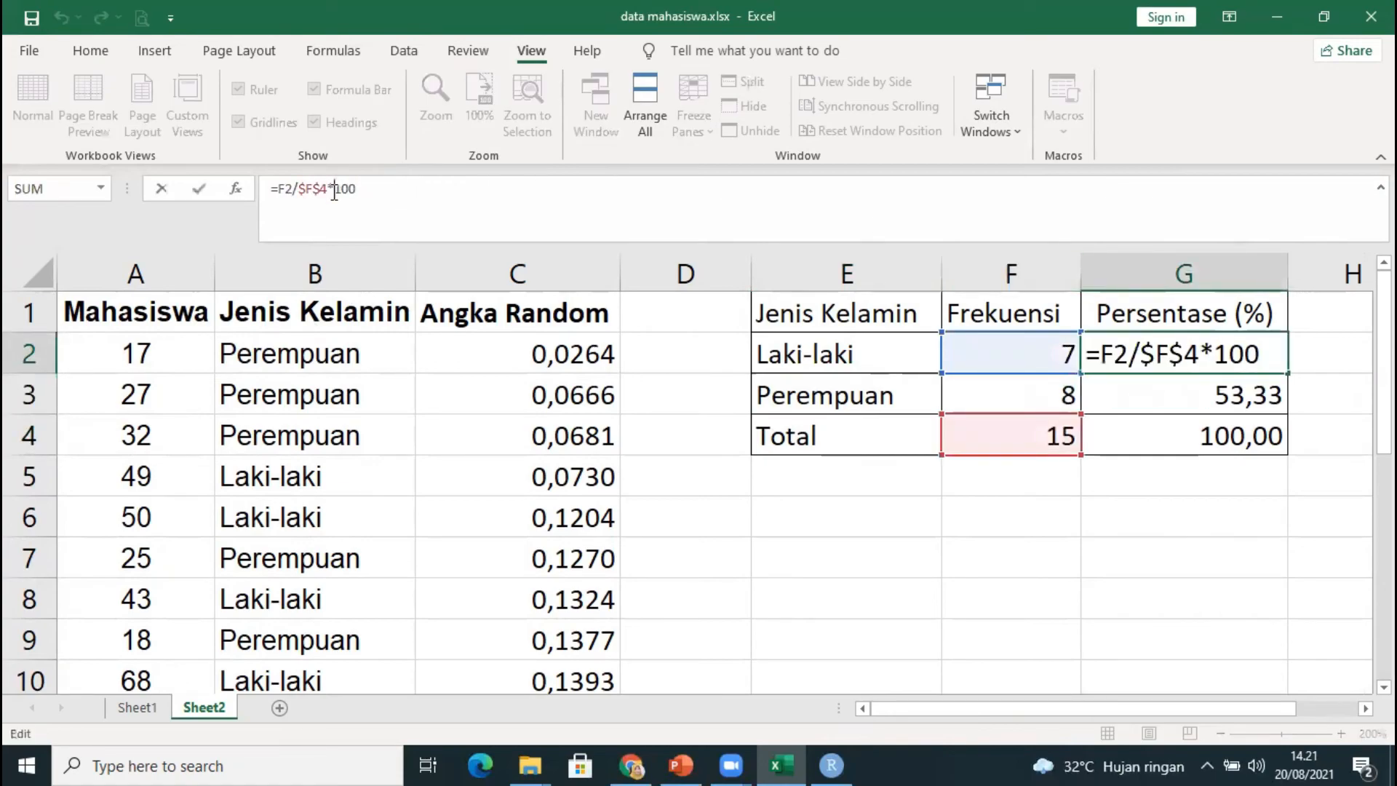
key("Return")
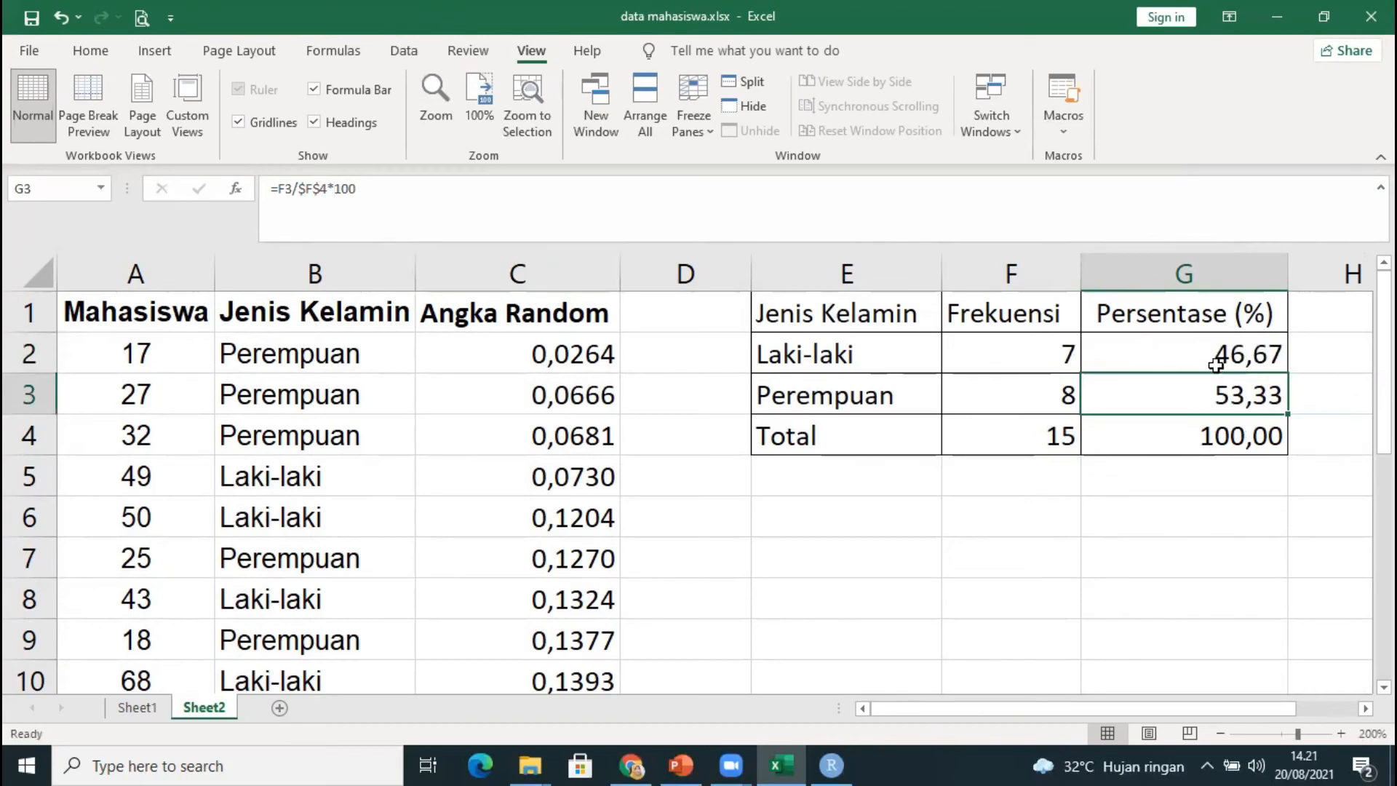
Compare the population's gender percentages on Sheet1 with the sample's percentages on Sheet2.
left_click(142, 709)
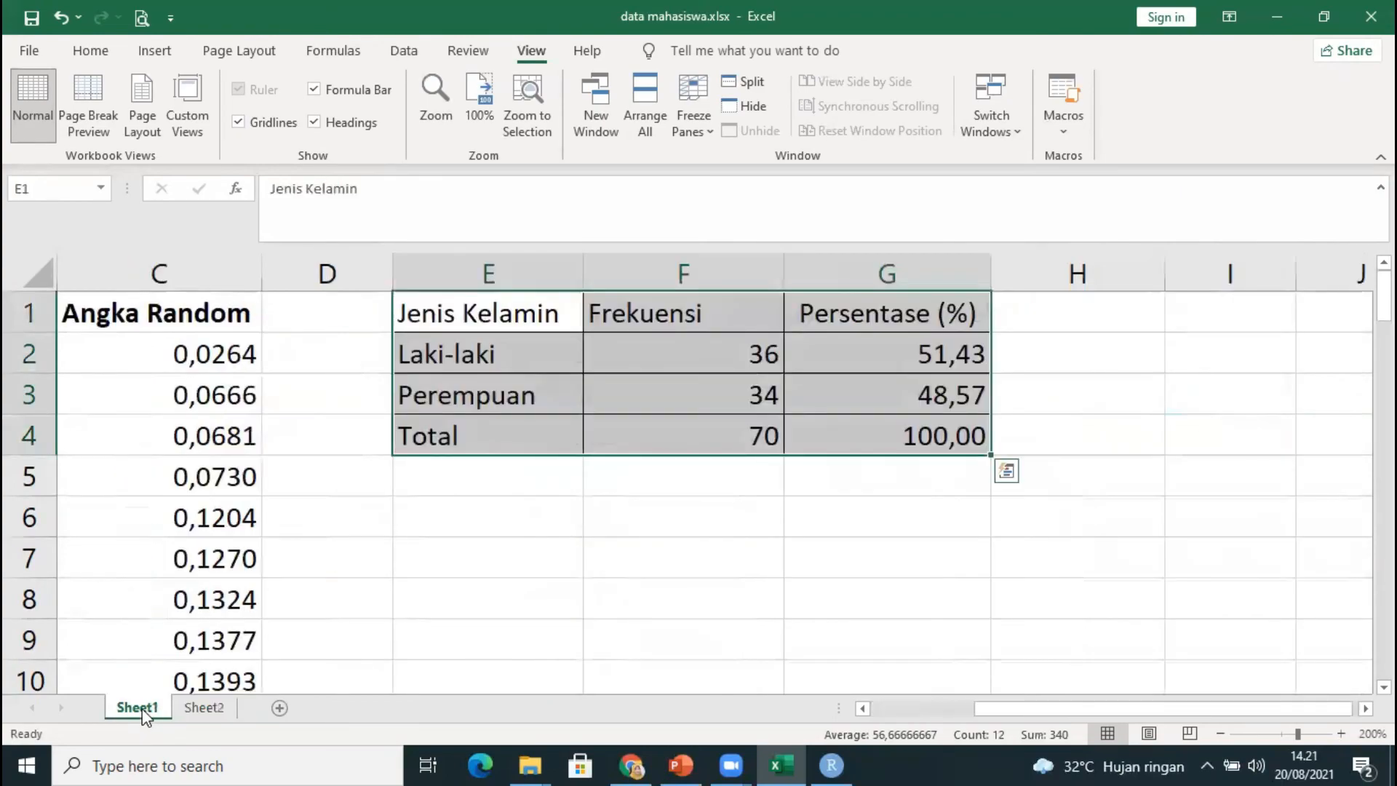
left_click(552, 536)
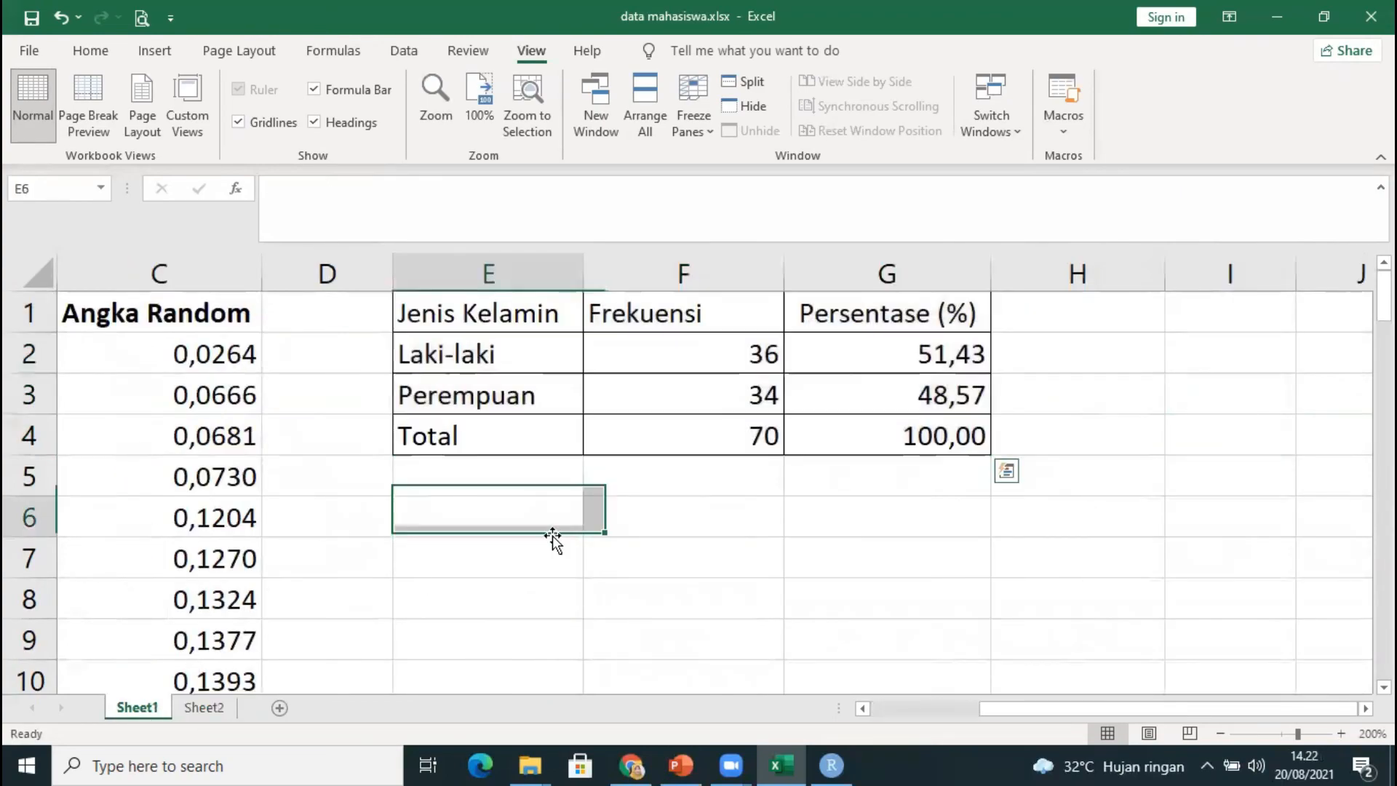
left_click(197, 713)
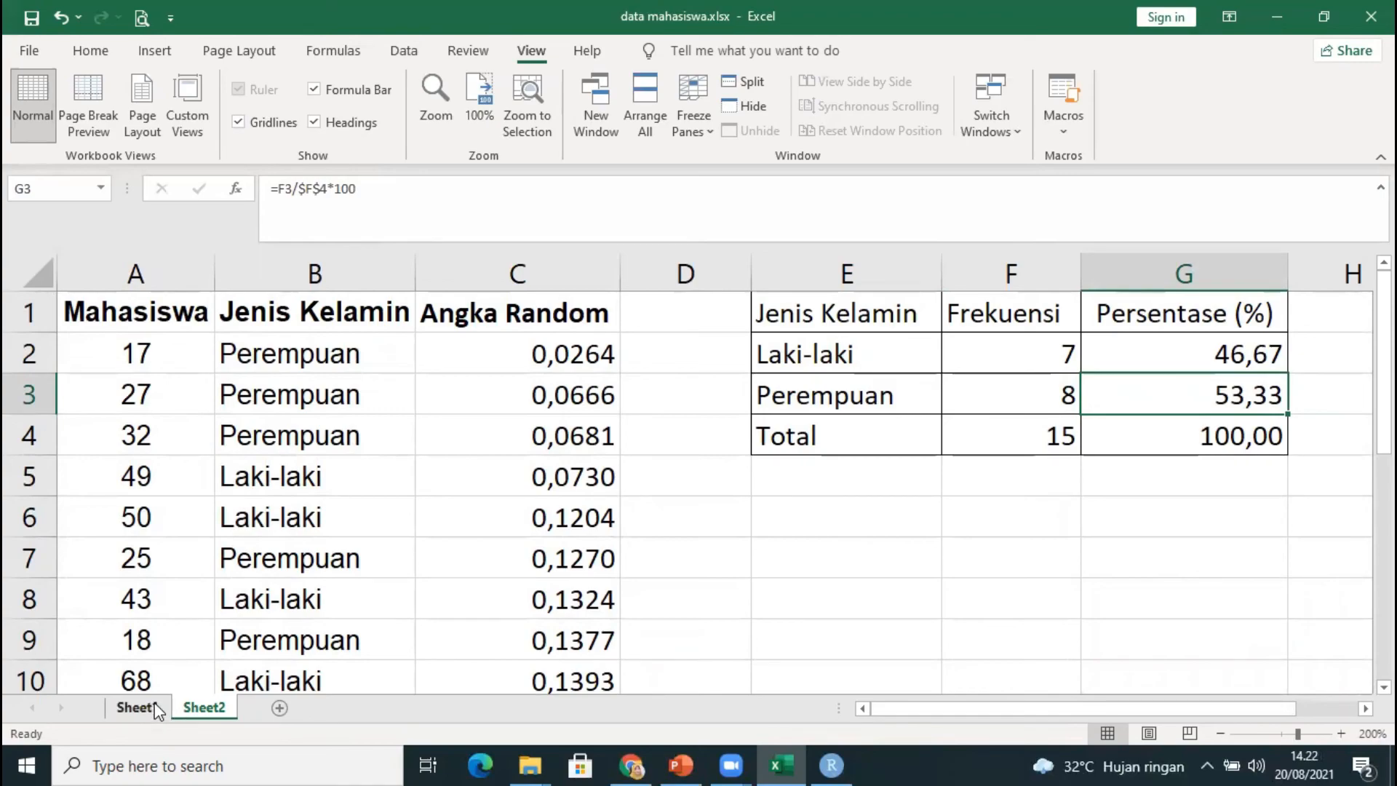
left_click(675, 558)
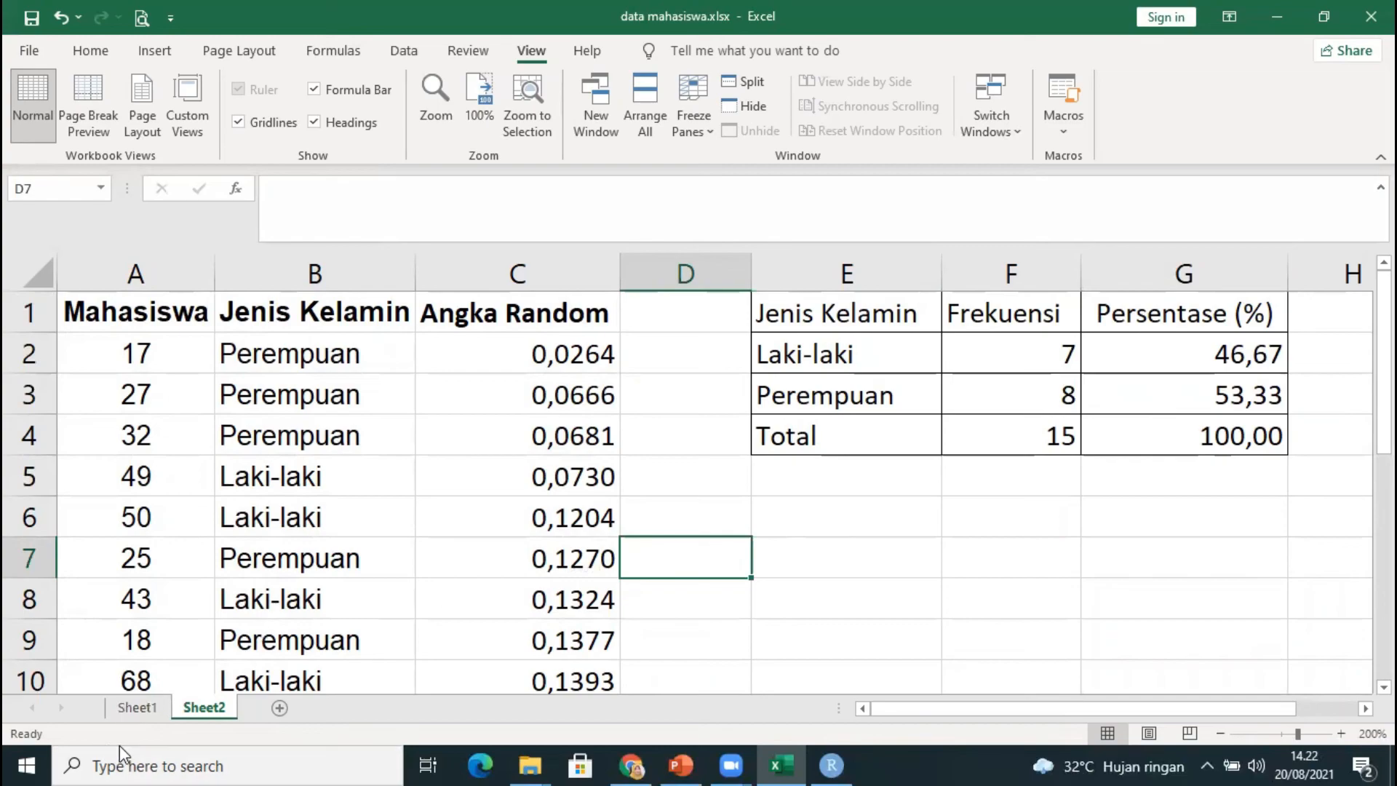
left_click(138, 708)
left_click(193, 711)
left_click(820, 490)
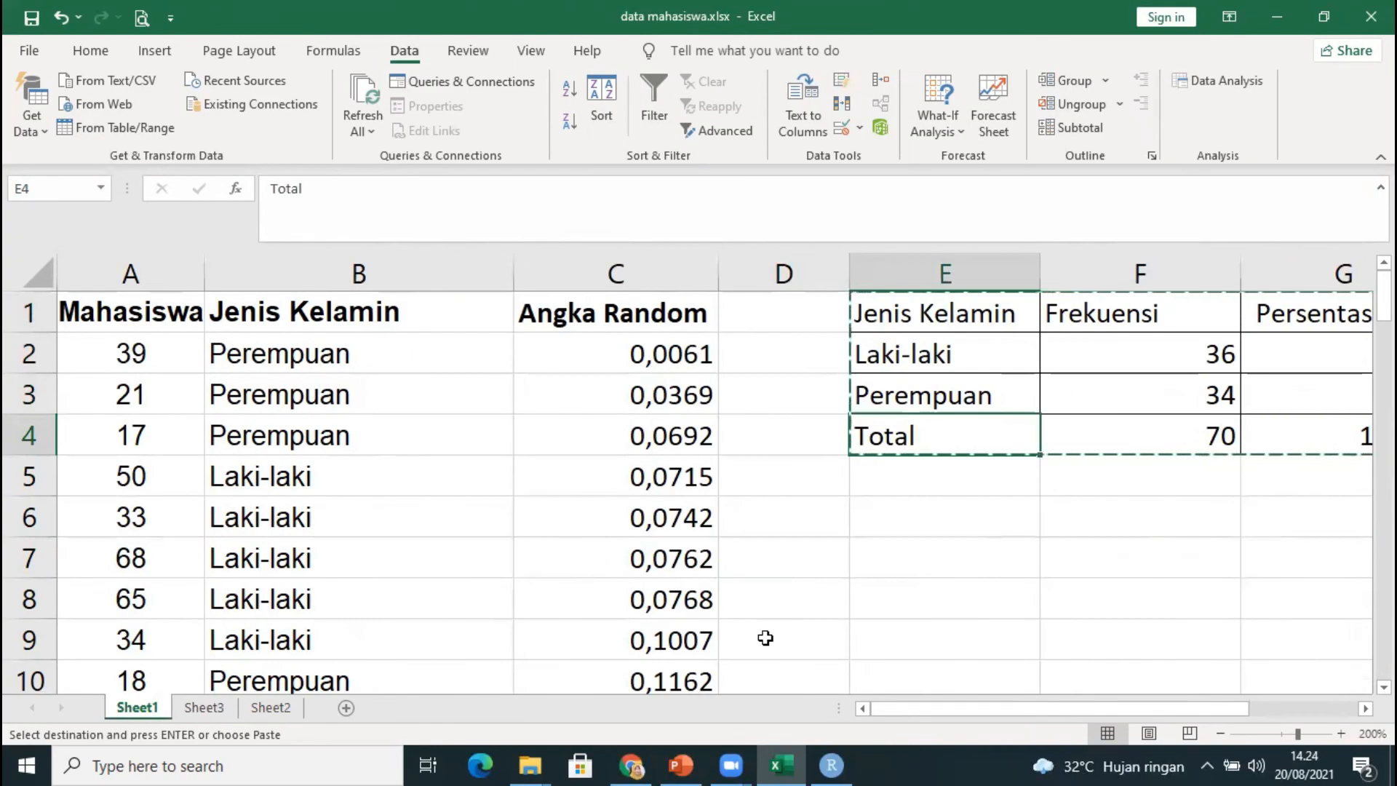
Review the population's gender frequency table beside the student list on Sheet1, and switch away from the workbook.
scroll(764, 637, "right", 3)
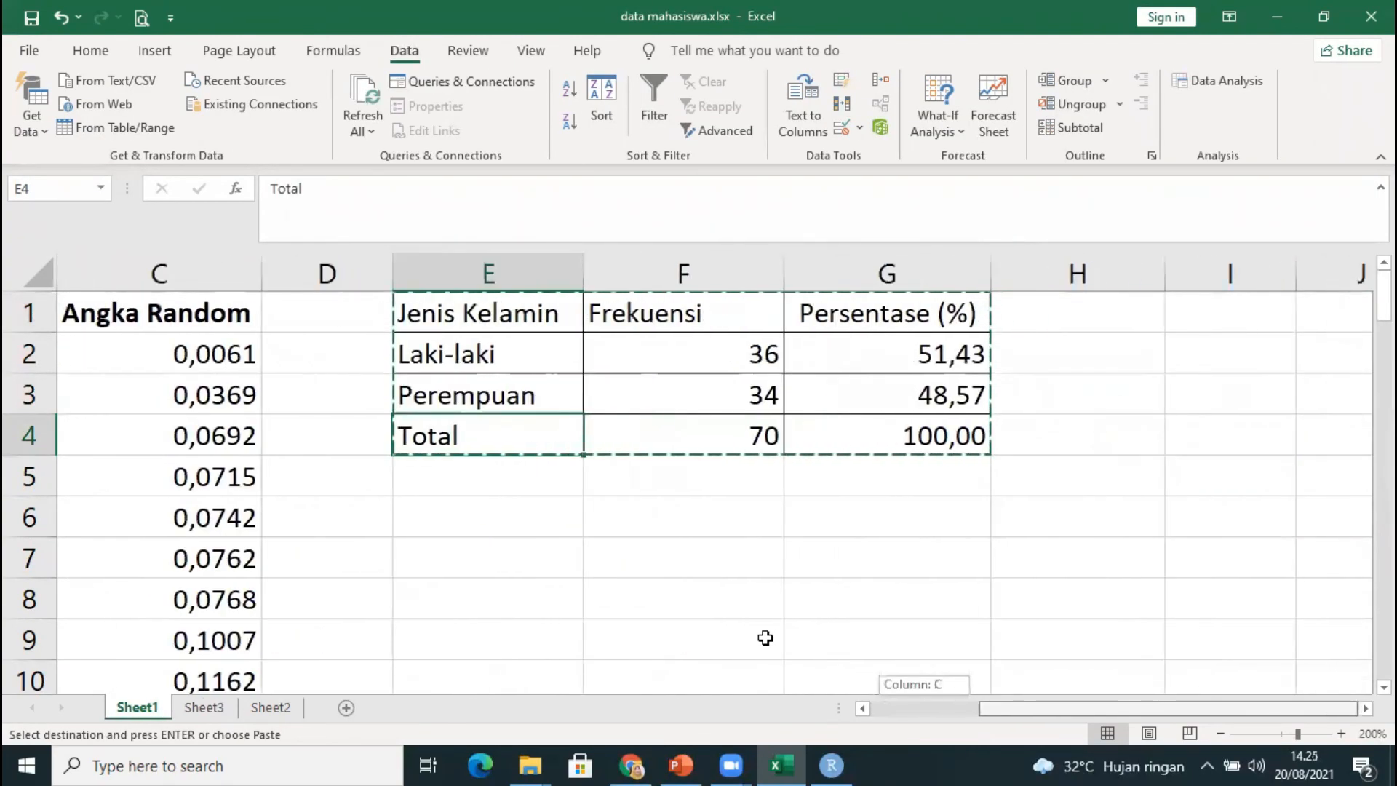
scroll(765, 637, "left", 2)
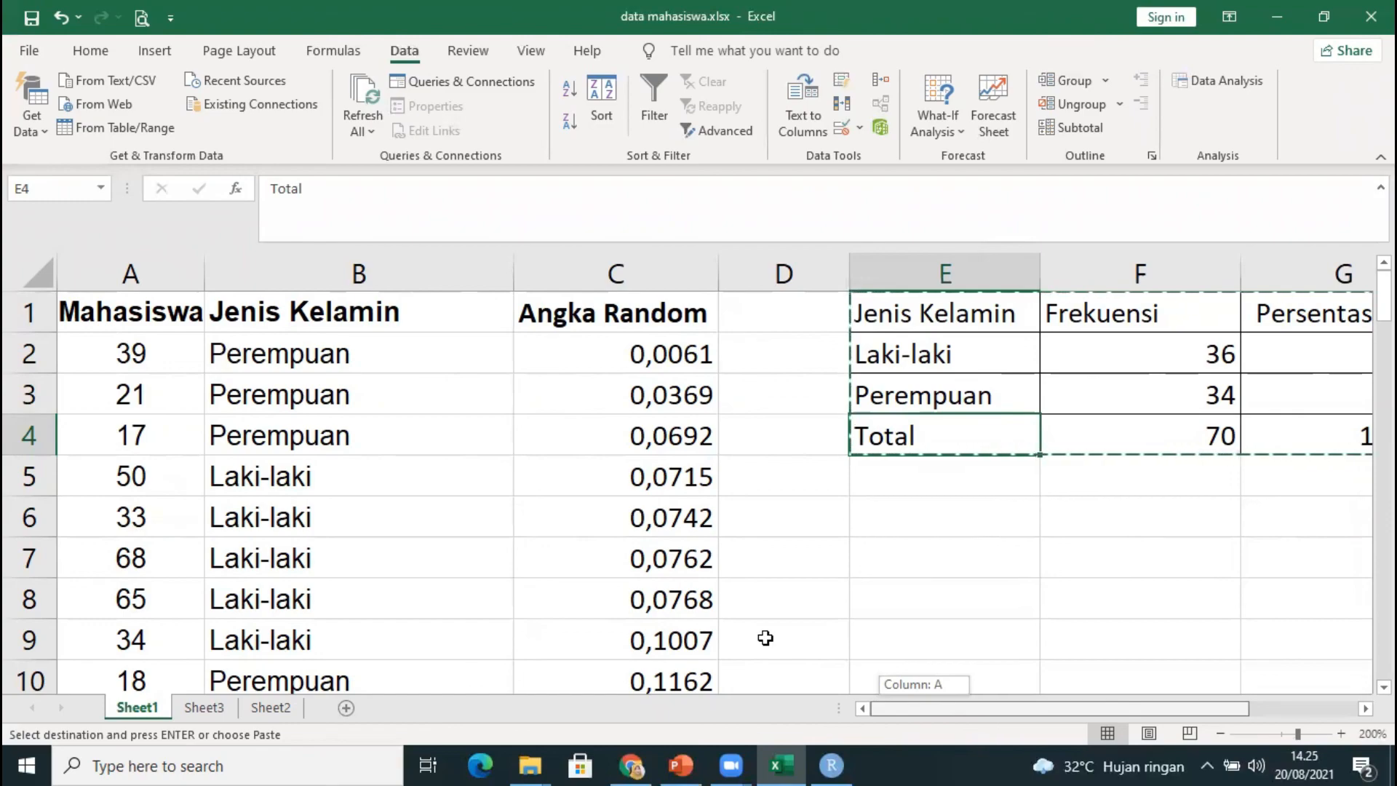
scroll(765, 638, "right", 2)
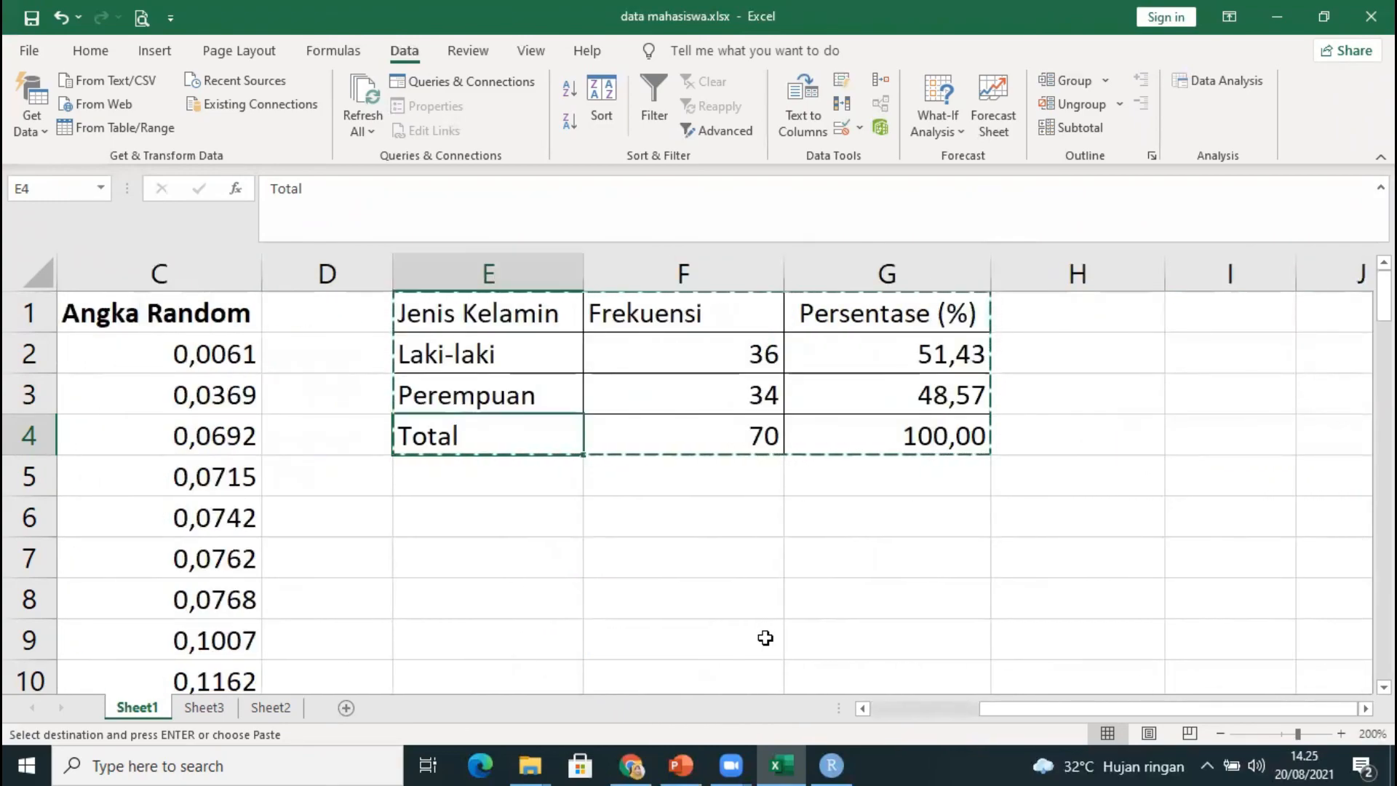
key("alt+Tab")
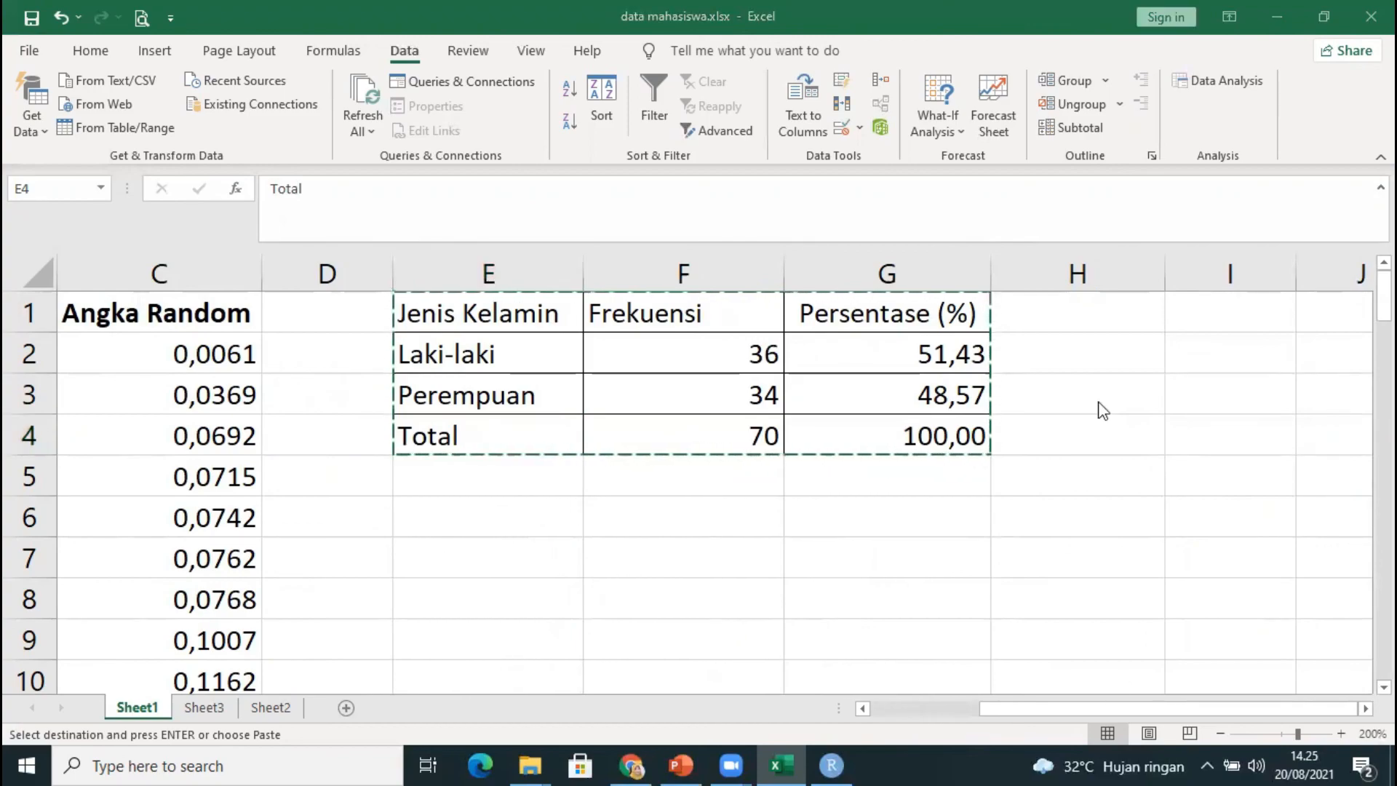